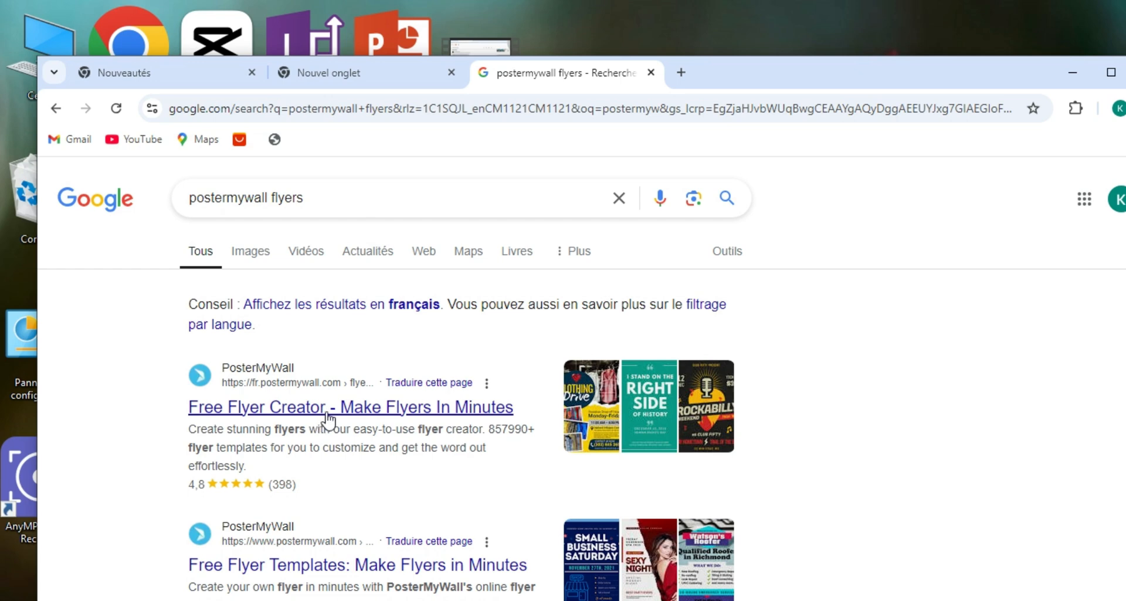
- Open PosterMyWall's Free Flyer Creator page from the search results and look over its sample flyer templates
scroll(332, 419, down, 5)
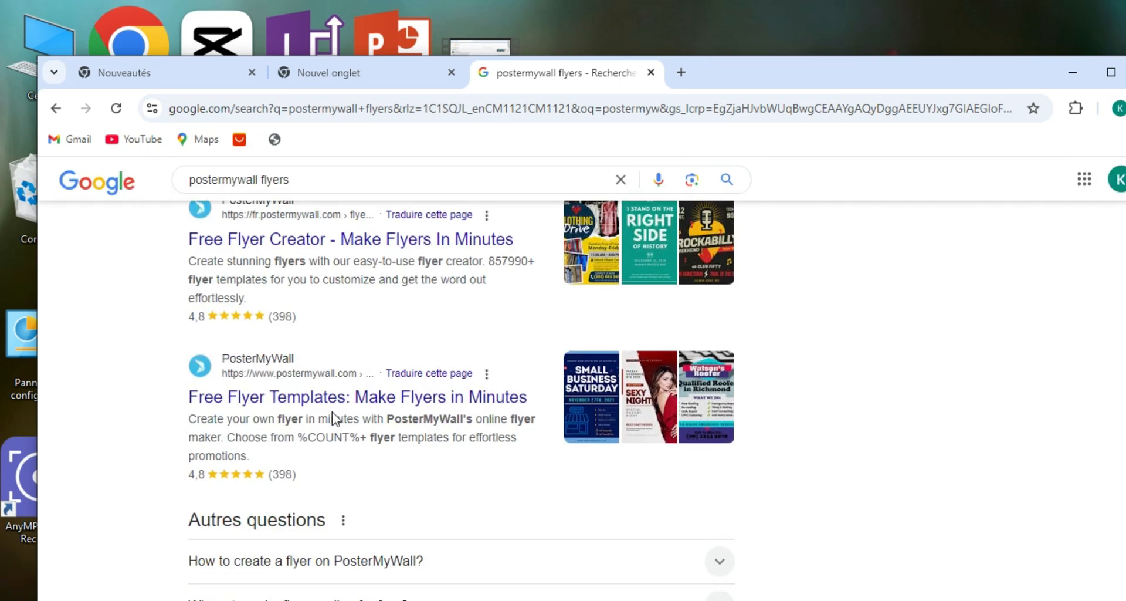
scroll(331, 411, up, 4)
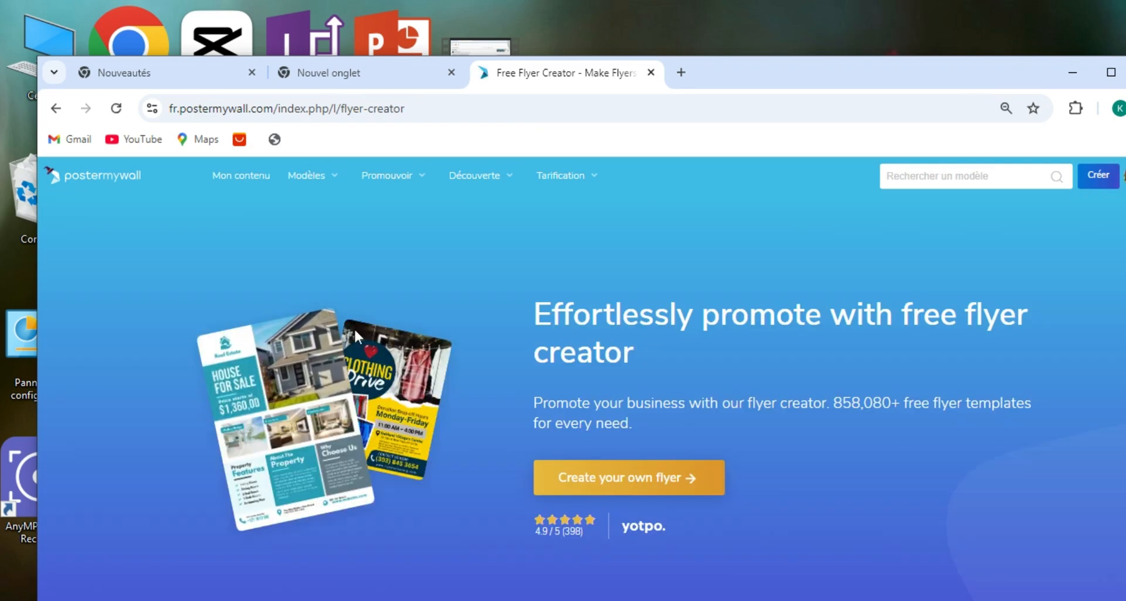
scroll(356, 325, down, 5)
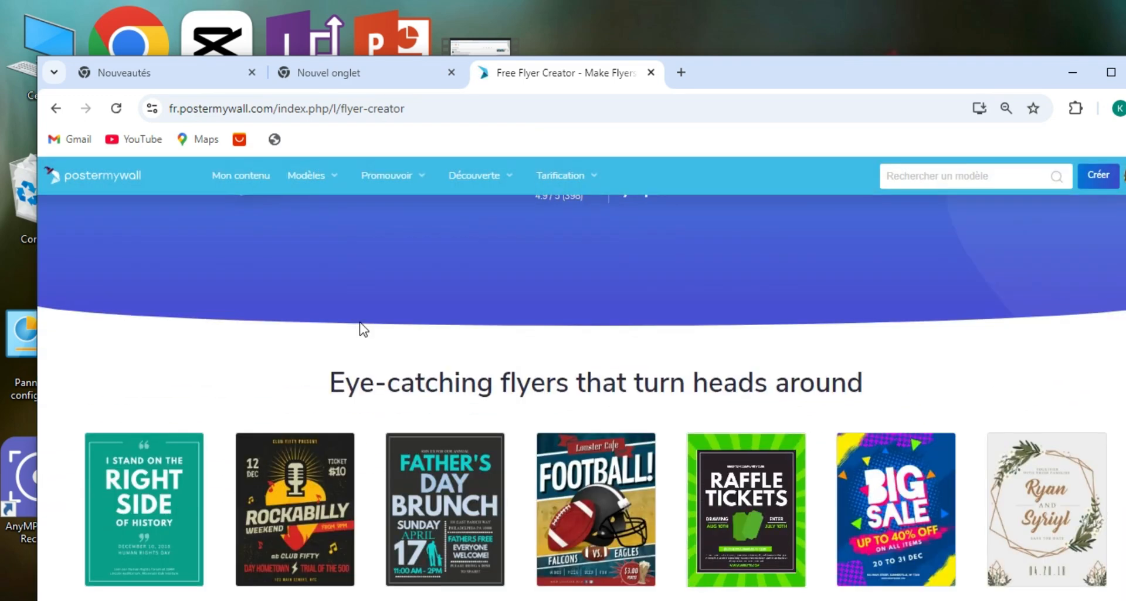
scroll(364, 329, down, 5)
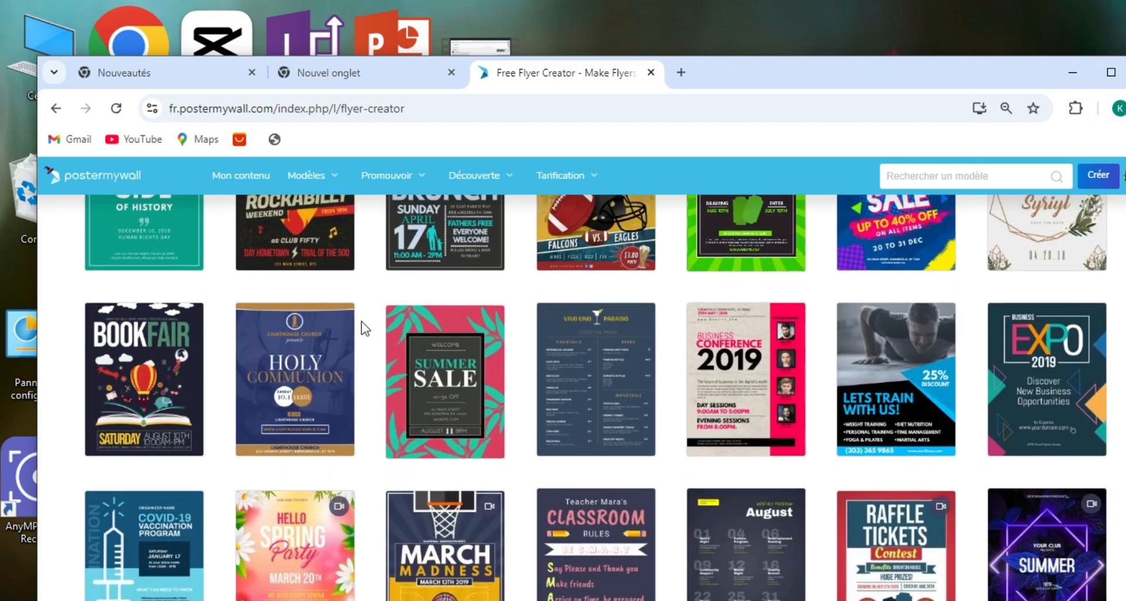
scroll(364, 328, up, 10)
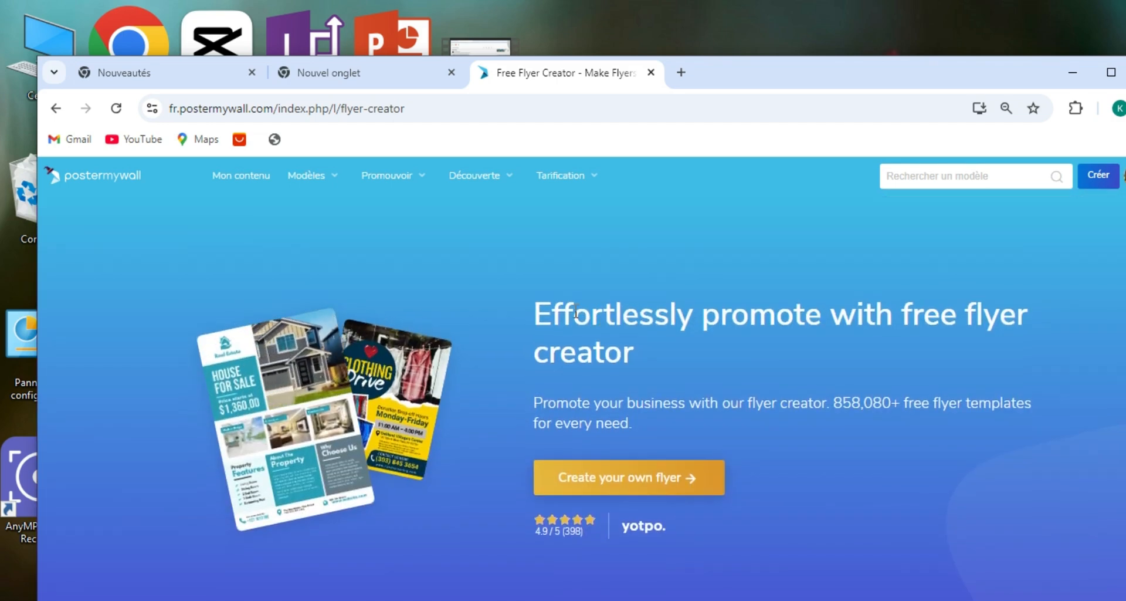
click(1101, 182)
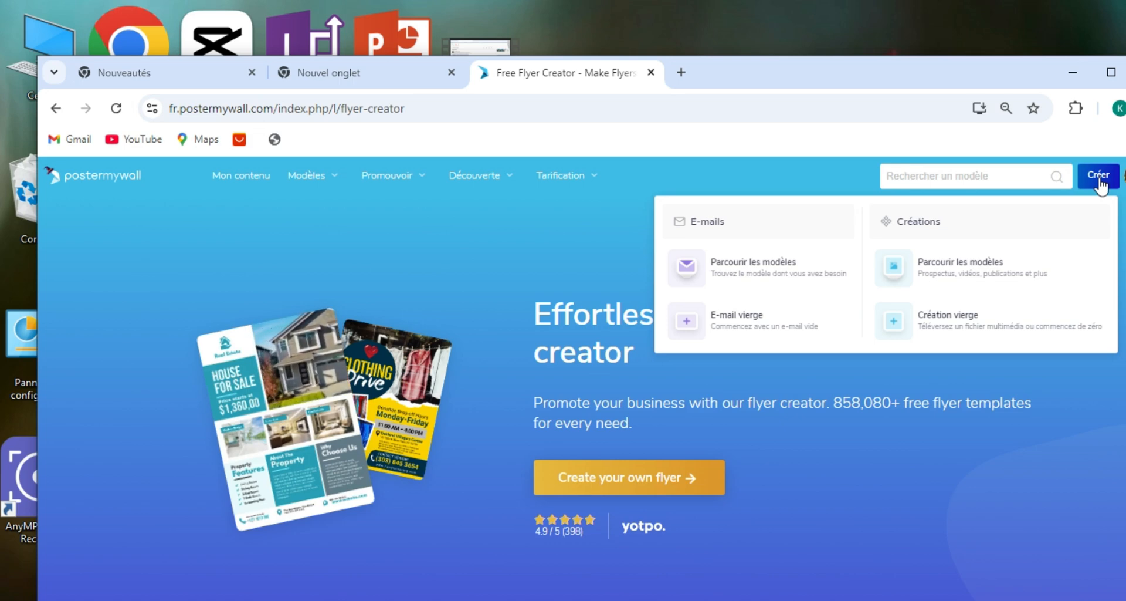
click(1124, 176)
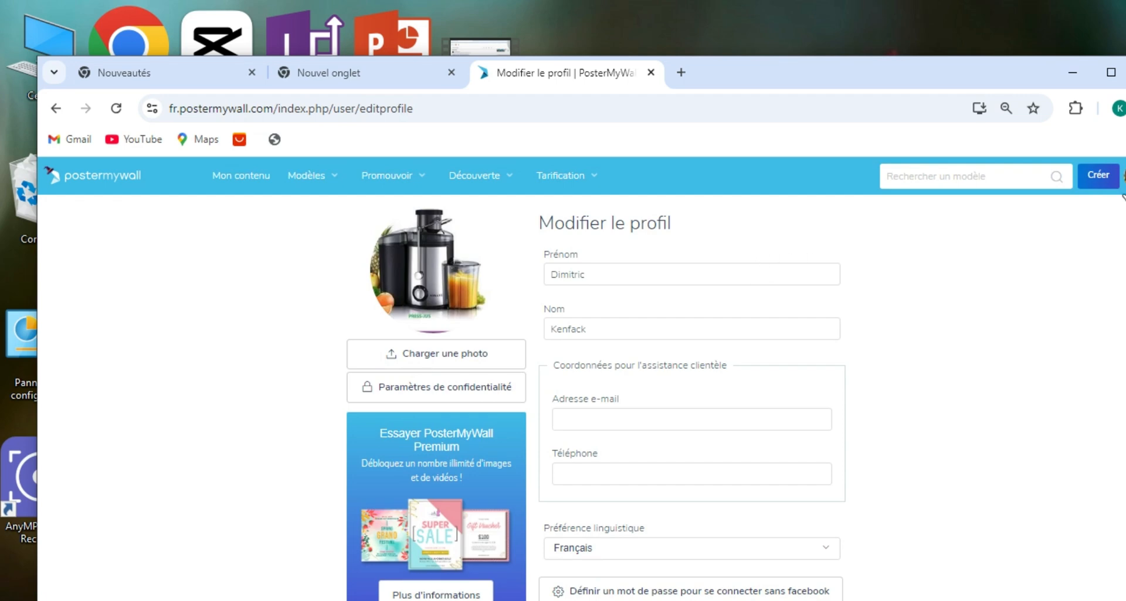
click(55, 108)
mouse_move(487, 175)
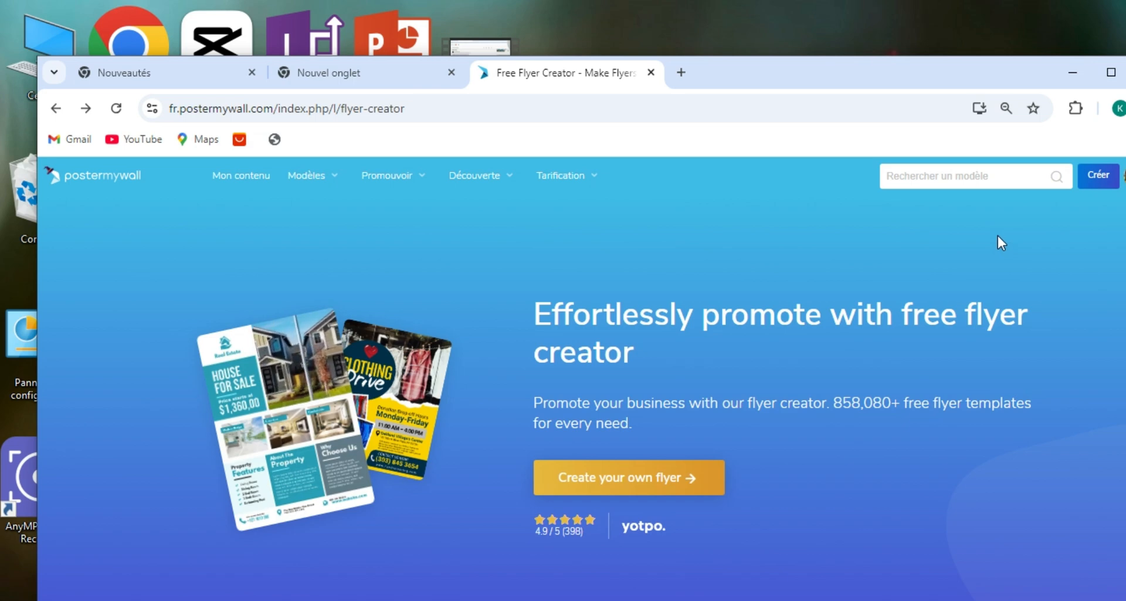
- Open the account's profile editing page and review its contact fields, linked login accounts, login e-mail and two-step verification settings
mouse_move(1123, 175)
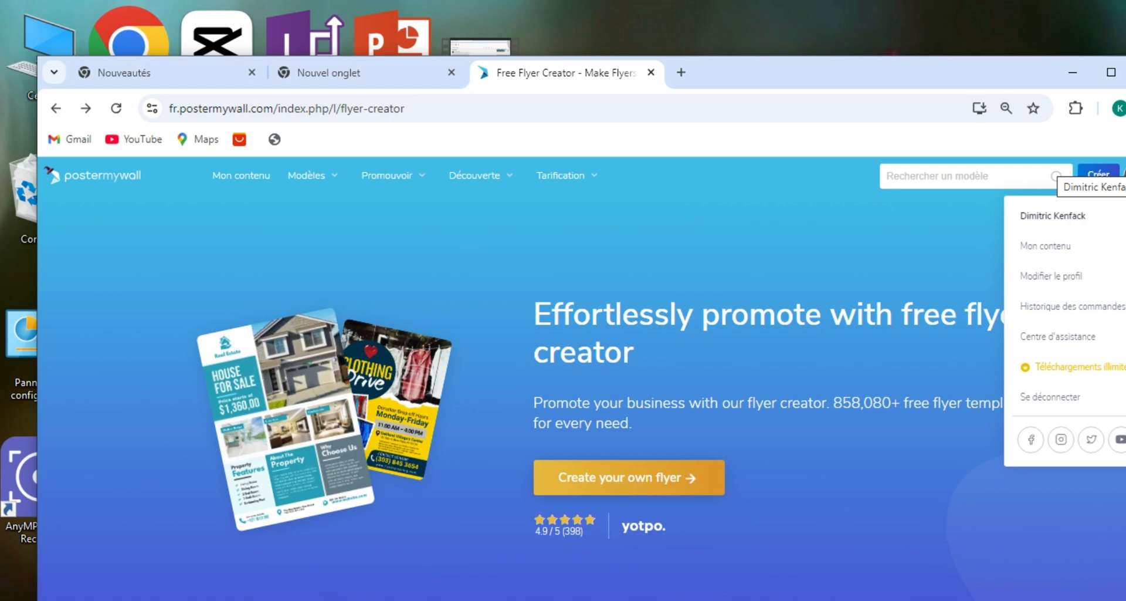
click(1124, 174)
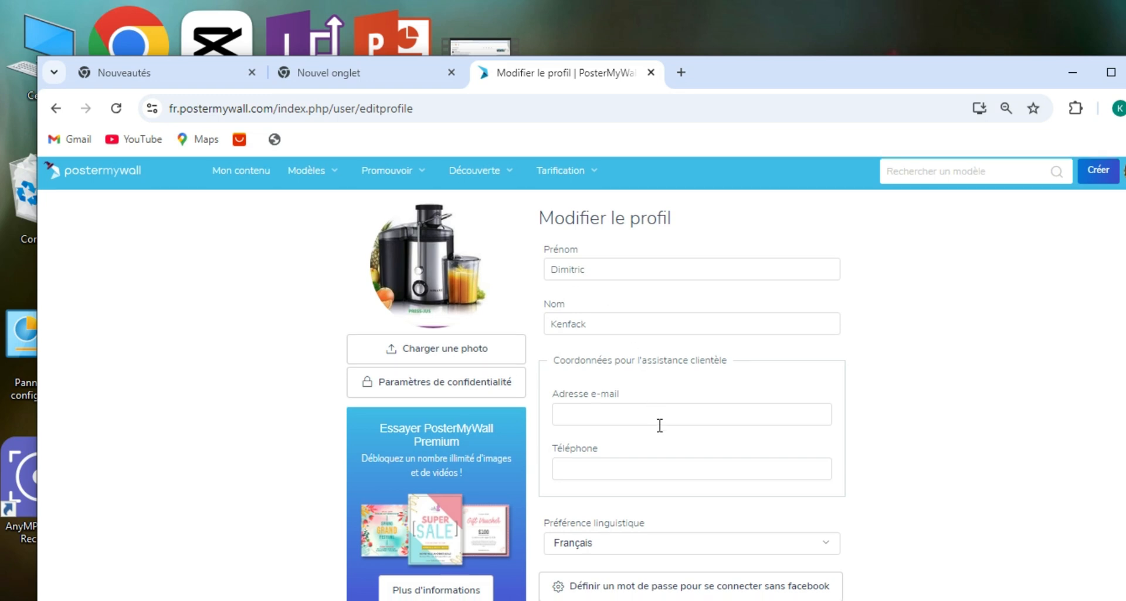
scroll(661, 426, down, 2)
scroll(655, 395, down, 8)
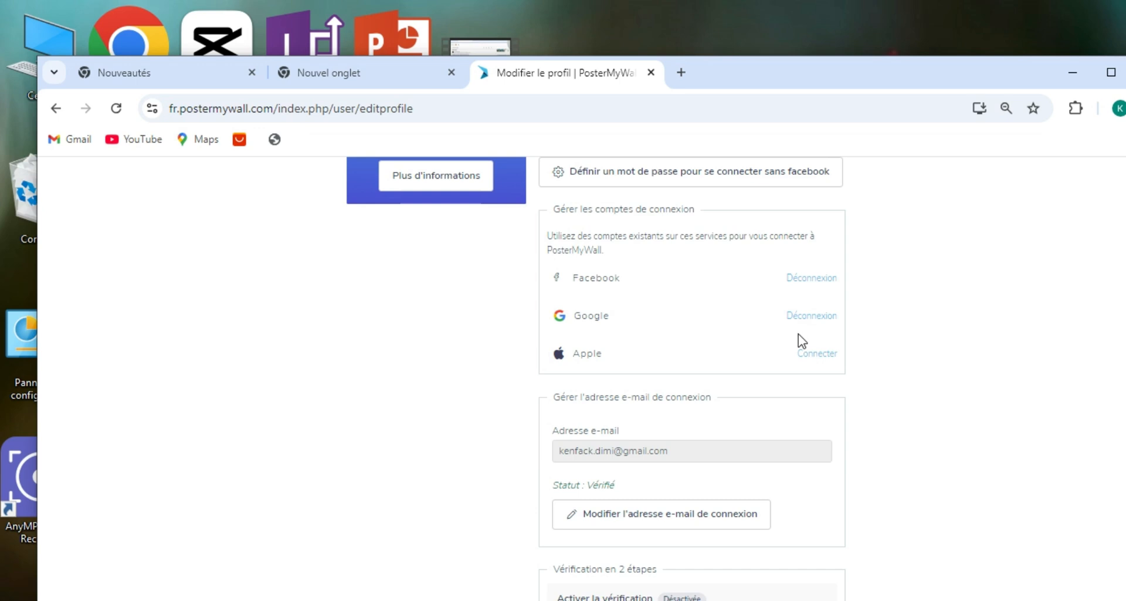
scroll(793, 333, down, 2)
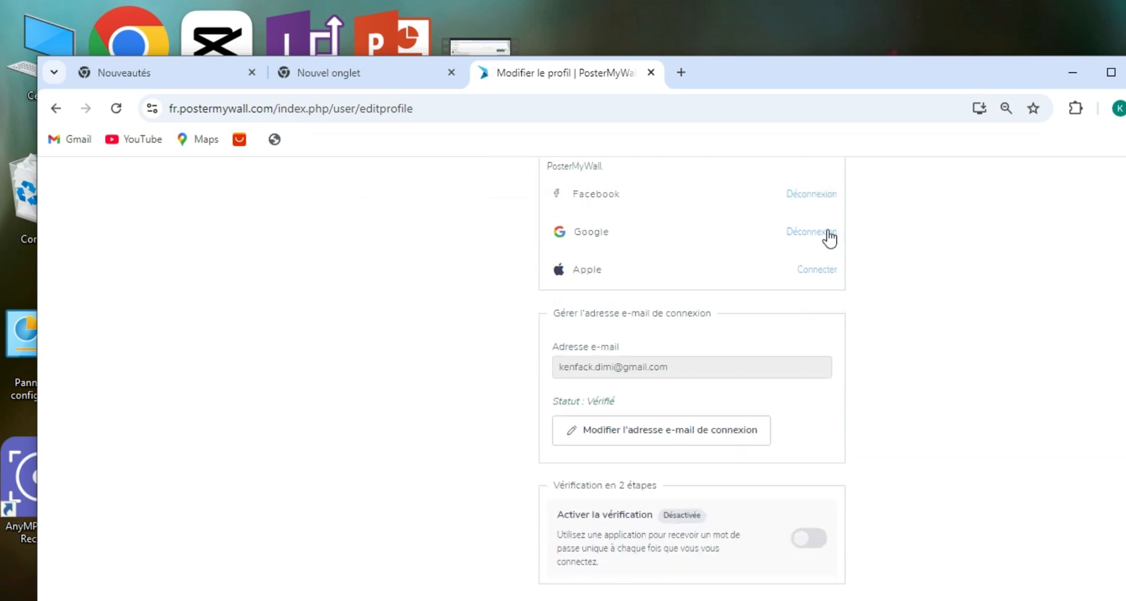
- Try to connect an Apple account as a login method, and return to the flyer creator page
click(822, 271)
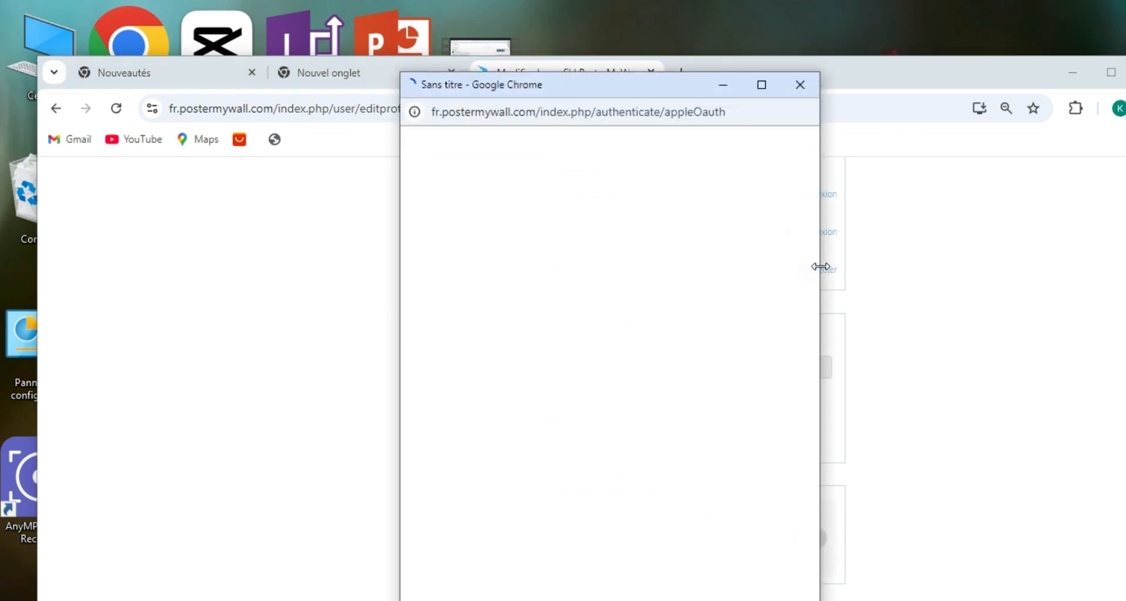
click(799, 81)
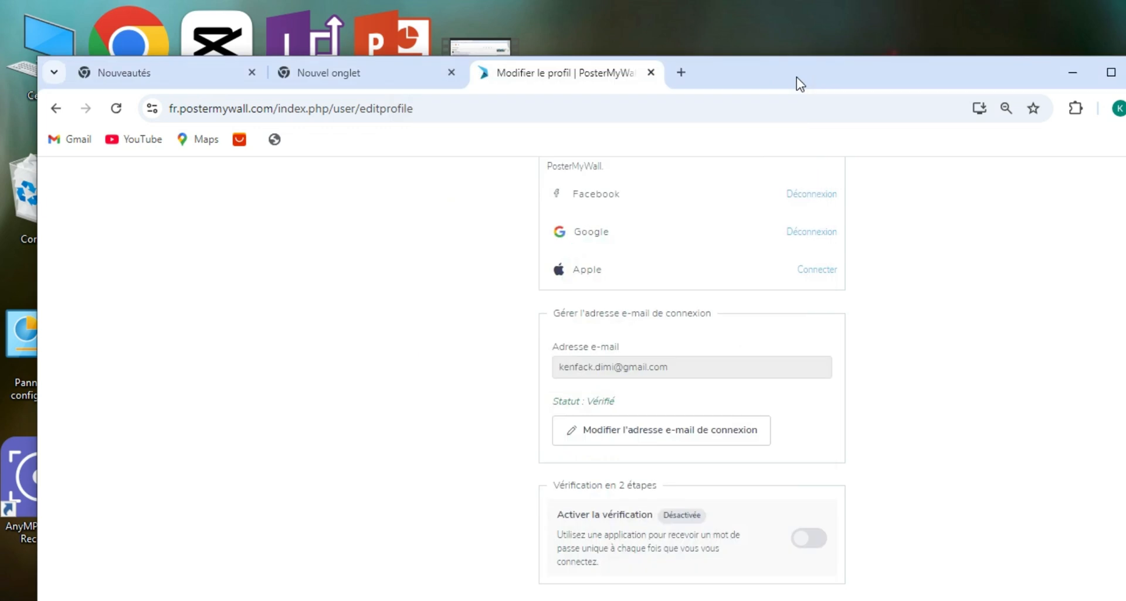
click(53, 110)
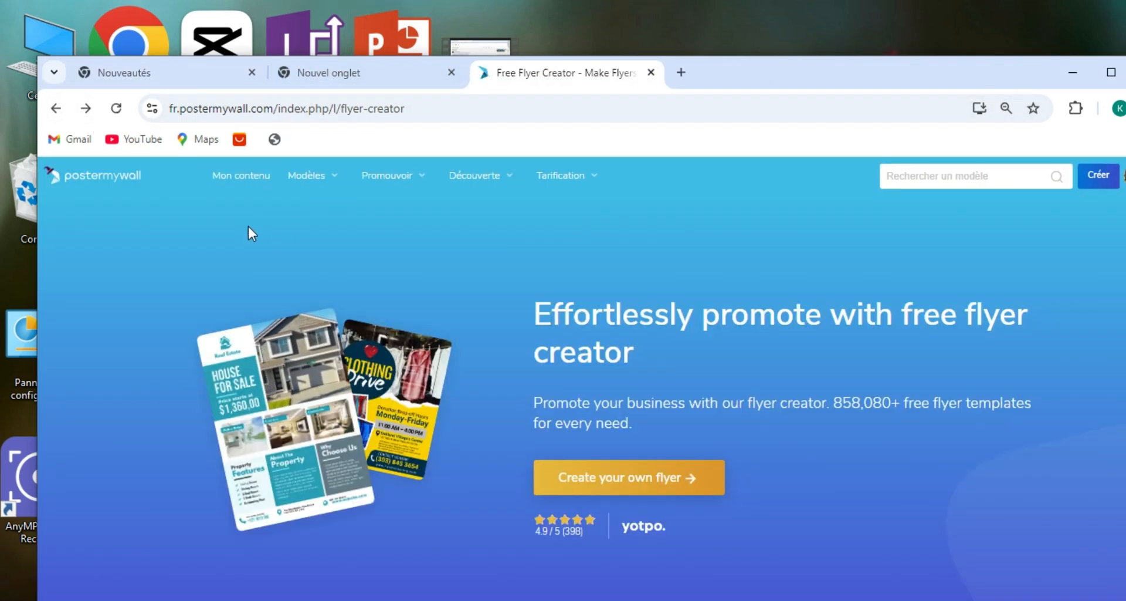
- Open the account's own content and look through the folders and saved designs under Mes créations
click(240, 176)
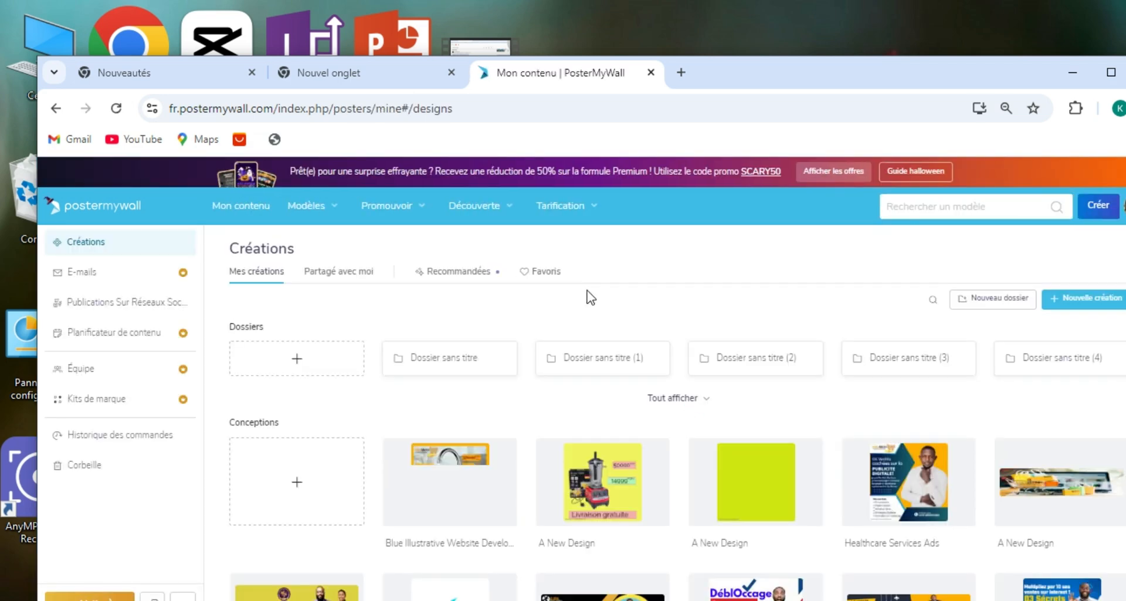
scroll(591, 298, down, 10)
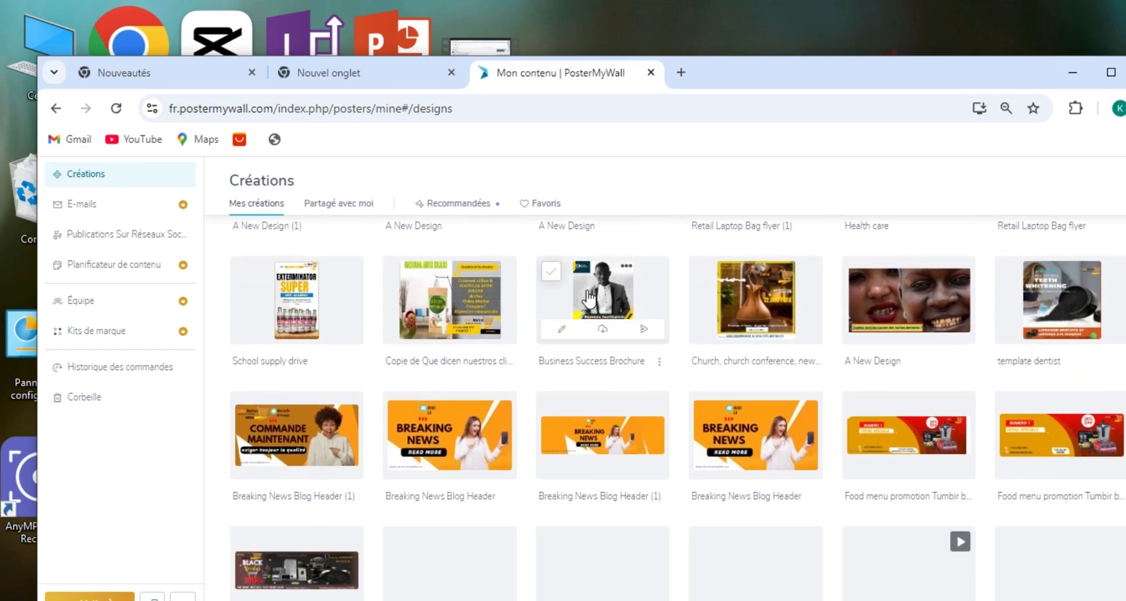
scroll(590, 298, down, 10)
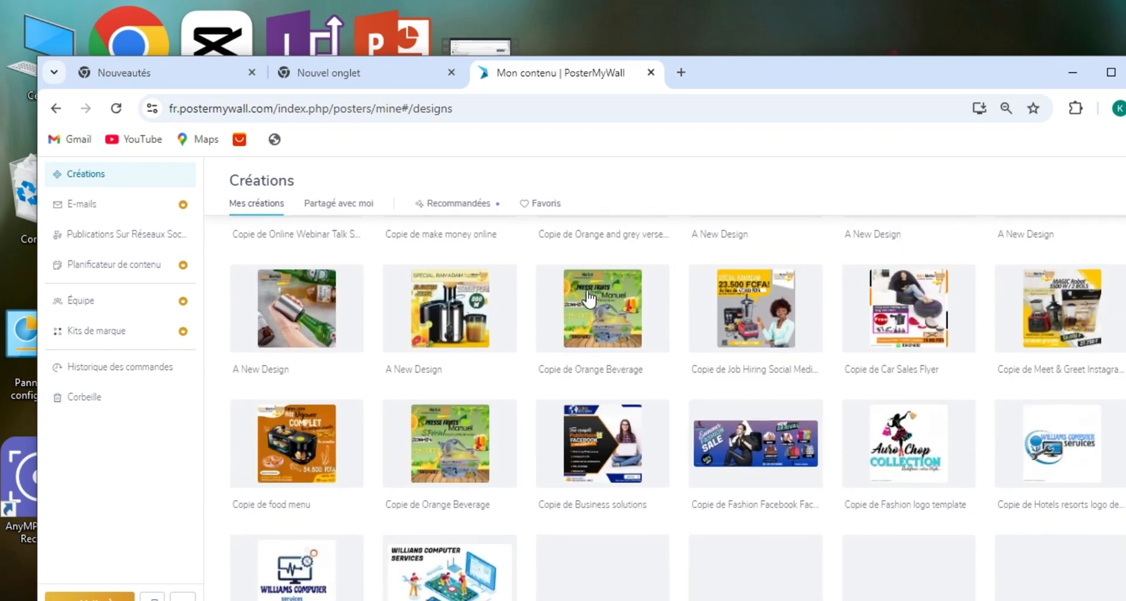
scroll(590, 299, down, 10)
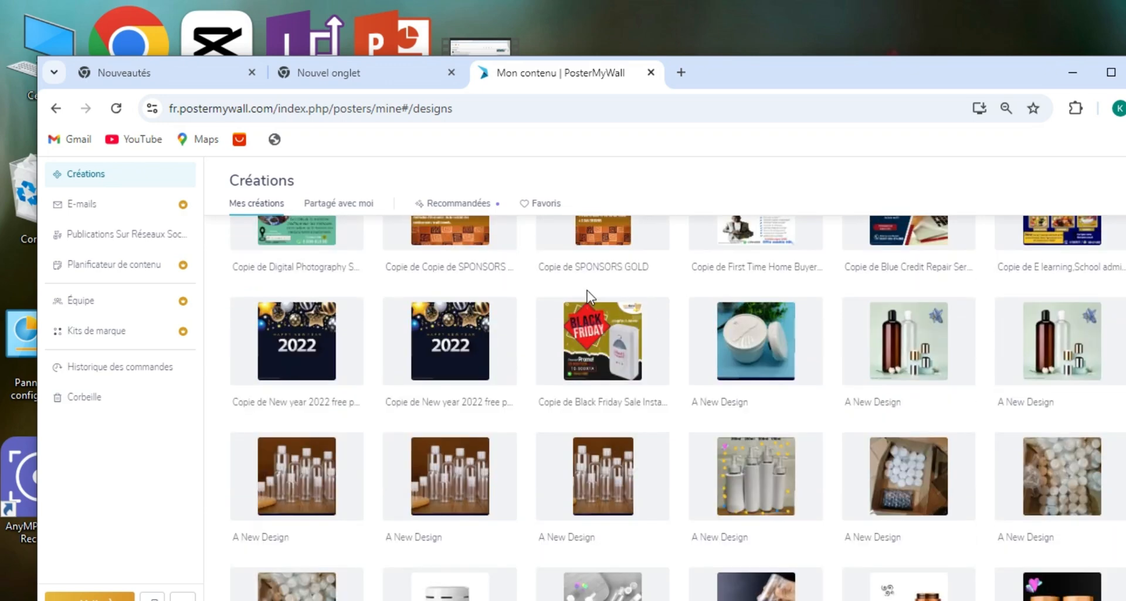
scroll(588, 290, down, 15)
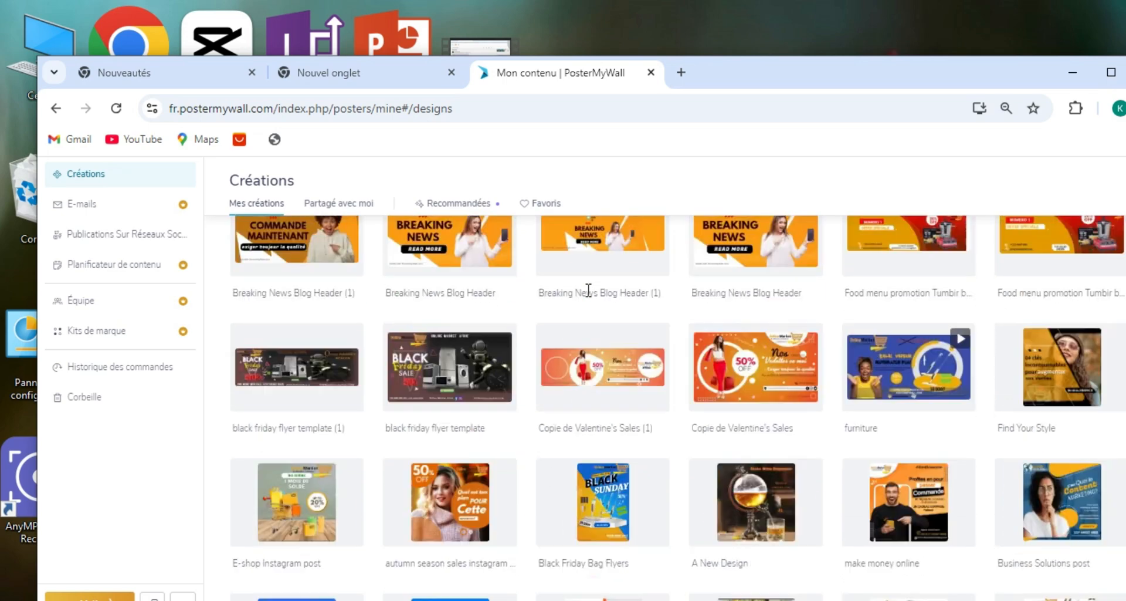
scroll(589, 291, up, 20)
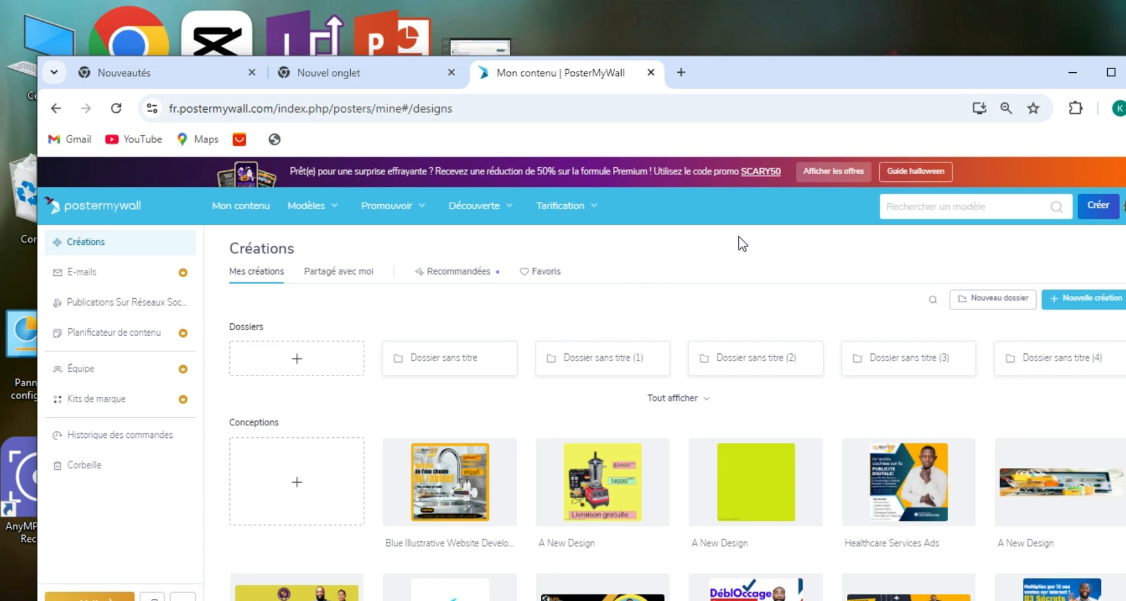
scroll(742, 243, down, 1)
scroll(744, 242, up, 1)
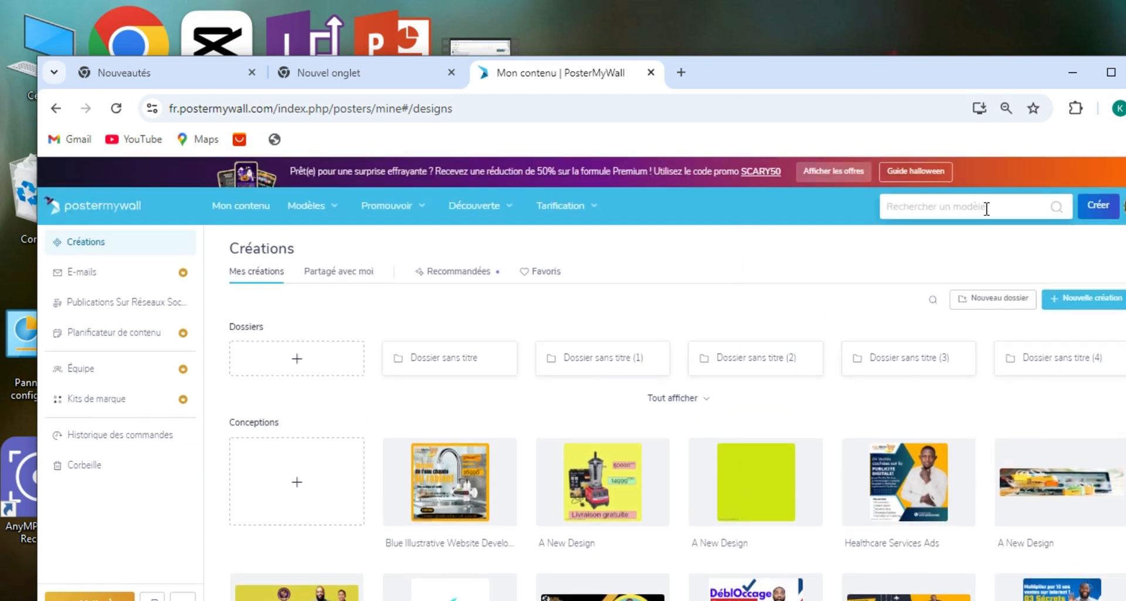
- Search the template library for "logo"
click(949, 207)
text(logo)
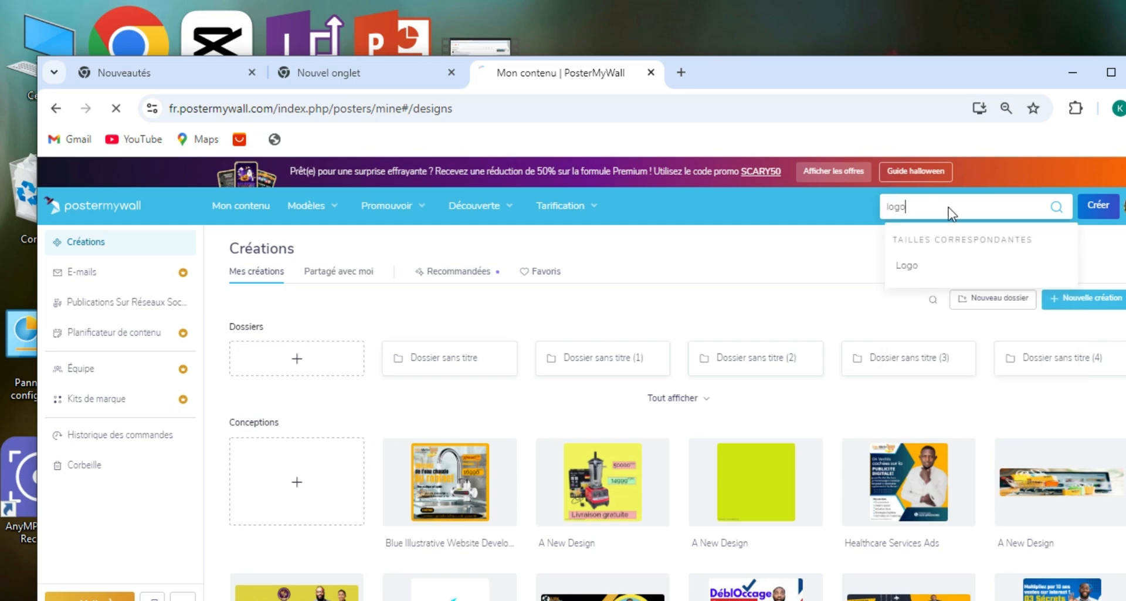
key(Return)
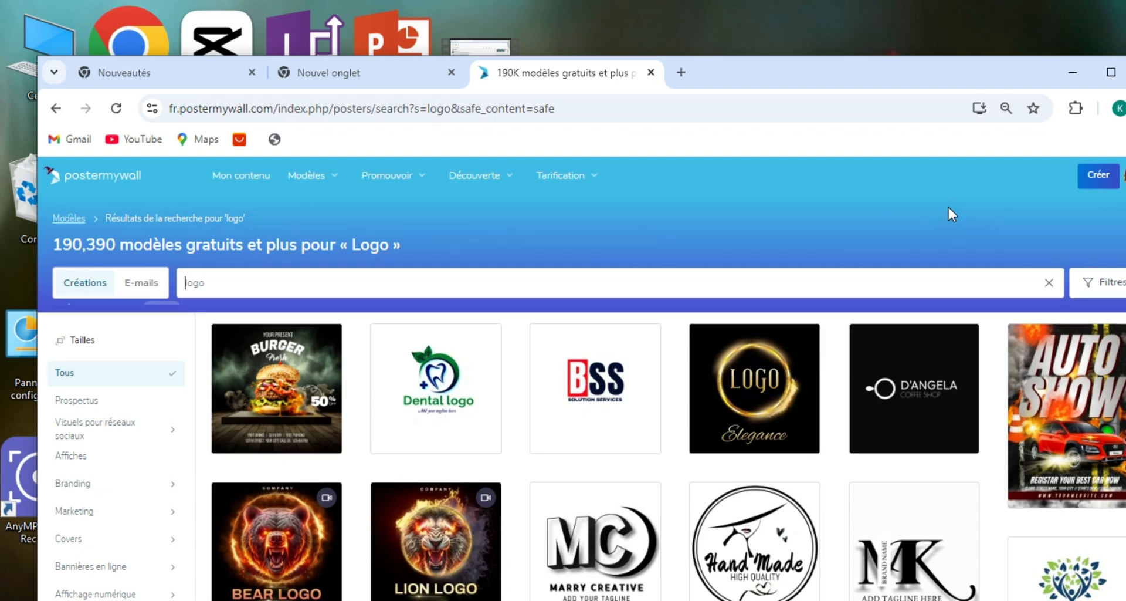
- Examine the range of logo templates offered in the search results
scroll(951, 214, down, 2)
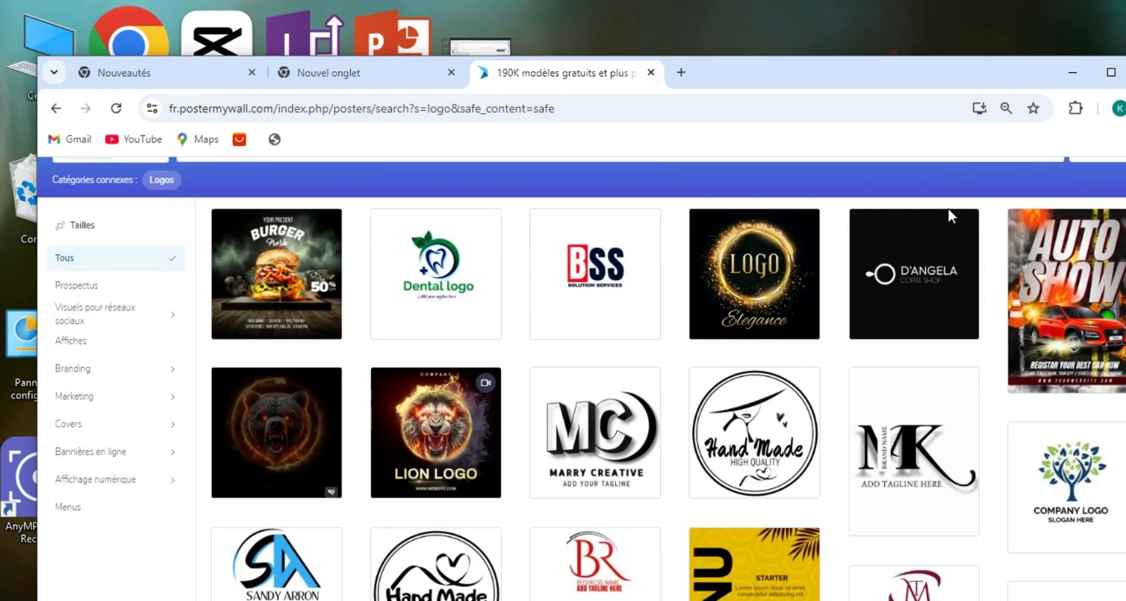
scroll(951, 216, down, 3)
scroll(952, 216, up, 2)
scroll(952, 217, down, 4)
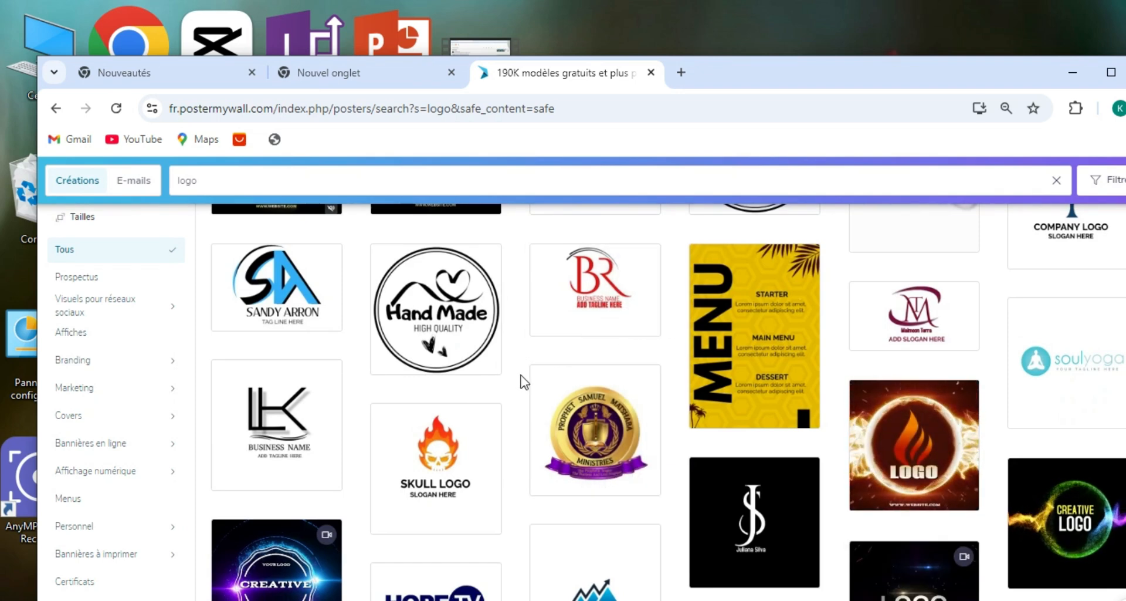
scroll(522, 382, up, 2)
scroll(523, 383, down, 1)
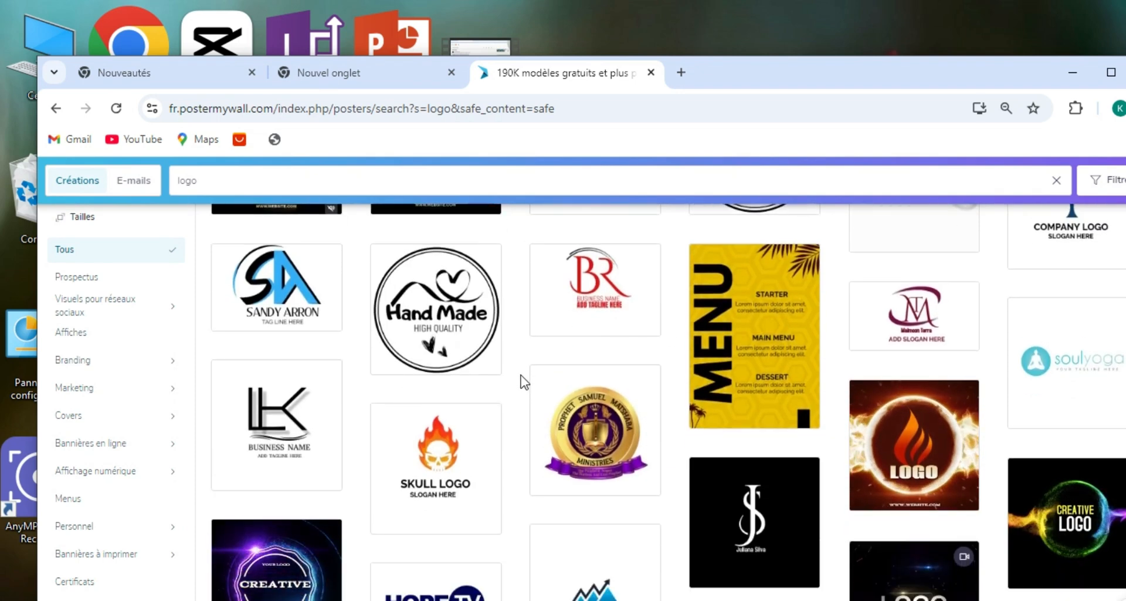
scroll(523, 382, up, 2)
scroll(638, 374, down, 1)
scroll(638, 374, down, 2)
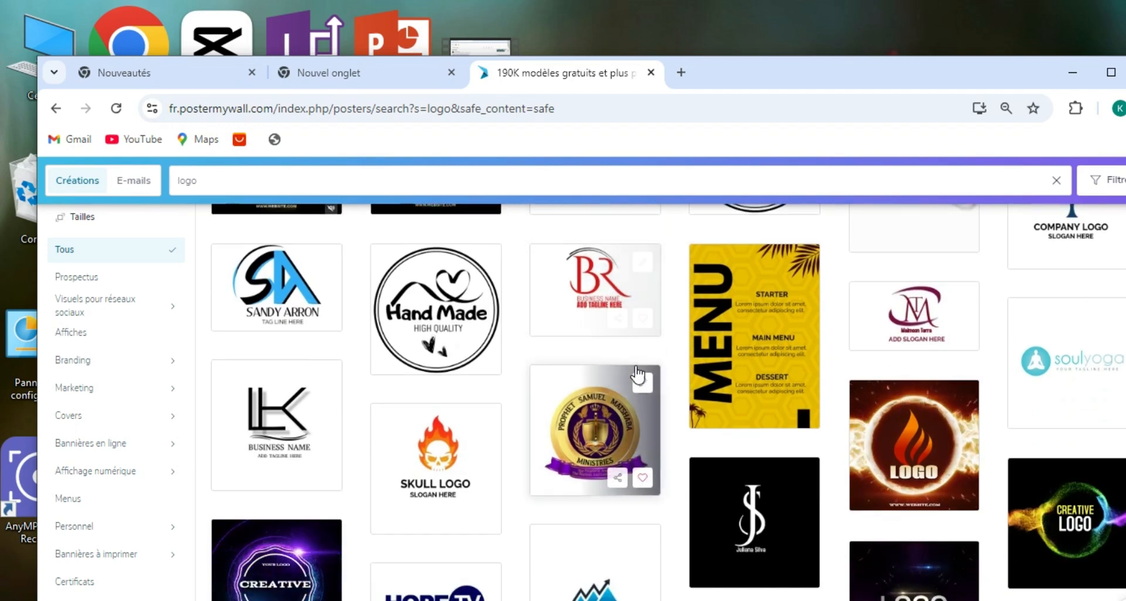
scroll(674, 347, down, 6)
scroll(733, 342, down, 3)
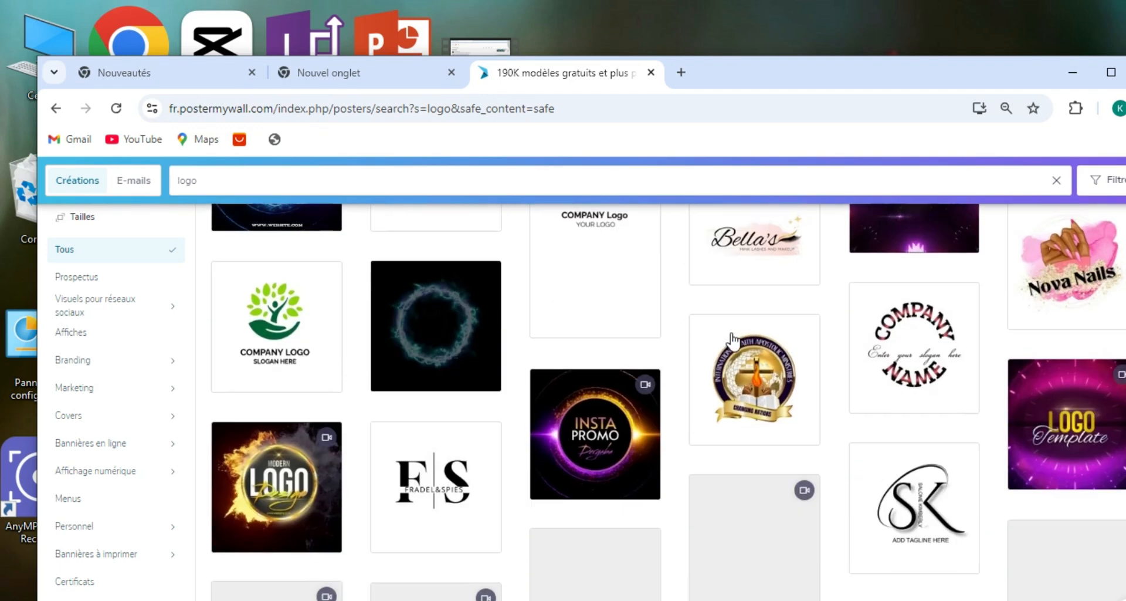
scroll(732, 341, up, 3)
scroll(733, 342, down, 4)
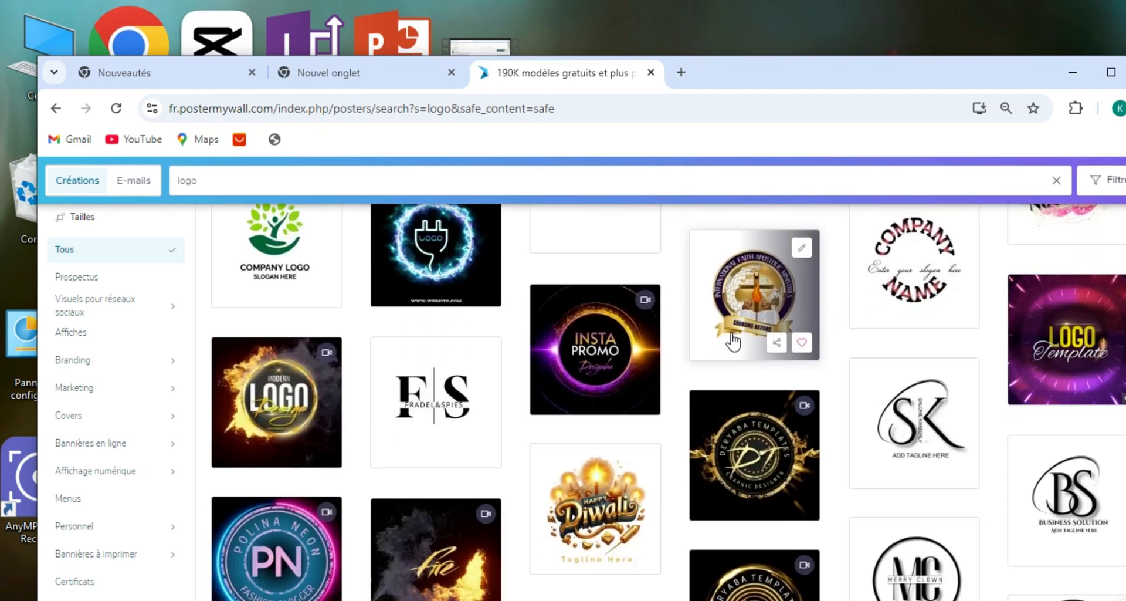
scroll(733, 340, down, 2)
scroll(733, 340, up, 2)
scroll(733, 342, down, 10)
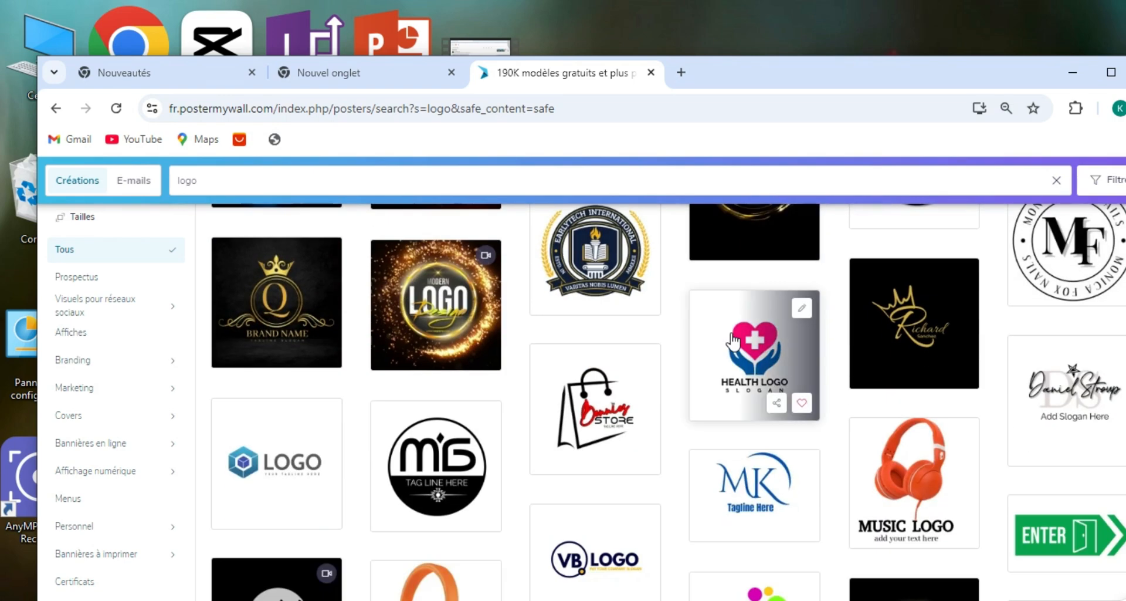
scroll(733, 341, down, 8)
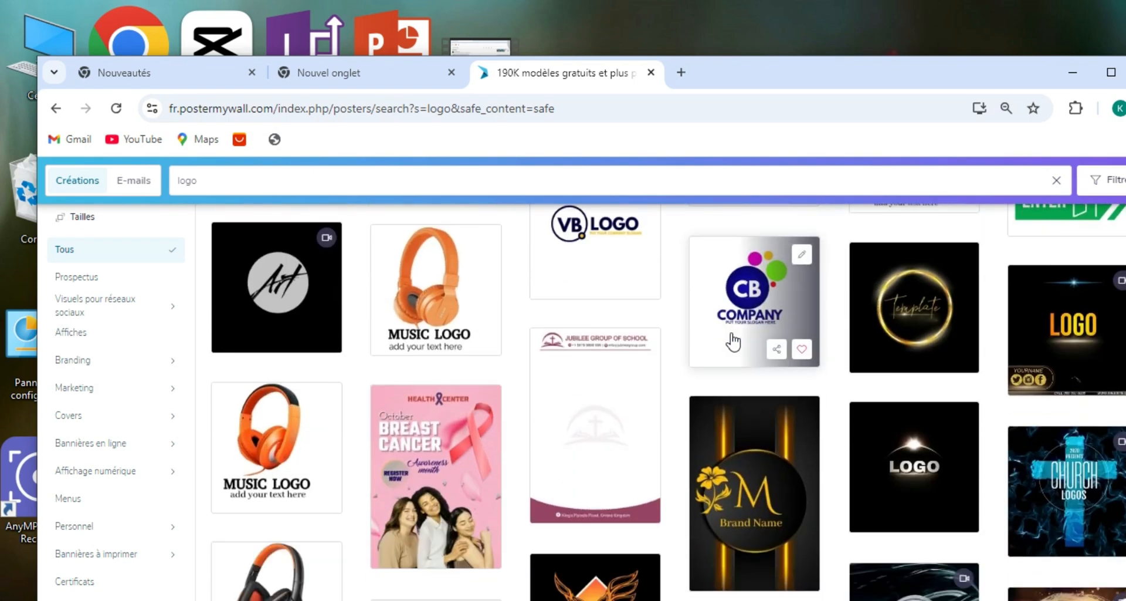
scroll(733, 342, down, 11)
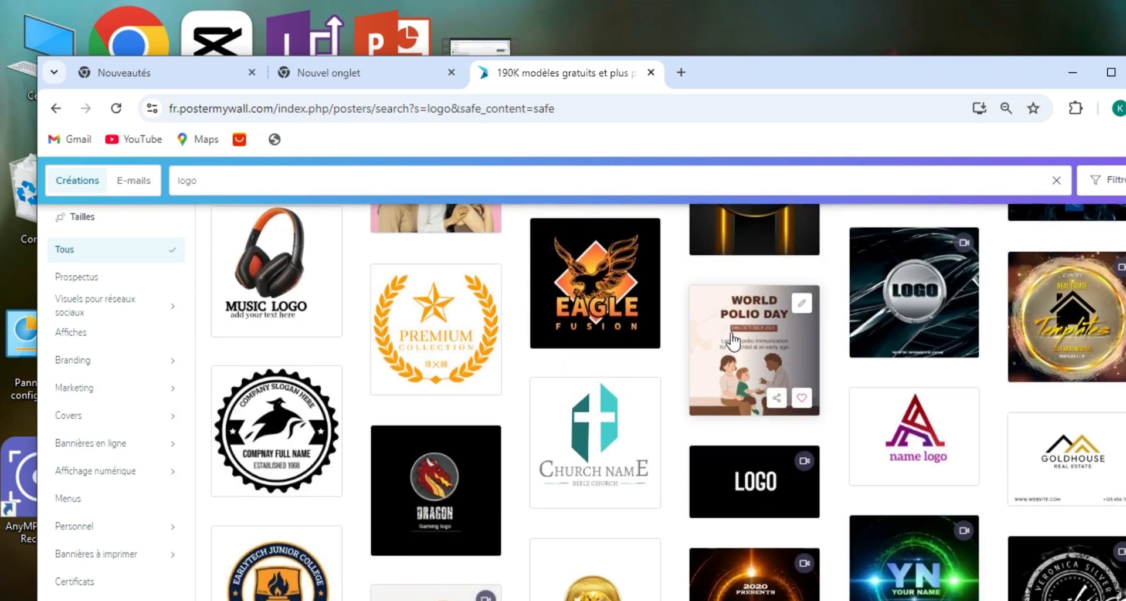
scroll(733, 342, down, 5)
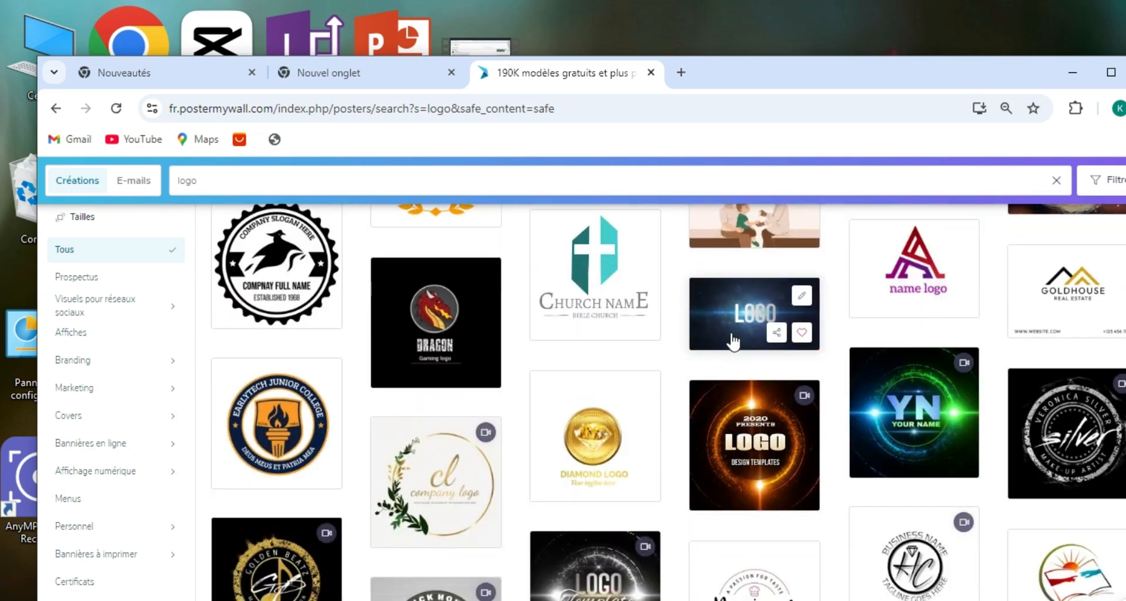
scroll(730, 341, down, 2)
scroll(675, 346, up, 4)
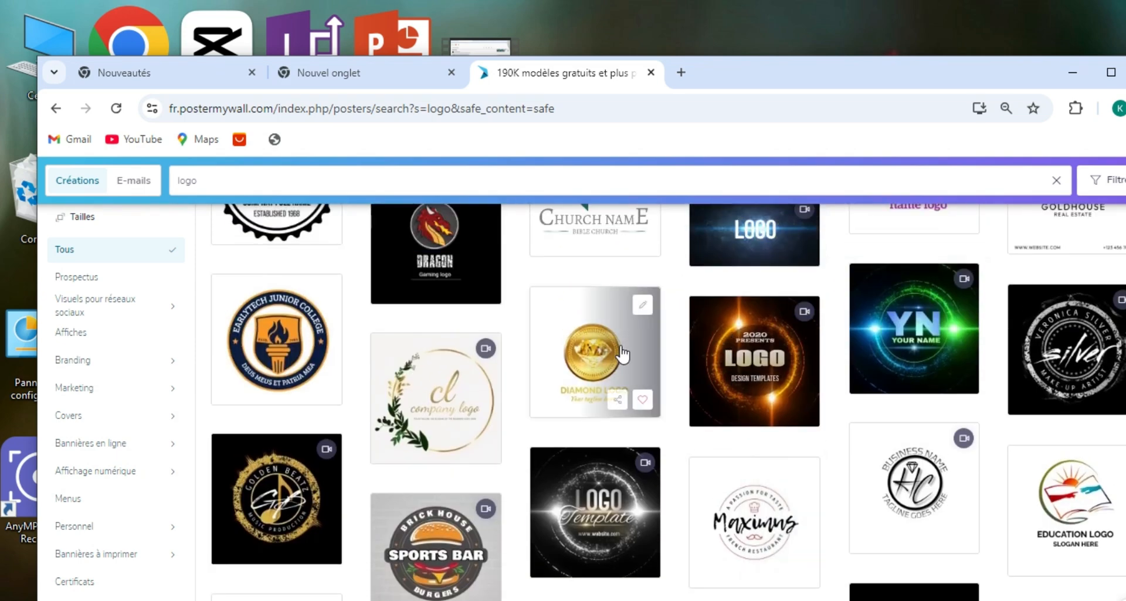
- Open the gold Diamond Logo template from the search results in the design editor
click(620, 353)
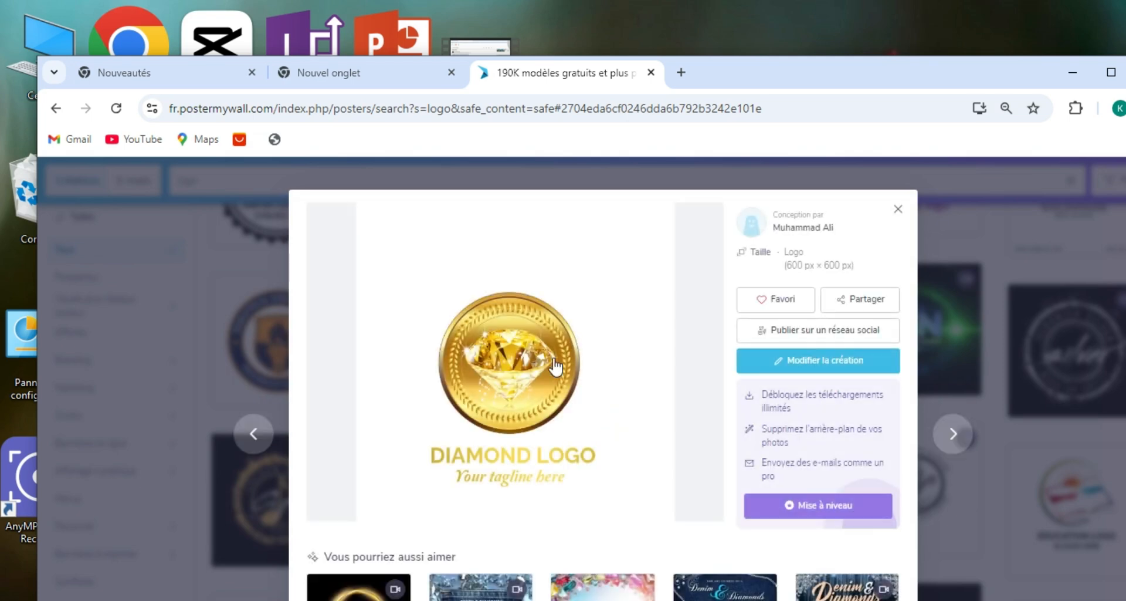
click(527, 372)
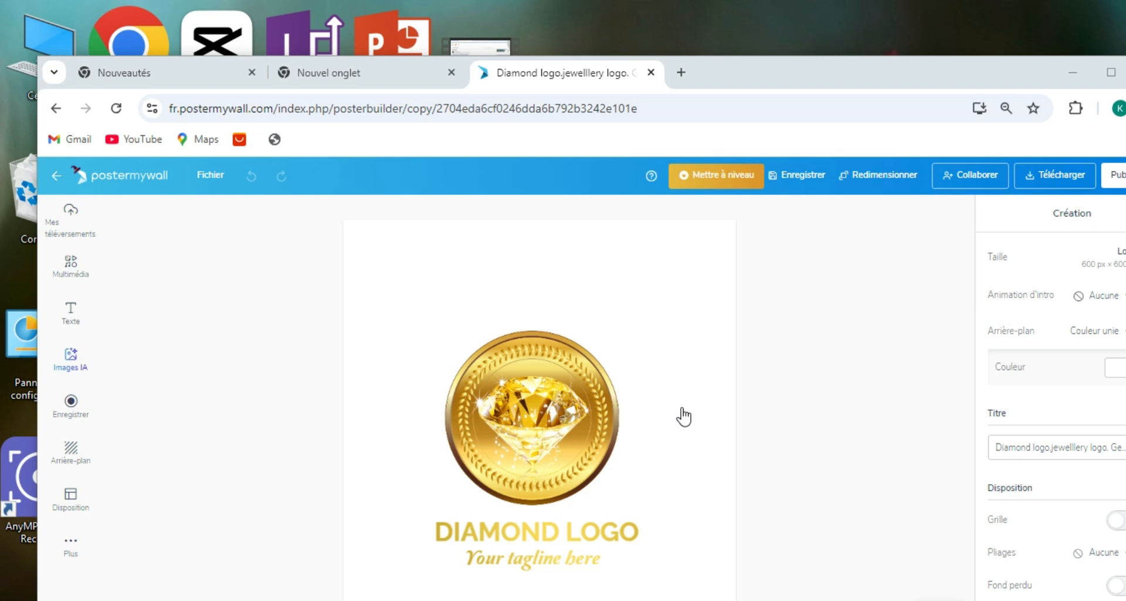
- Replace the "DIAMOND LOGO" title below the coin with "Dimitric shop"
click(563, 534)
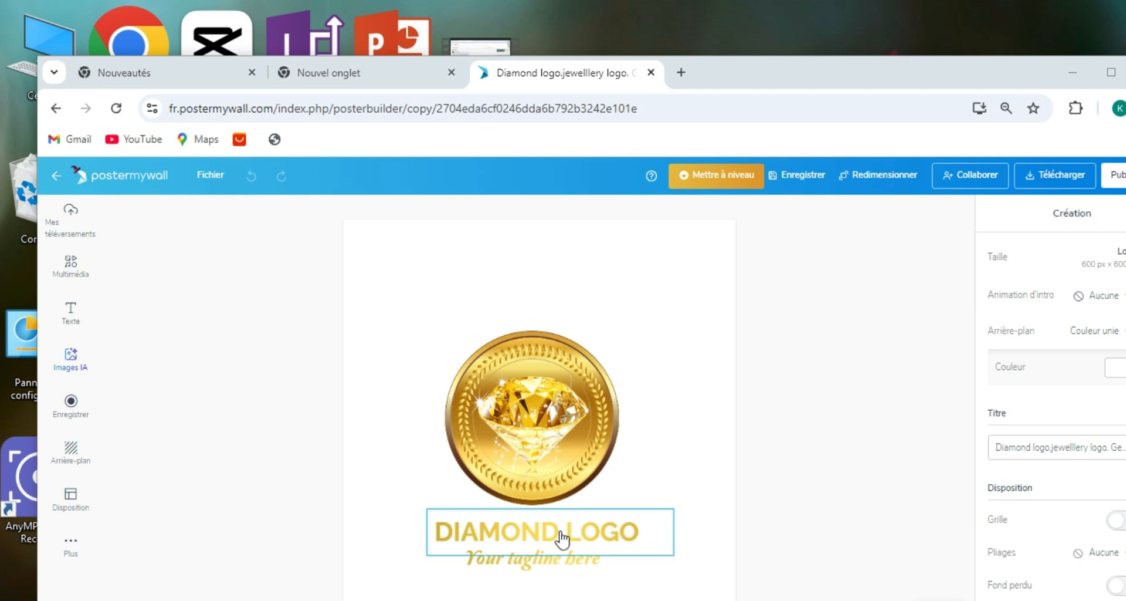
double_click(567, 531)
click(649, 535)
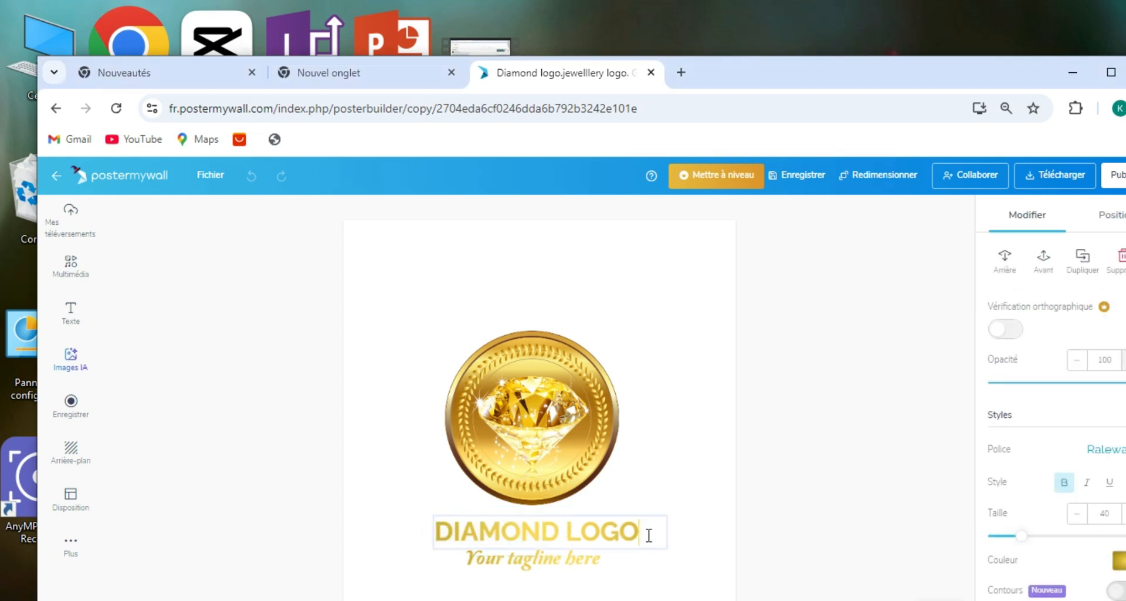
key(BackSpace)
key(BackSpace)
key(BackSpace)
key(BackSpace)
key(BackSpace)
key(BackSpace)
key(BackSpace)
key(BackSpace)
key(BackSpace)
key(BackSpace)
key(BackSpace)
key(BackSpace)
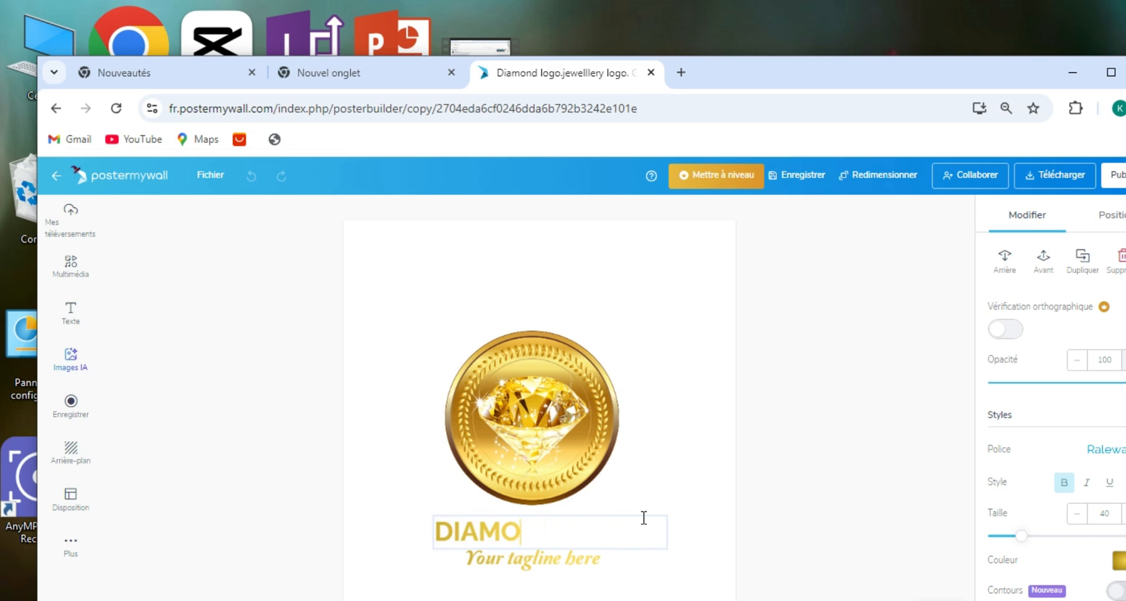
text(d)
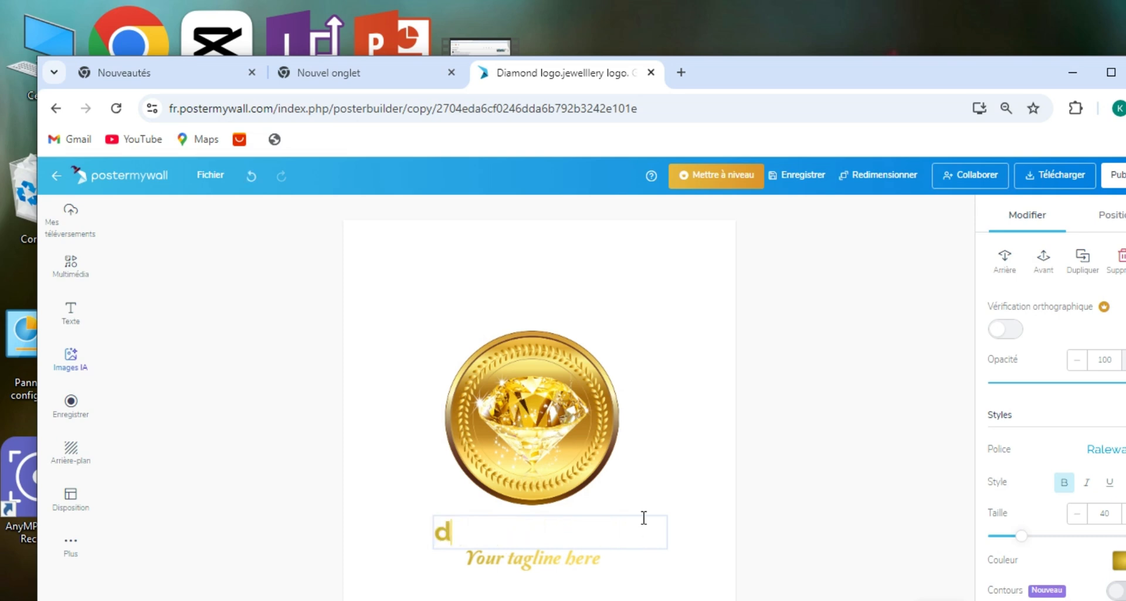
key(BackSpace)
text(Dimitric)
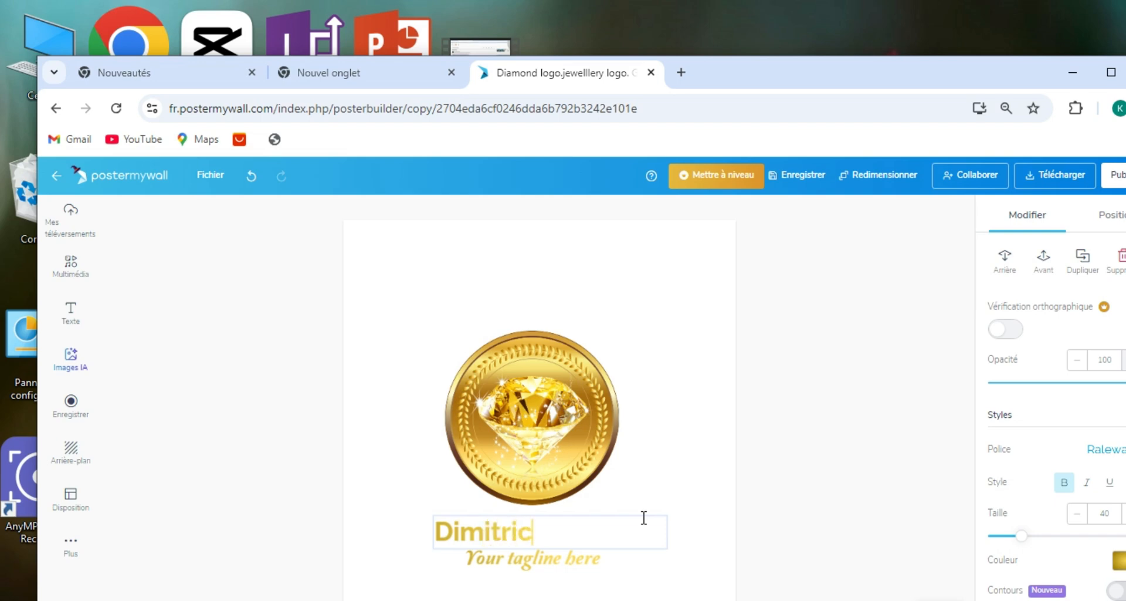
text( shop)
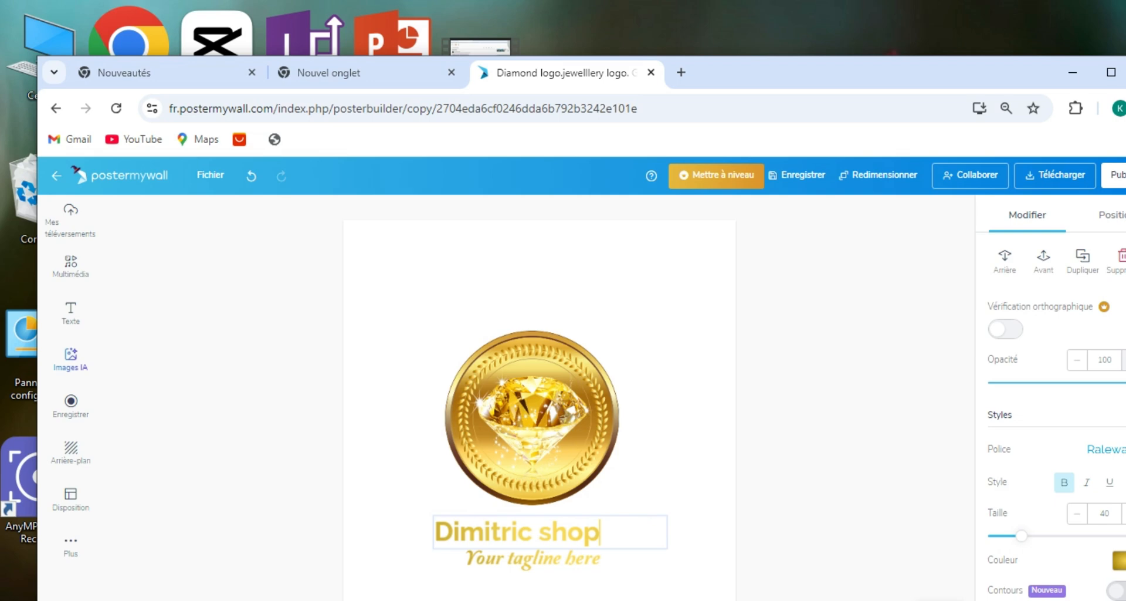
- Replace the "Your tagline here" text with "le bien etre A votre porte"
click(552, 566)
right_click(552, 568)
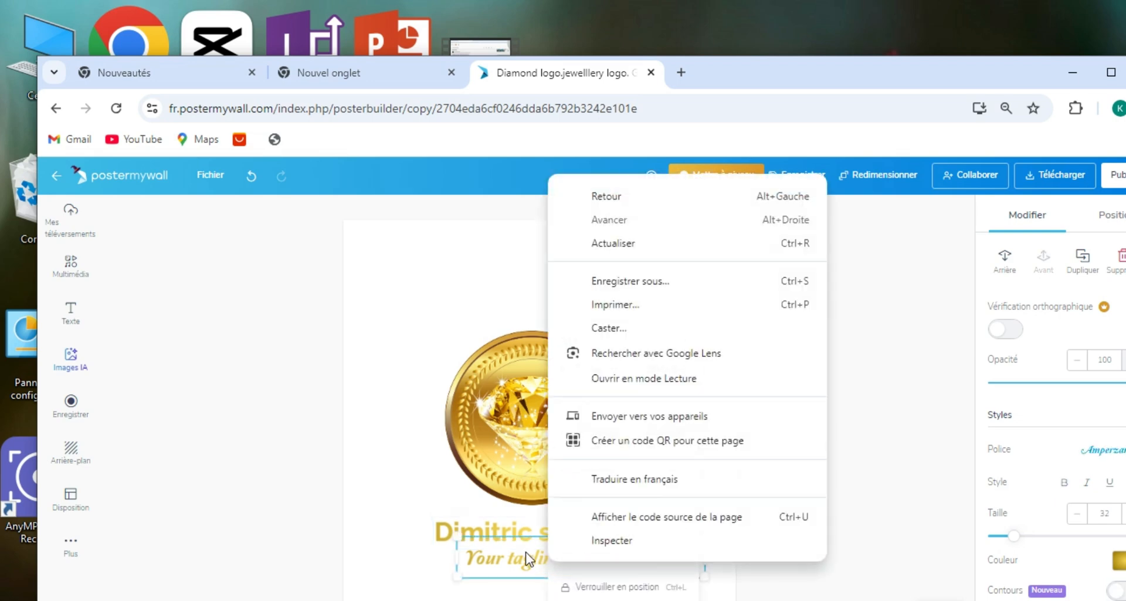
double_click(528, 557)
click(603, 564)
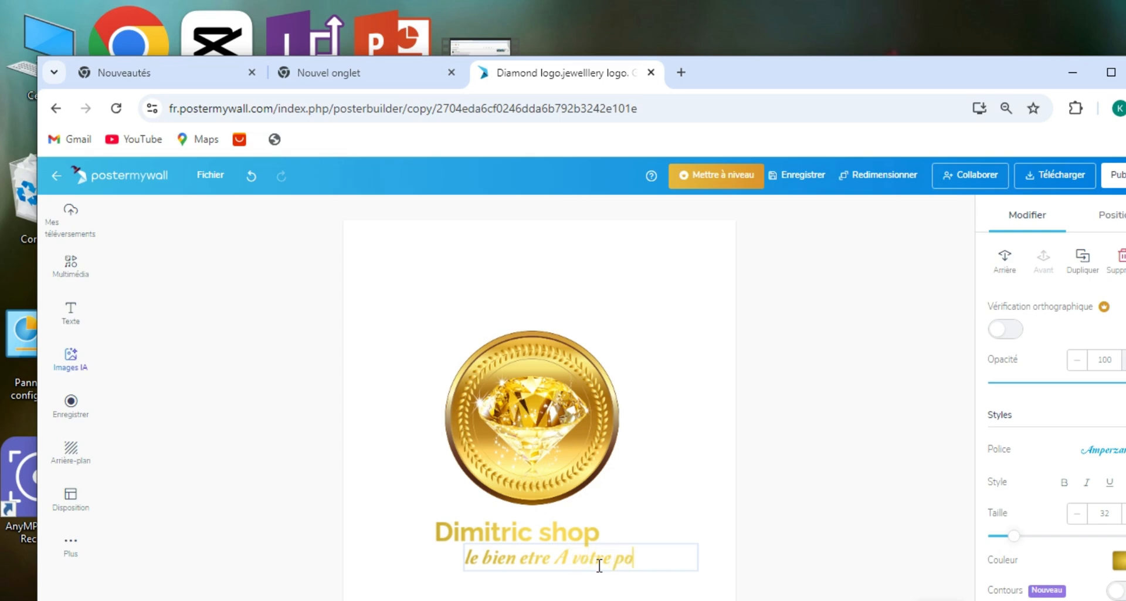
click(573, 473)
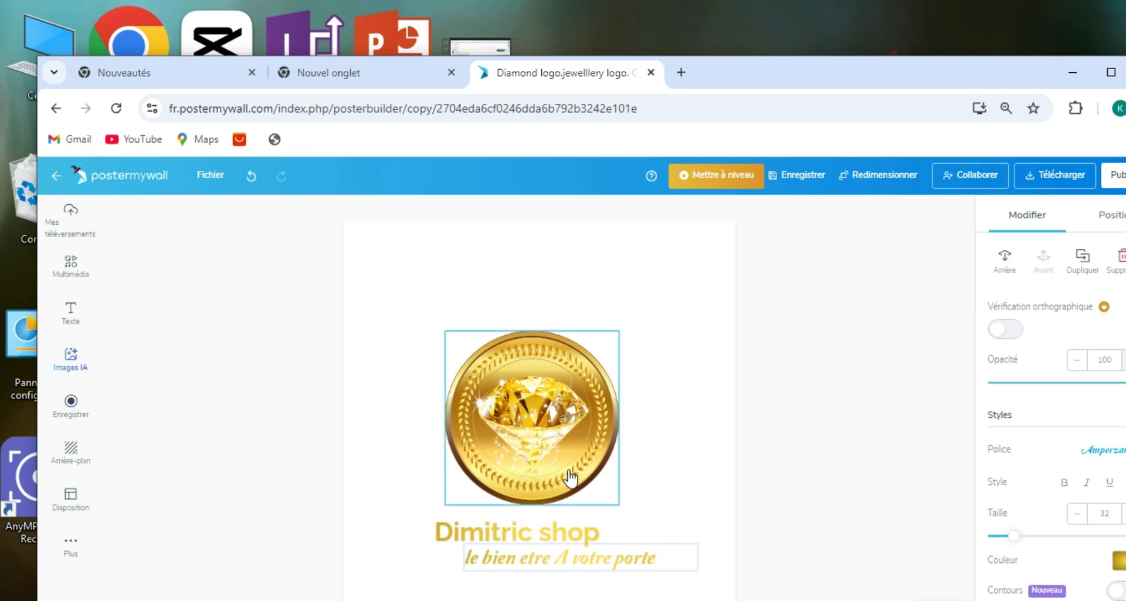
- Look through the gold coin image's actions, effects and adjustment settings
right_click(590, 460)
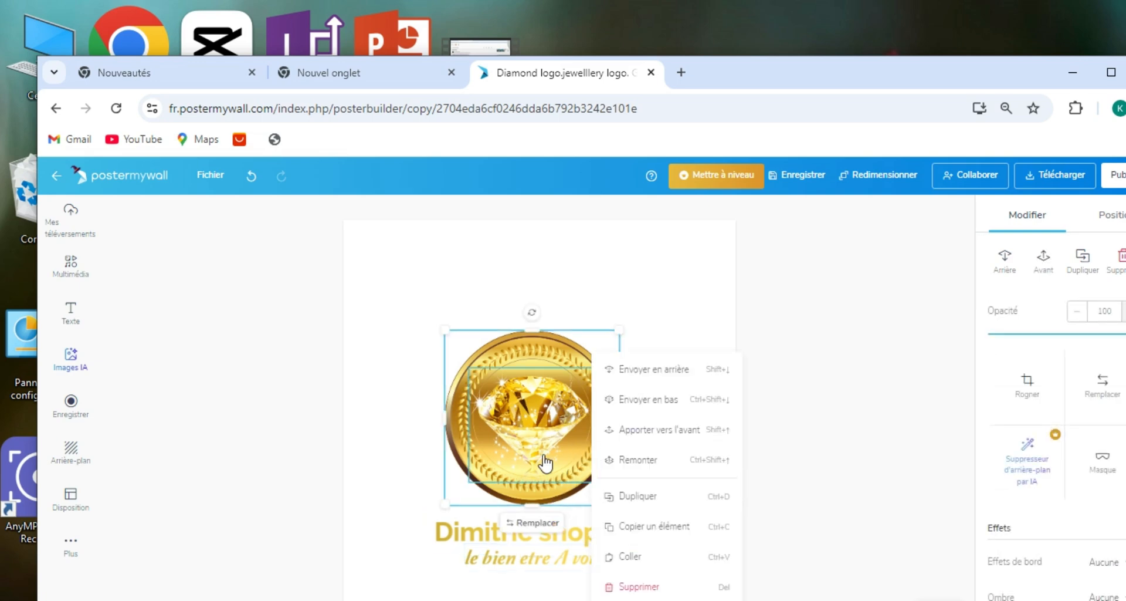
click(508, 362)
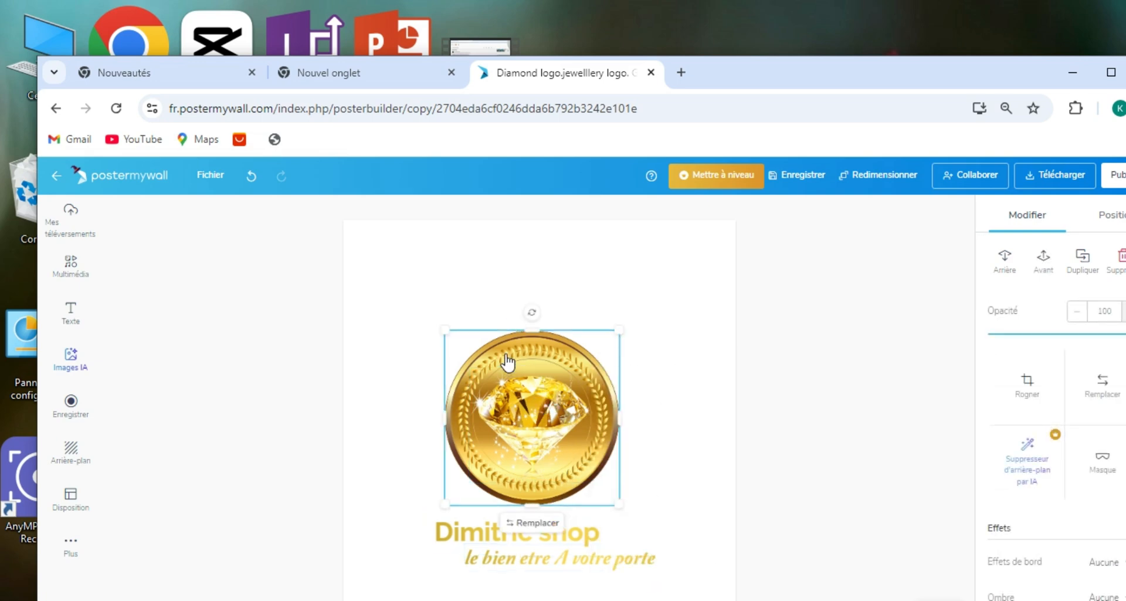
scroll(1076, 416, down, 5)
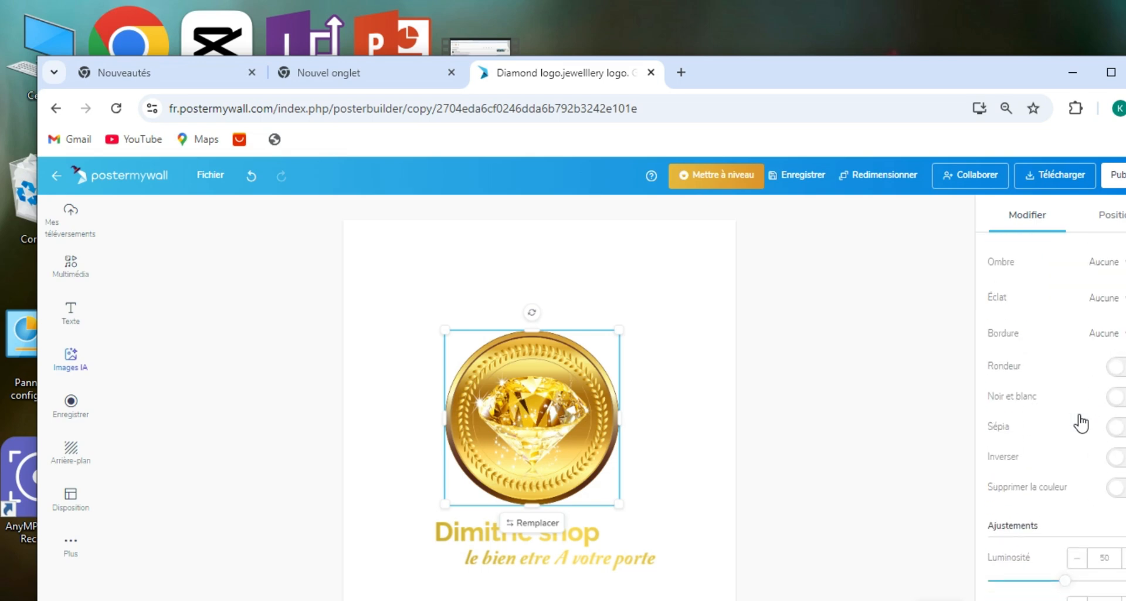
scroll(1097, 399, down, 4)
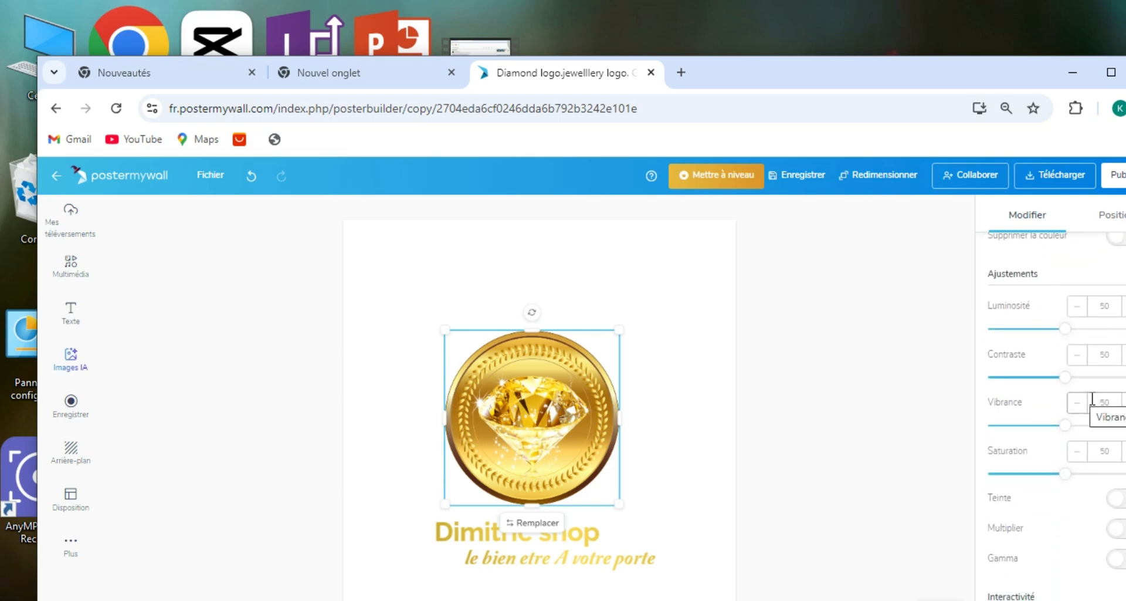
- Try solid reddish shades for the design's background, ending on the dark red 360909
click(685, 433)
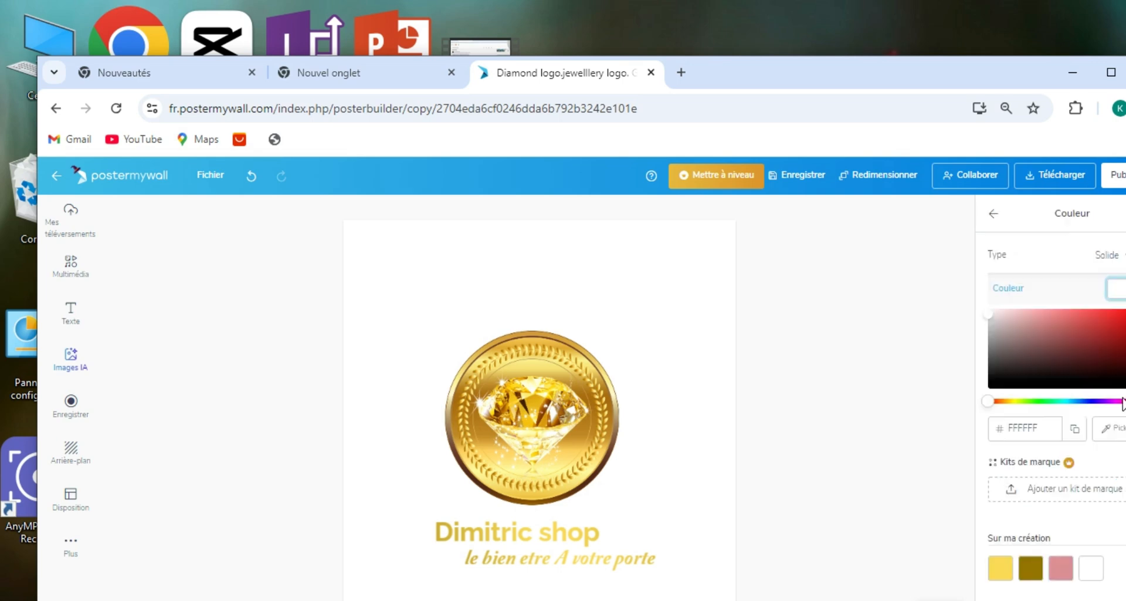
click(1115, 392)
click(1074, 353)
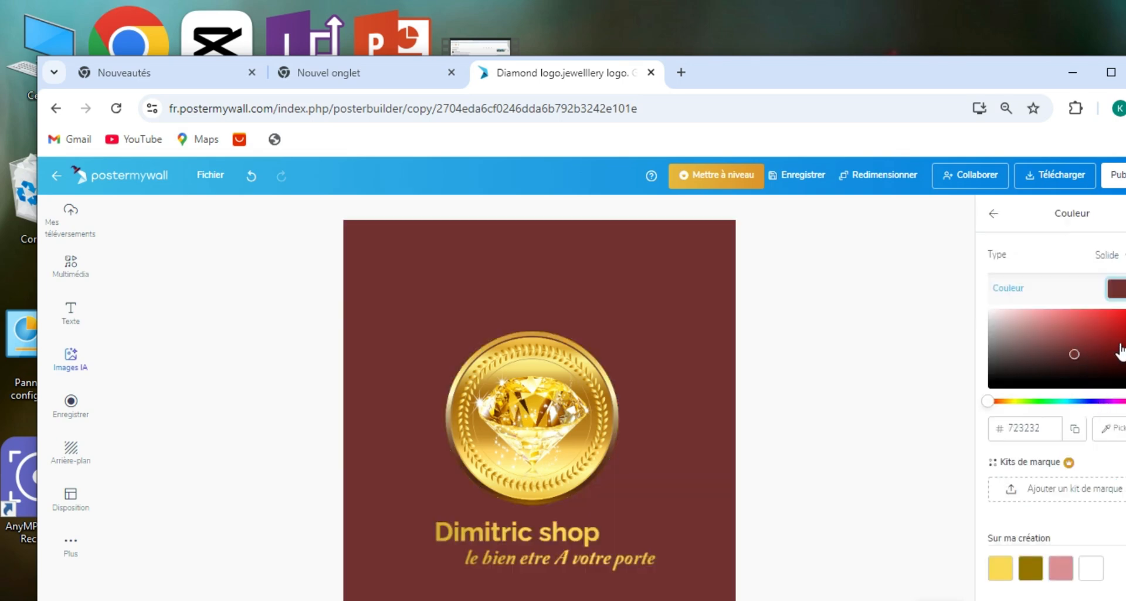
click(1111, 351)
click(1076, 340)
click(1056, 356)
click(1026, 342)
click(1116, 373)
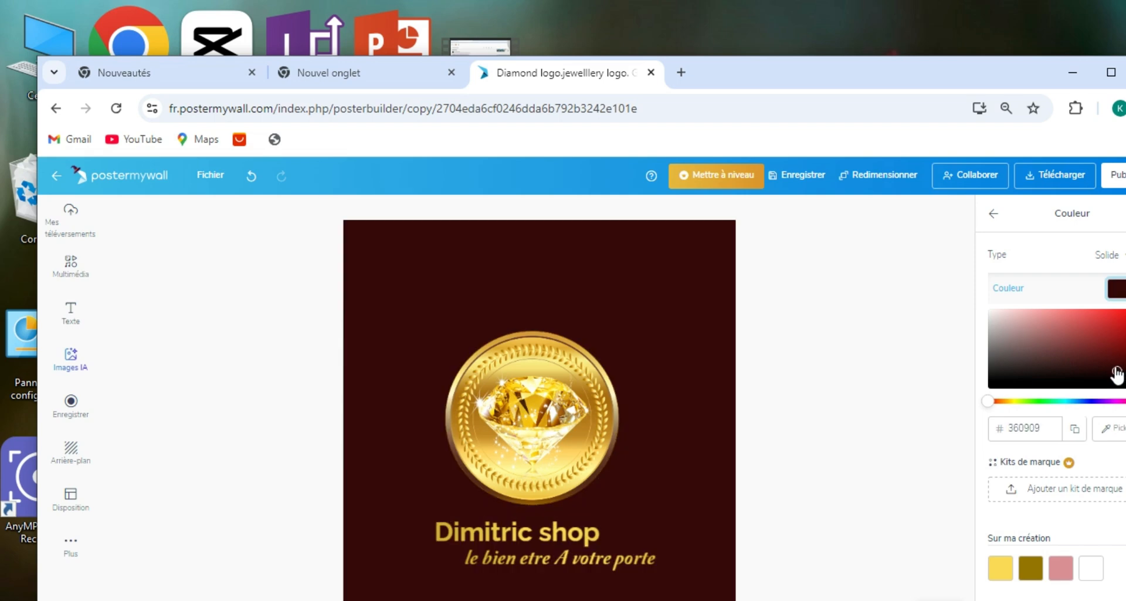
- Shift the background colour to a green hue and try shades from bright 6BB728 down to near-black
click(1027, 402)
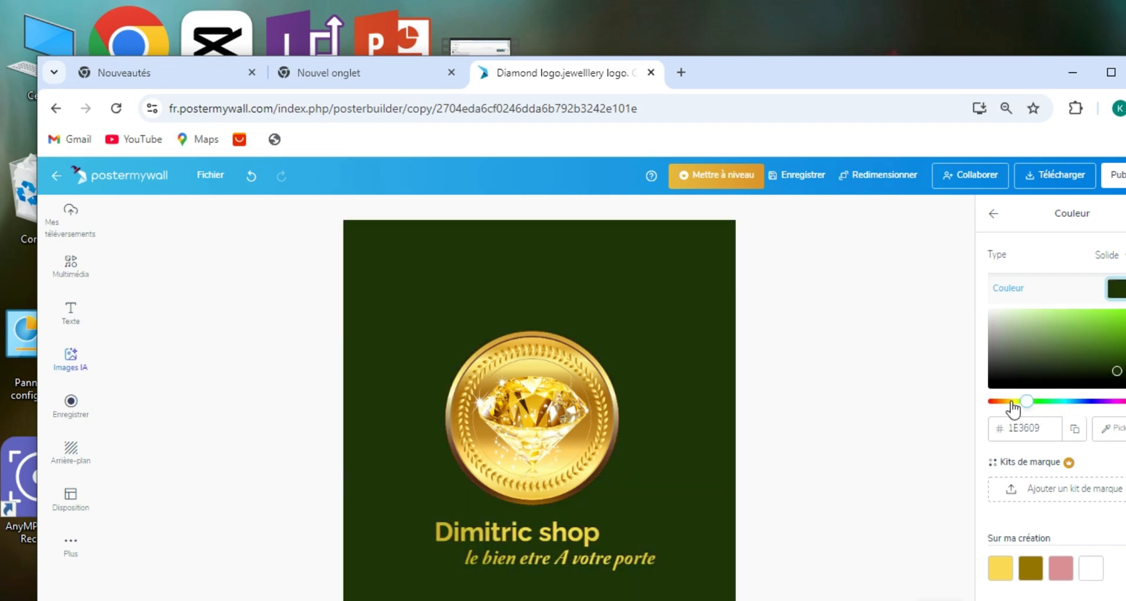
click(1045, 352)
click(1083, 367)
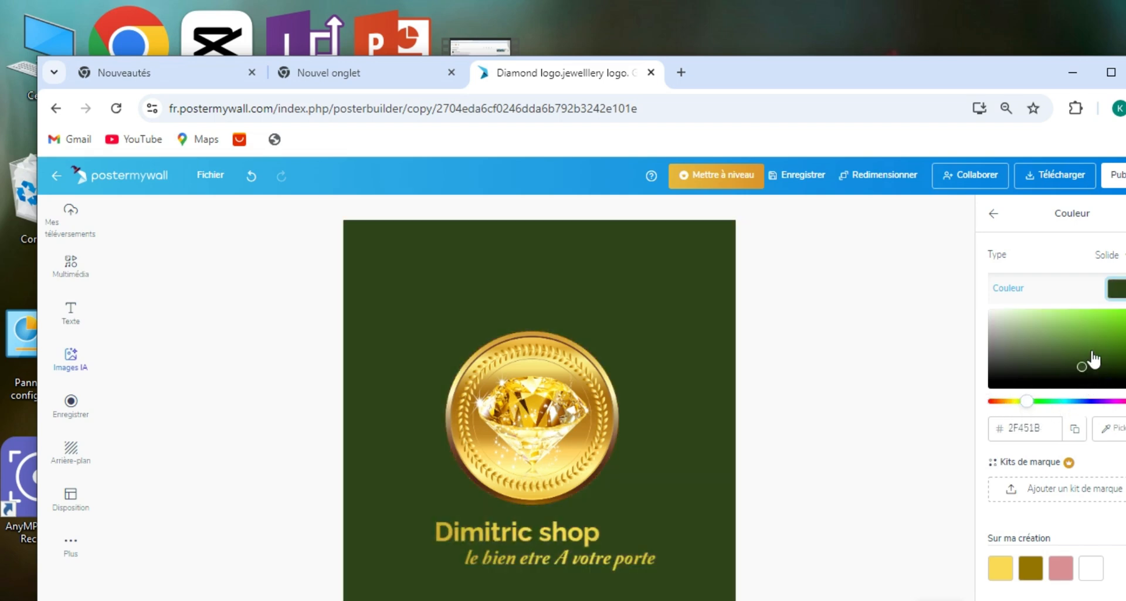
click(1095, 350)
click(1106, 339)
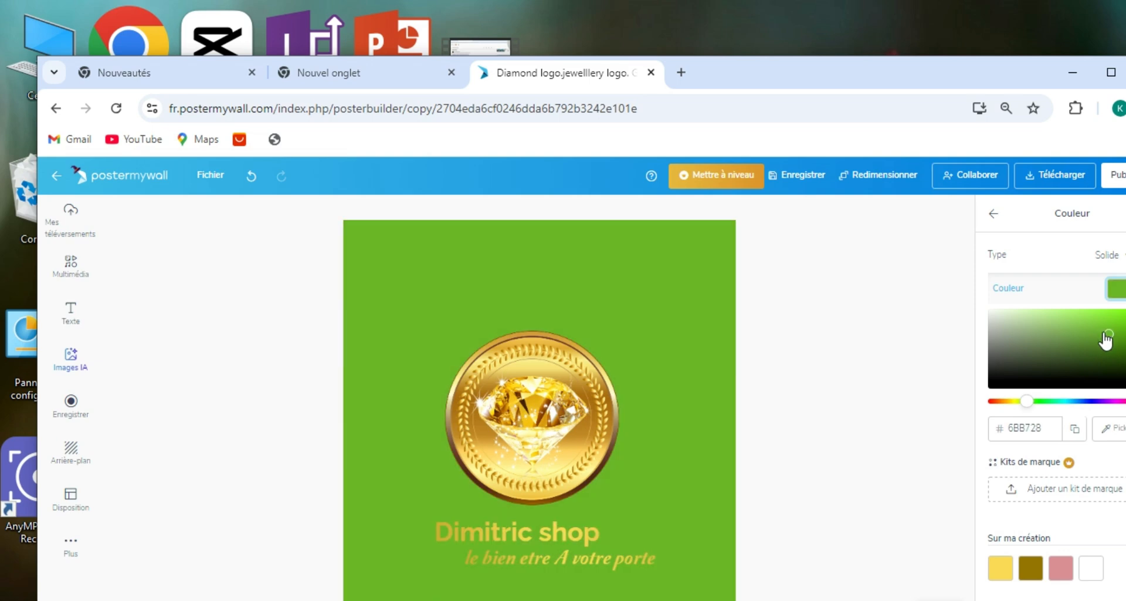
click(1077, 374)
click(1024, 382)
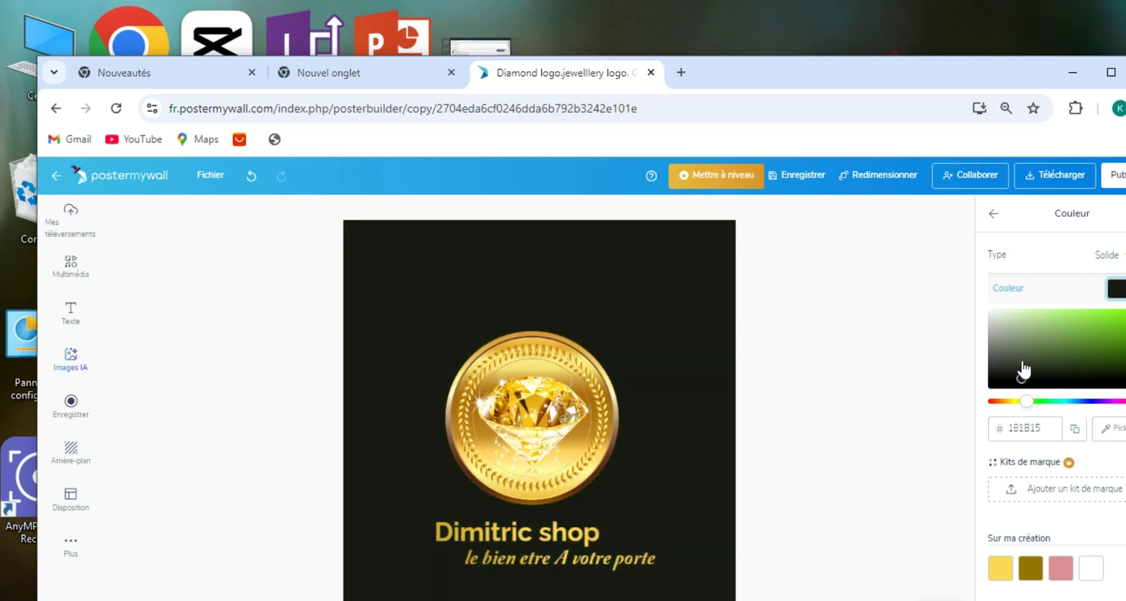
click(1023, 366)
click(1036, 383)
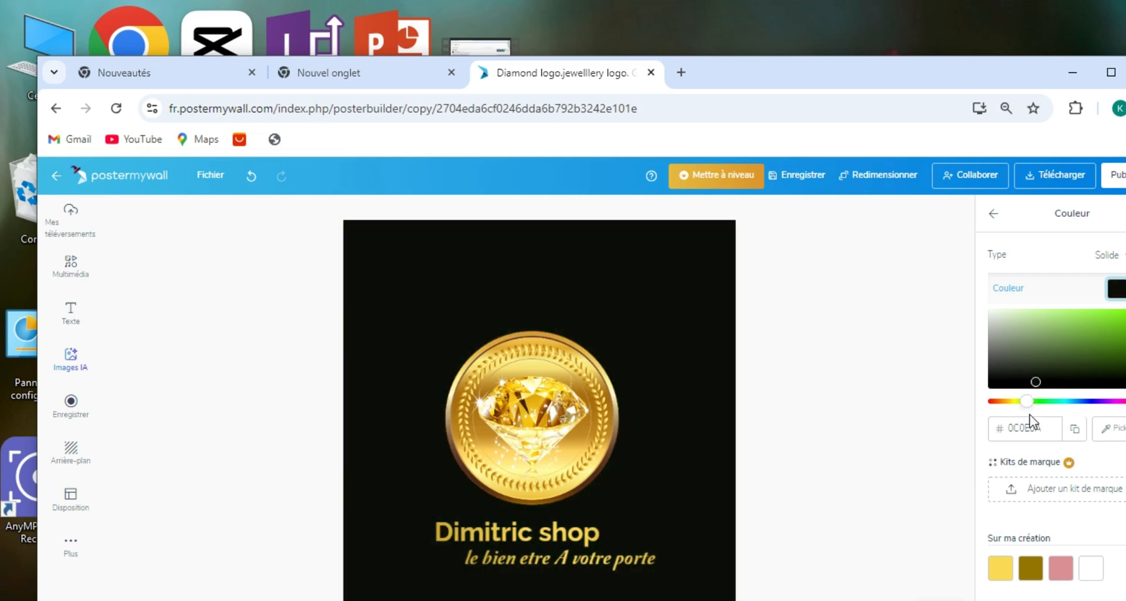
- Compare muted green shades for the background and settle on 4A573F
click(1045, 426)
drag(1025, 430, 1009, 426)
click(1072, 347)
click(1019, 351)
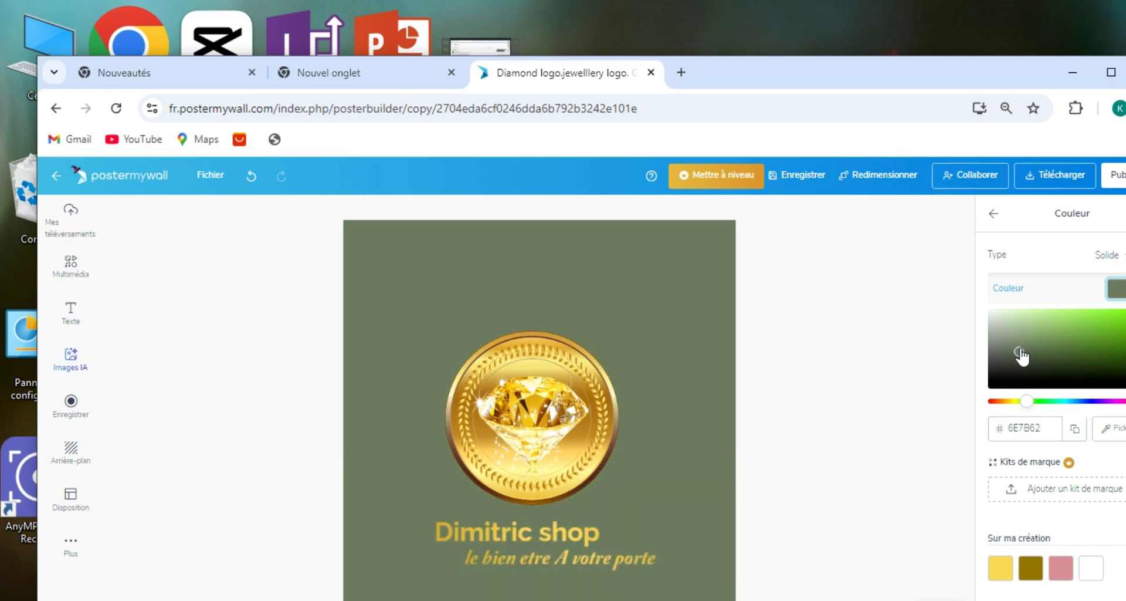
click(1058, 381)
click(1011, 358)
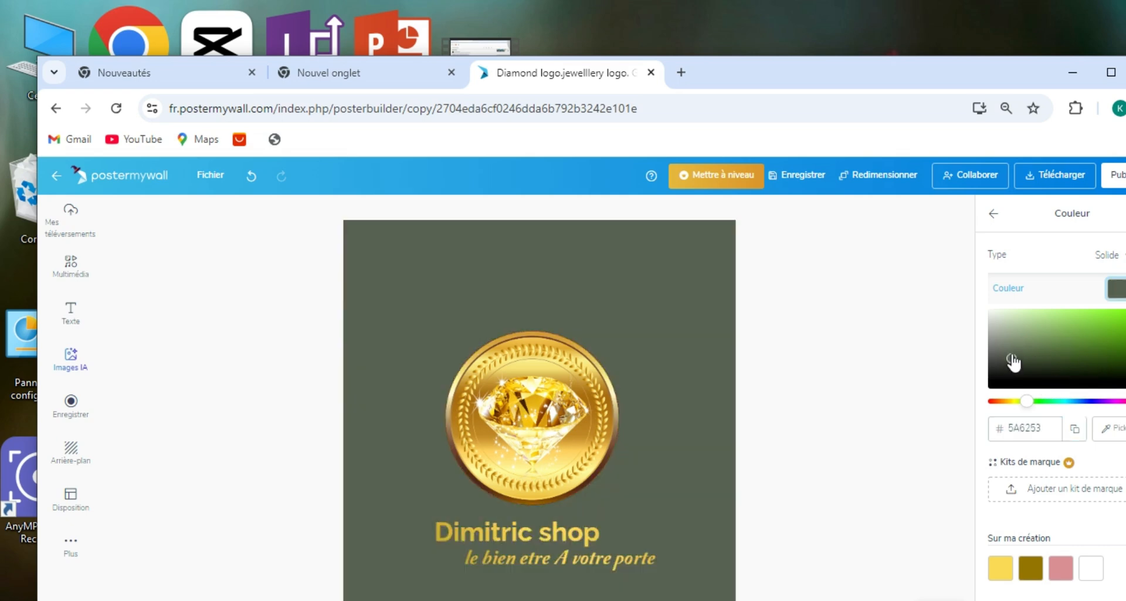
click(1063, 387)
click(1036, 373)
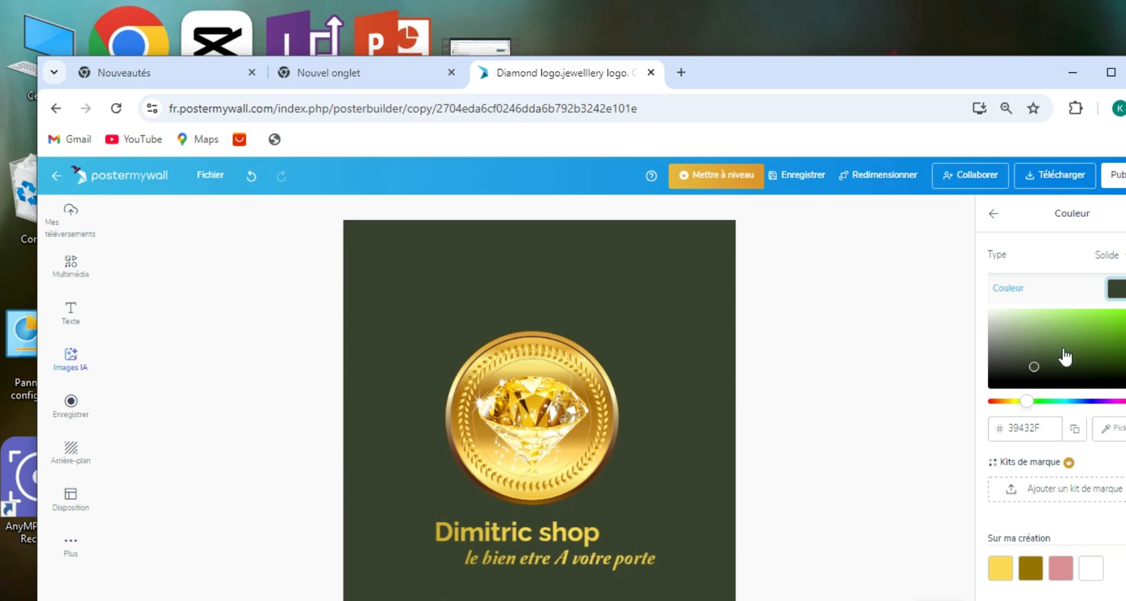
click(1071, 368)
click(1024, 366)
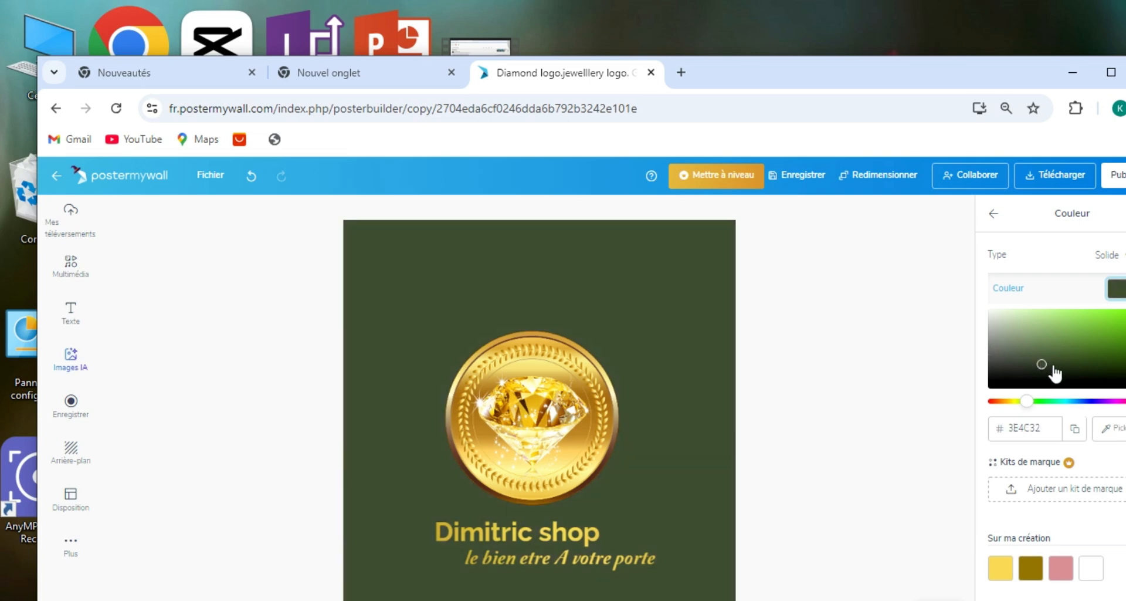
click(1052, 369)
click(1031, 362)
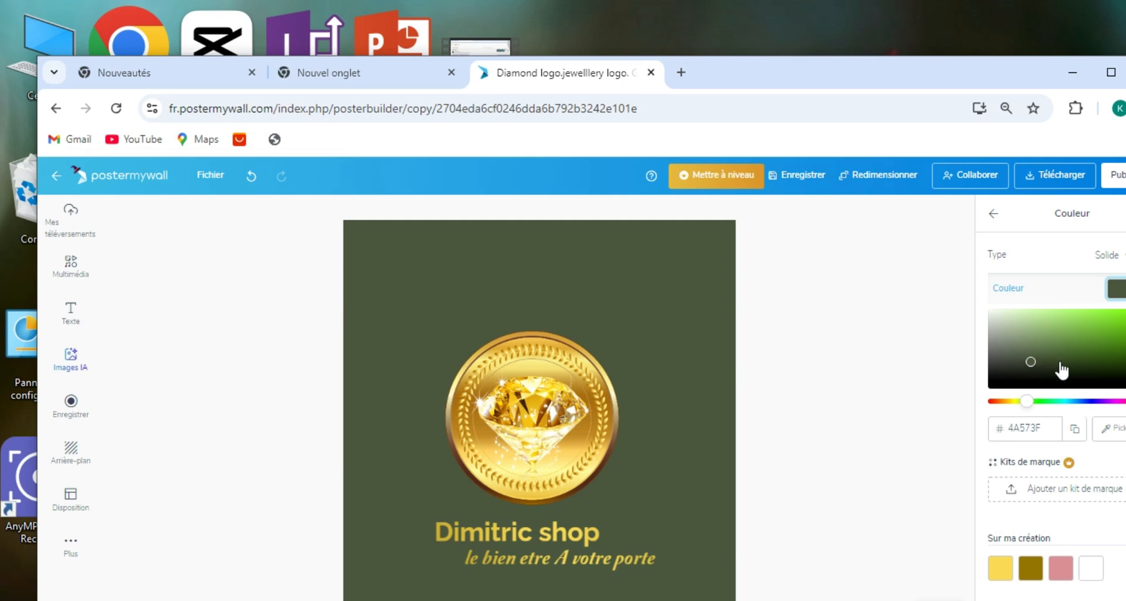
- Move the diamond image slightly upward inside the gold coin
click(536, 443)
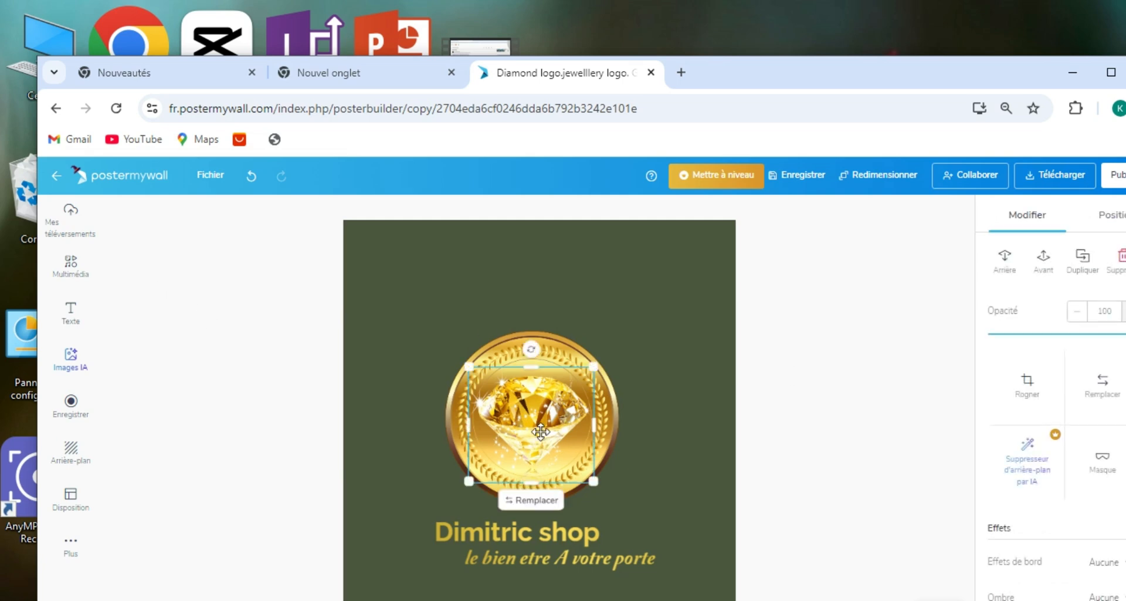
mouse_move(536, 442)
mouse_down()
mouse_move(656, 450)
mouse_move(658, 245)
mouse_move(648, 328)
mouse_move(622, 337)
mouse_move(541, 414)
mouse_move(547, 432)
mouse_move(535, 423)
mouse_up()
click(457, 444)
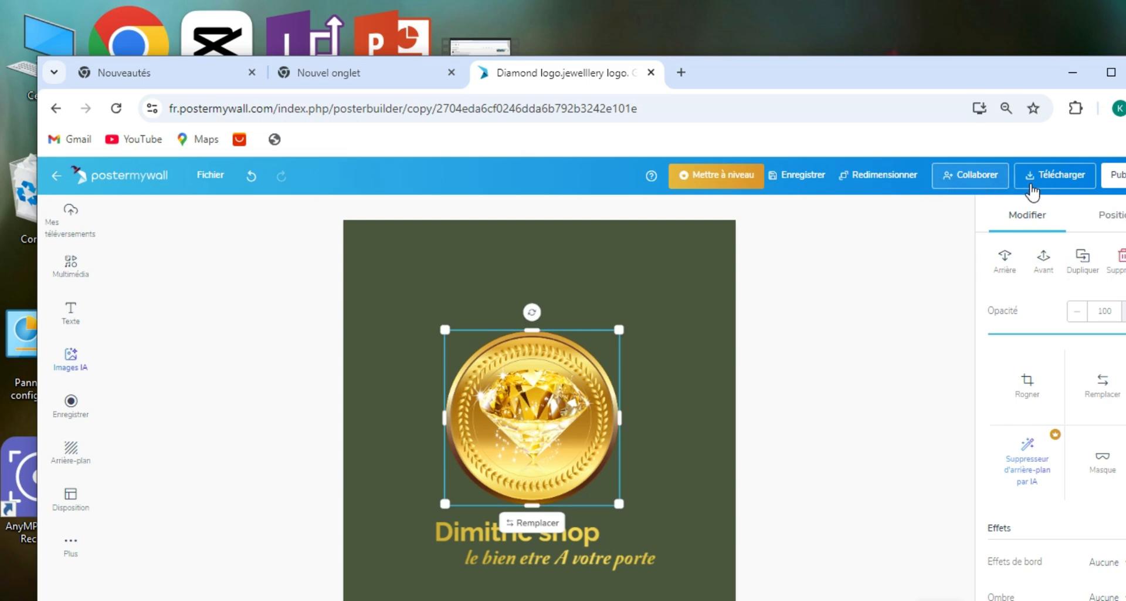
- Download the finished logo as a JPG image and dismiss the Premium offer
click(1051, 179)
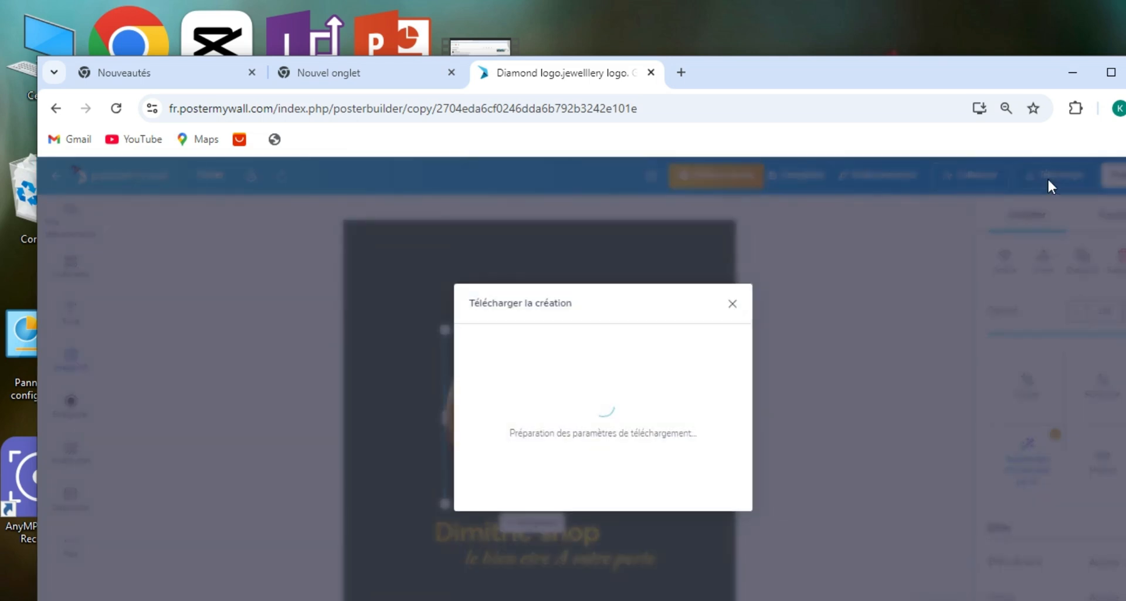
click(641, 478)
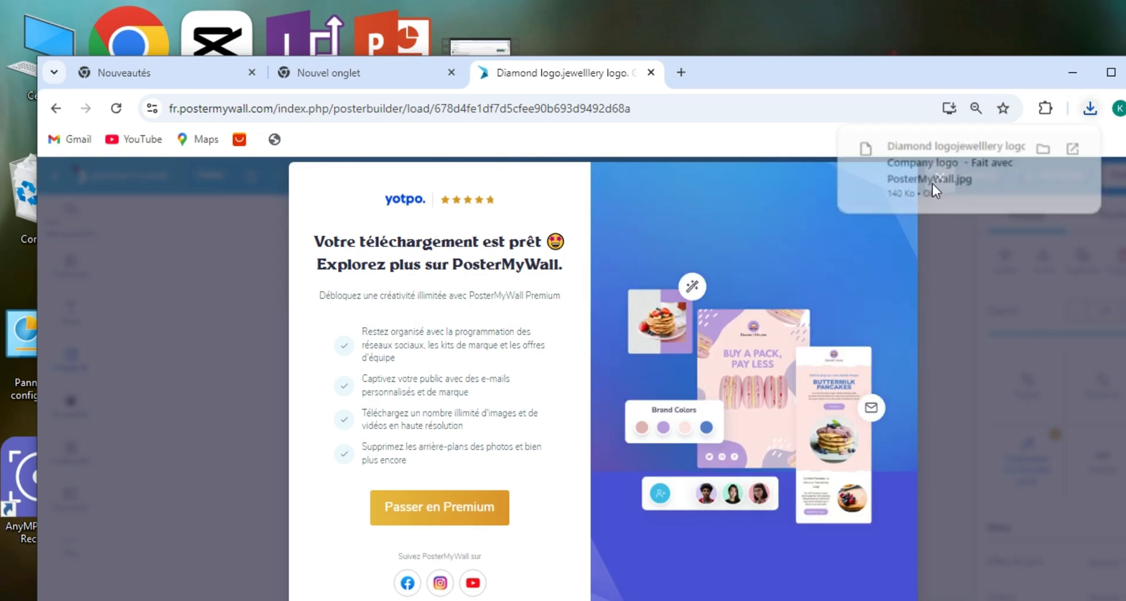
click(913, 209)
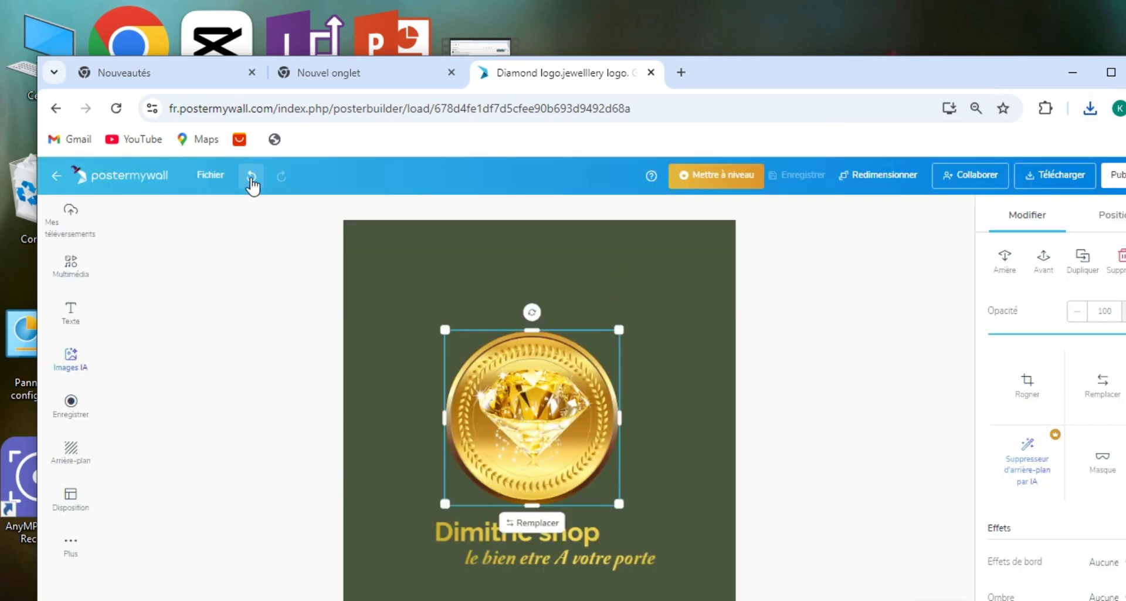
- Leave the editor and close the template preview to return to the logo search results
click(56, 176)
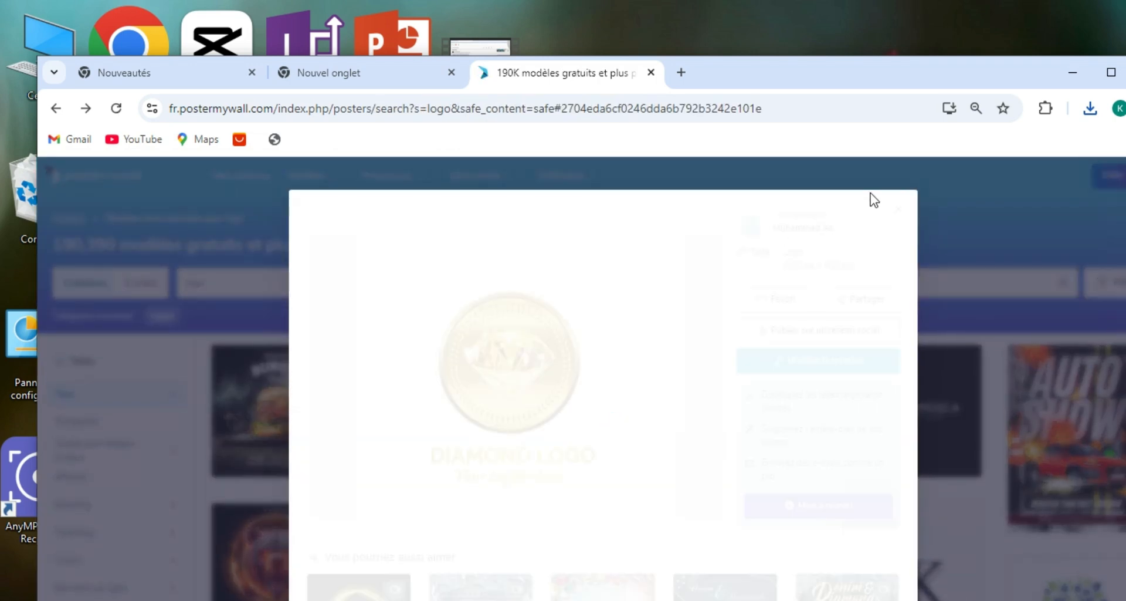
click(899, 210)
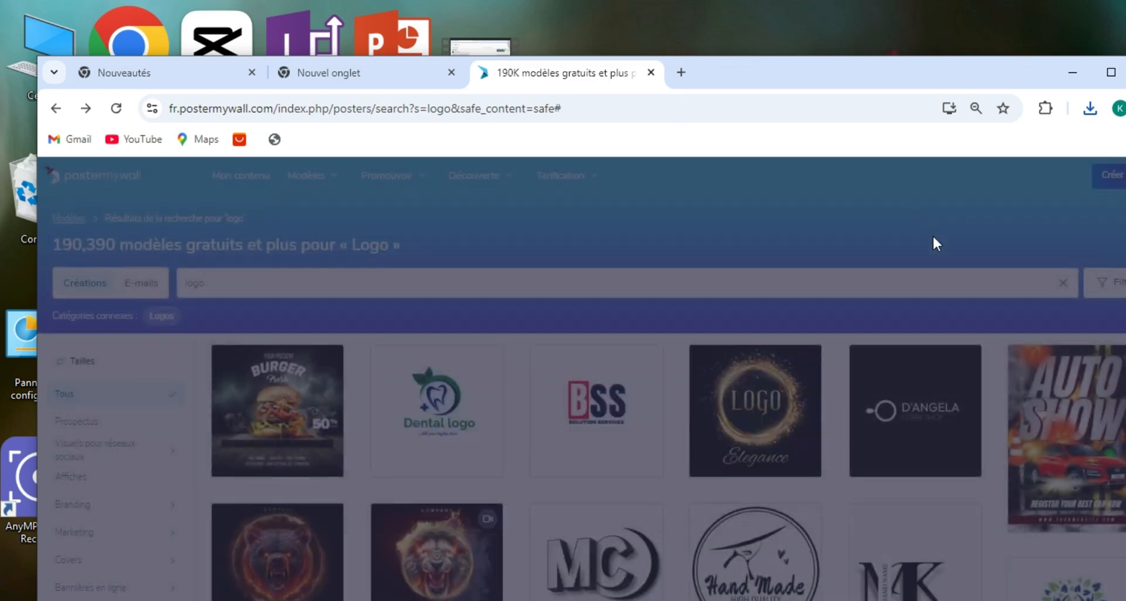
- Open the "Dental logo" template from the search results in the editor and make its title text editable
click(956, 288)
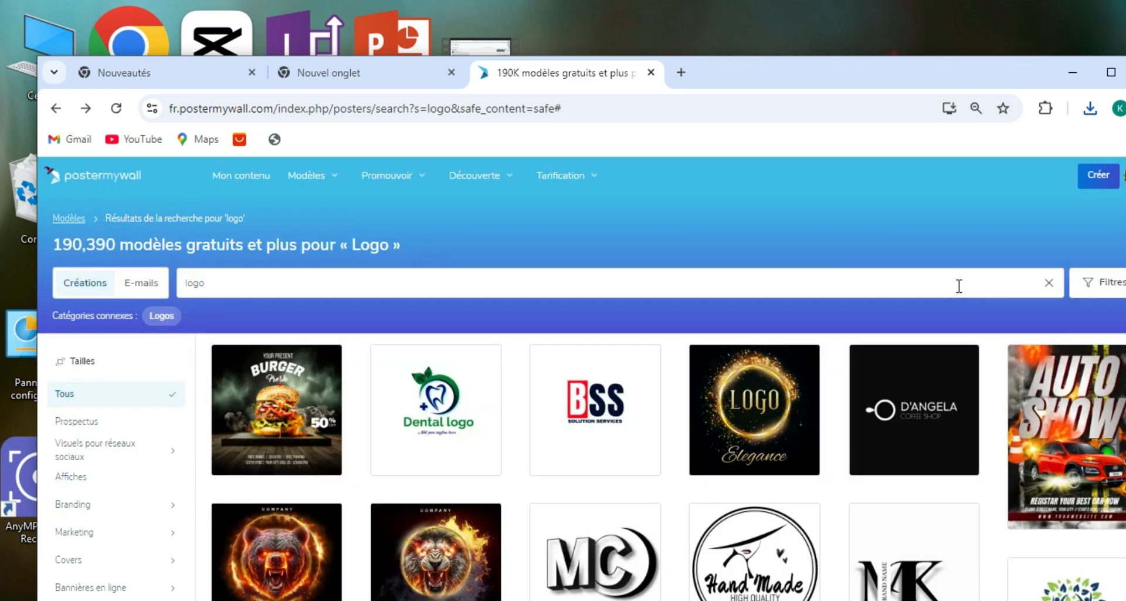
key(Return)
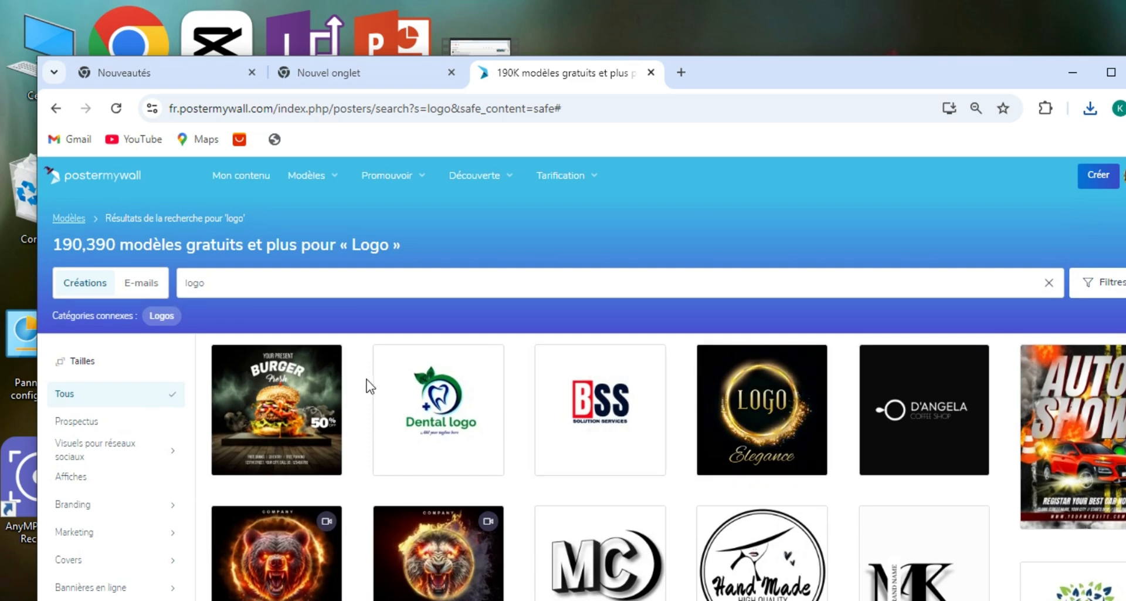
click(473, 431)
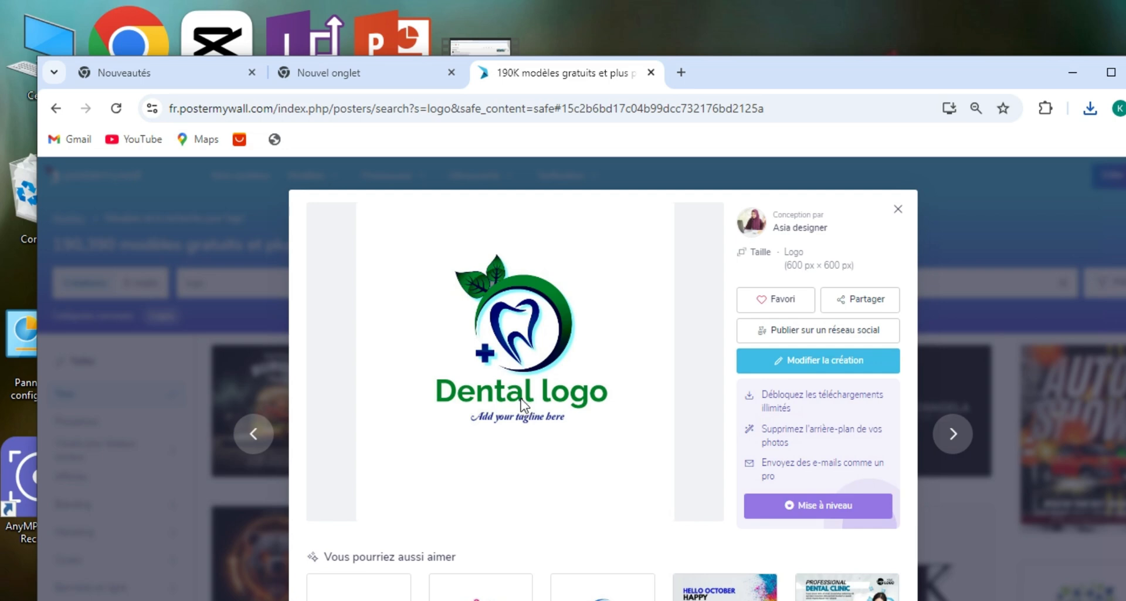
click(523, 403)
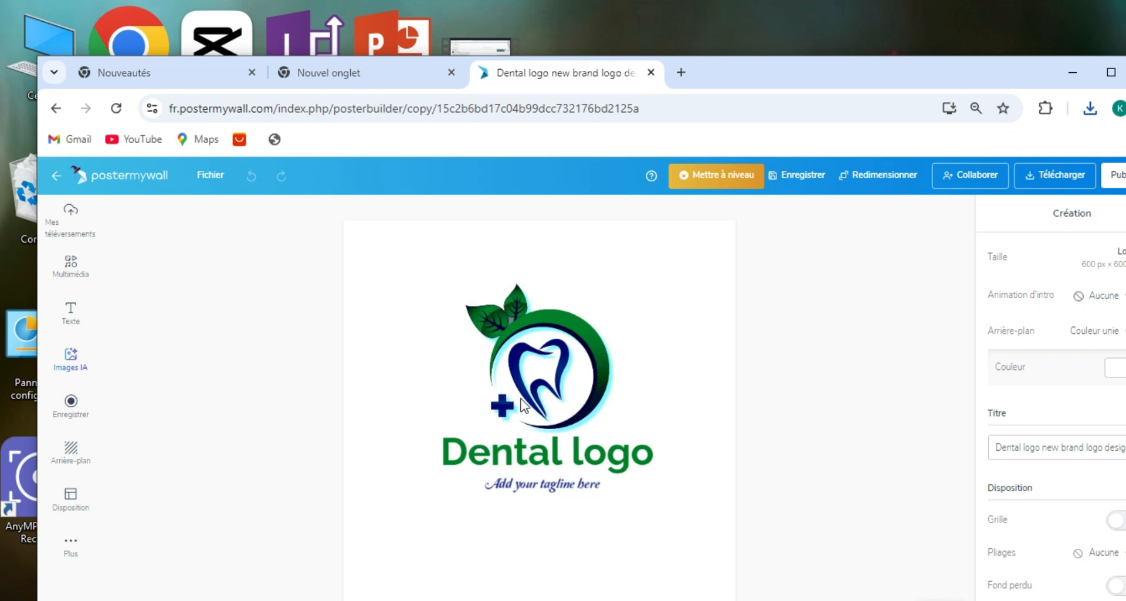
double_click(490, 455)
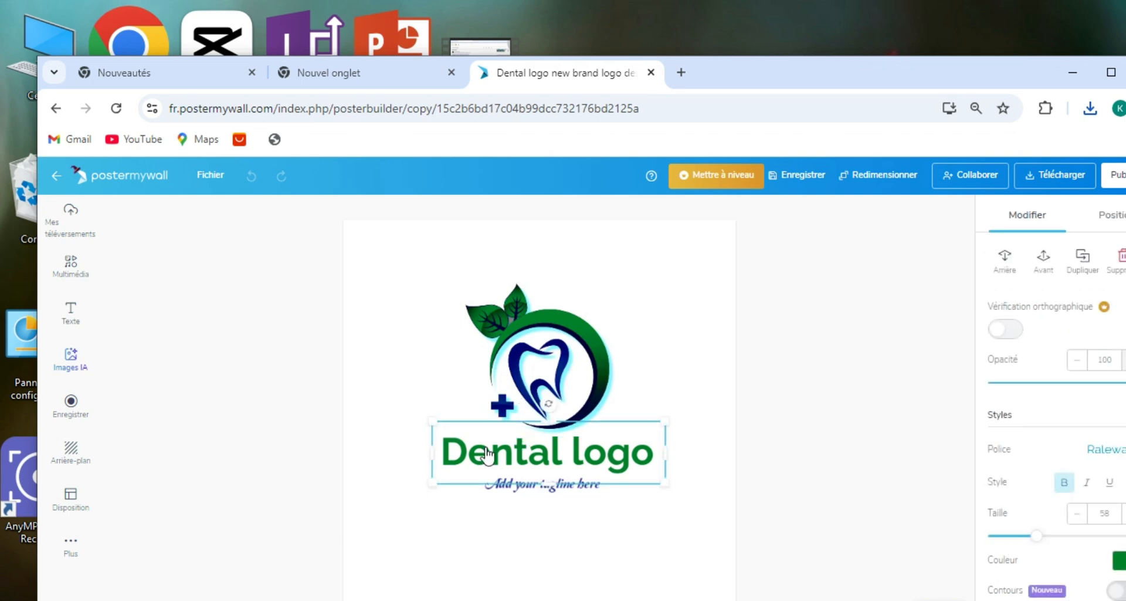
click(566, 457)
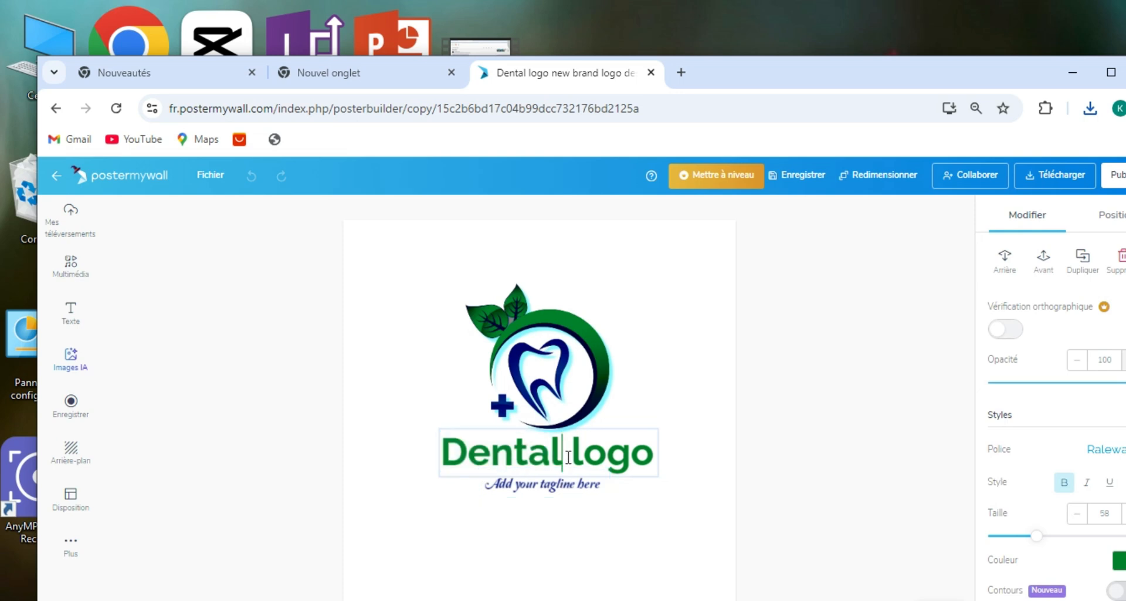
- Try teal, purple and olive shades for the tooth emblem's custom shadow, ending on 778C43
click(608, 359)
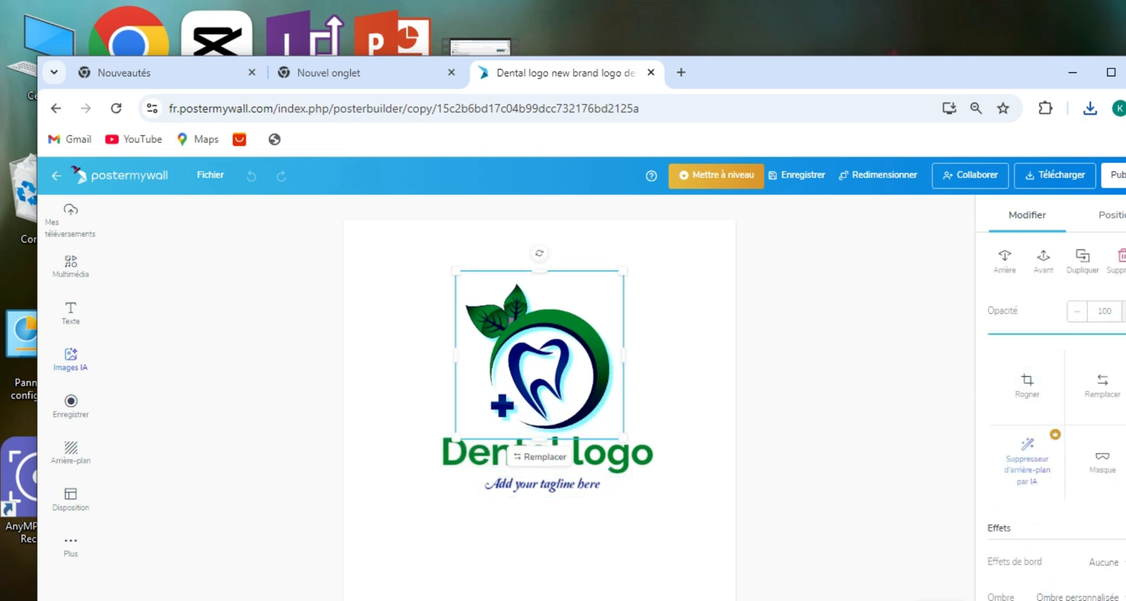
scroll(1050, 382, down, 4)
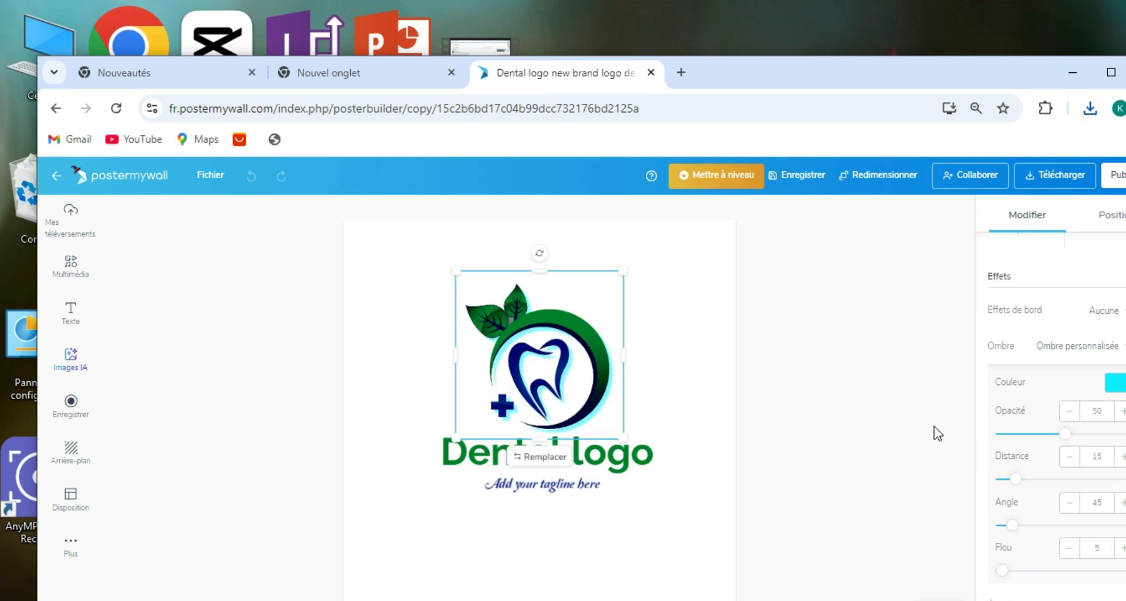
click(1118, 387)
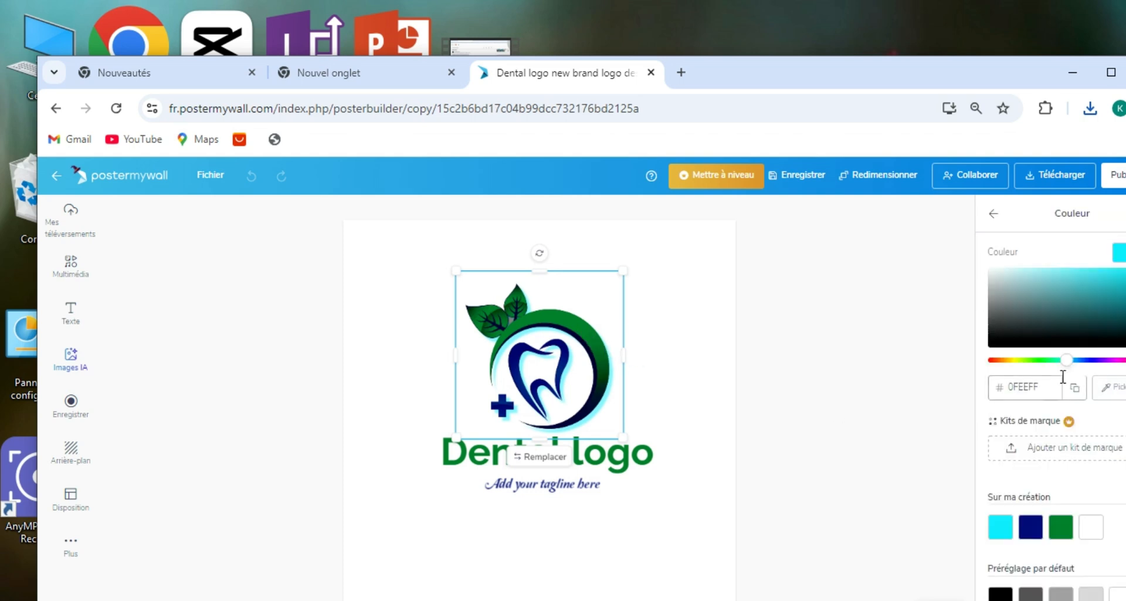
click(1036, 286)
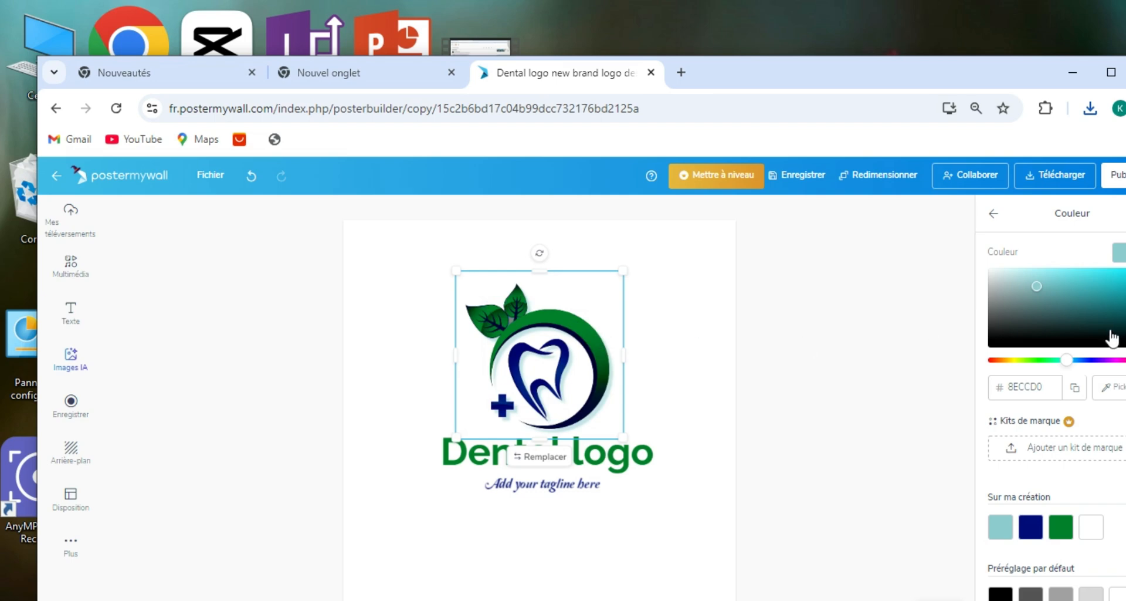
drag(1079, 341, 1068, 314)
click(1094, 360)
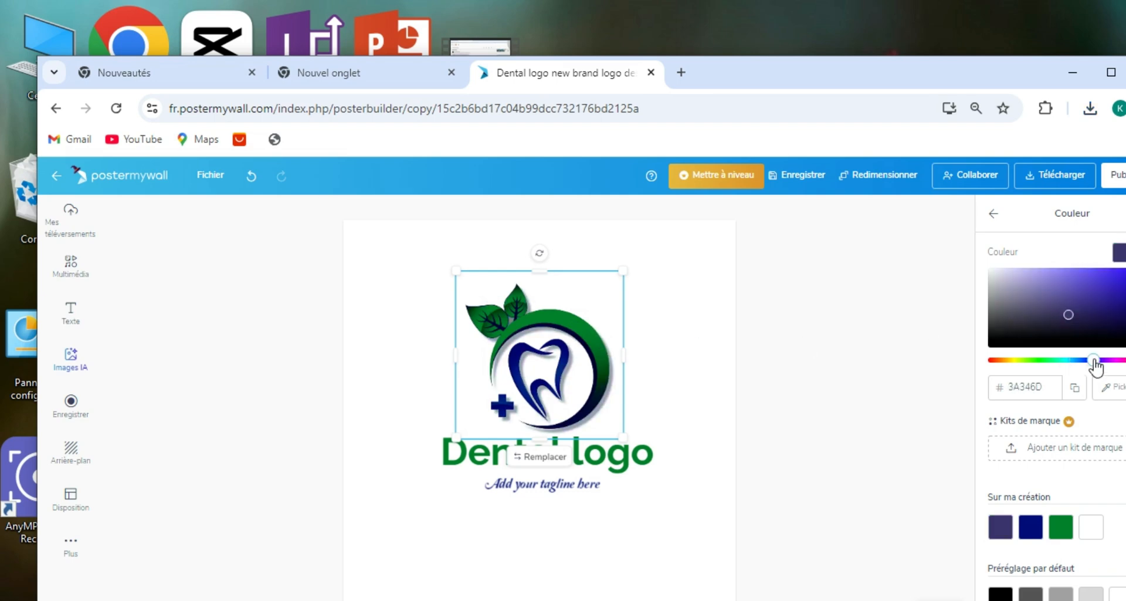
click(1104, 317)
click(1069, 305)
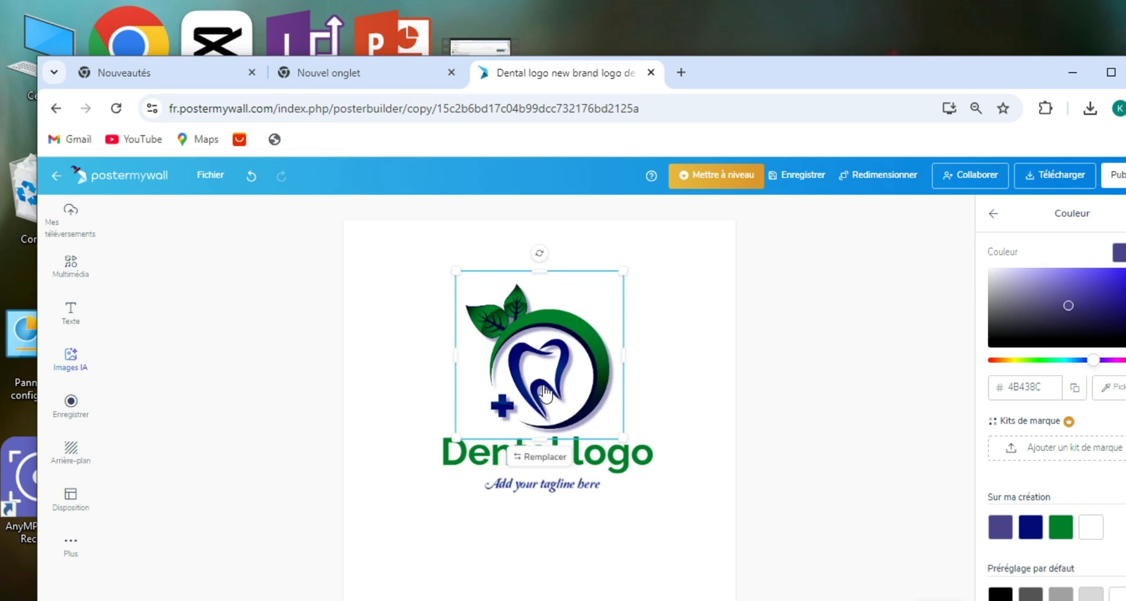
click(1059, 360)
click(1022, 360)
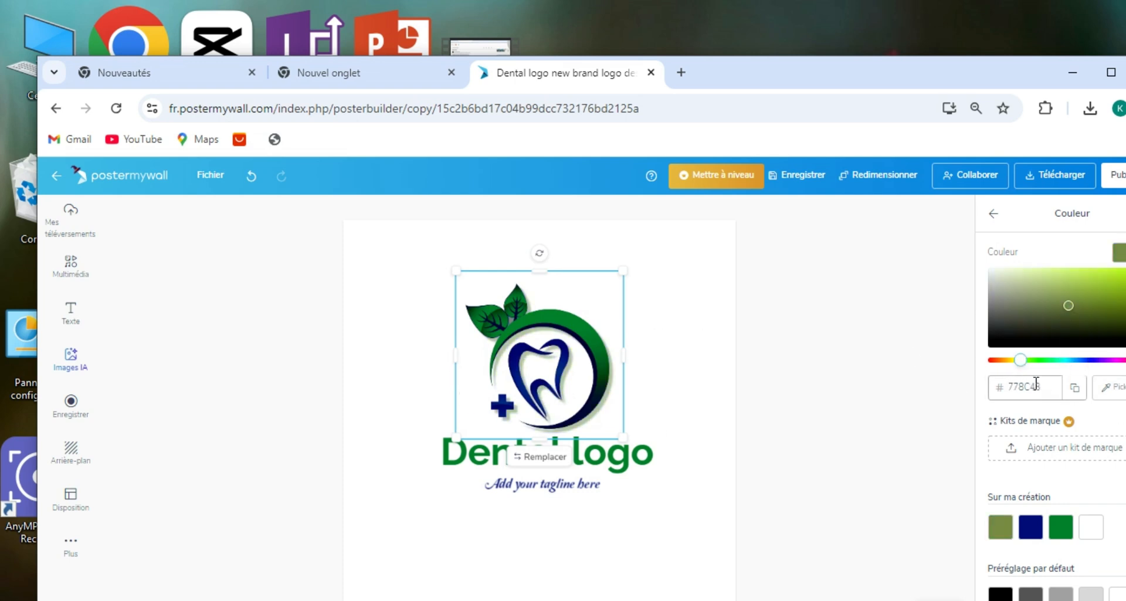
- Try black 000000 for the emblem's shadow and settle on green 00802B
drag(1047, 386, 1010, 375)
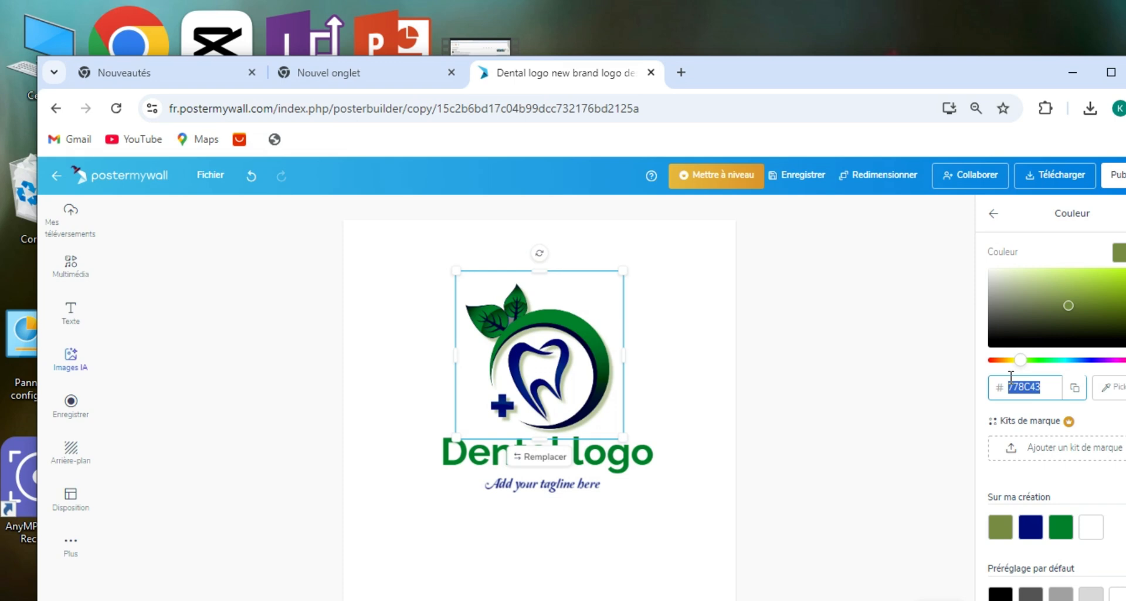
text(000000)
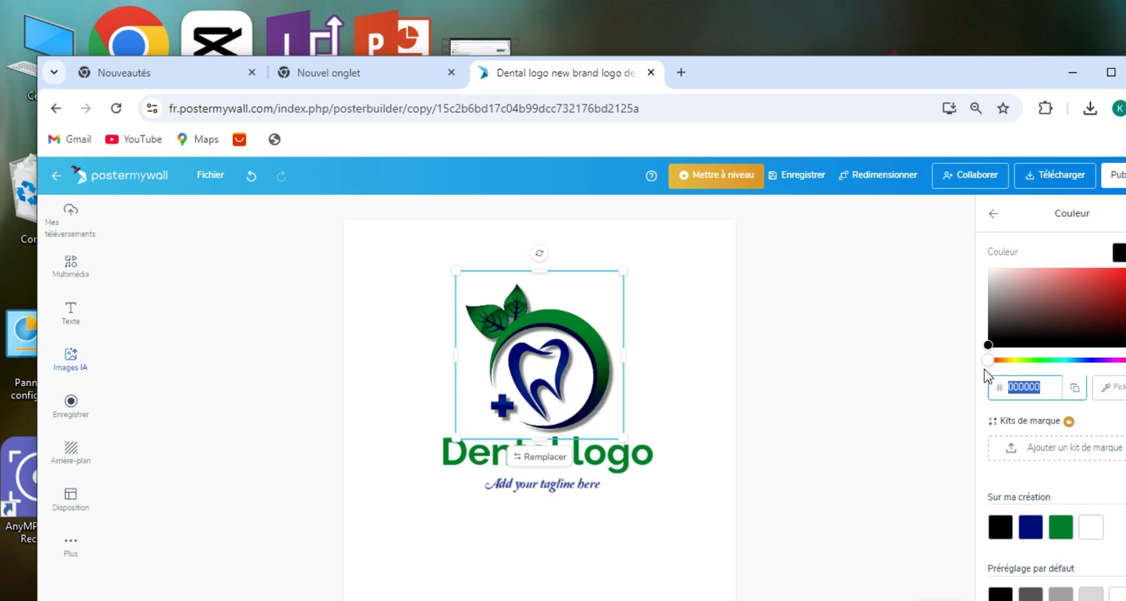
text(00802B)
key(Return)
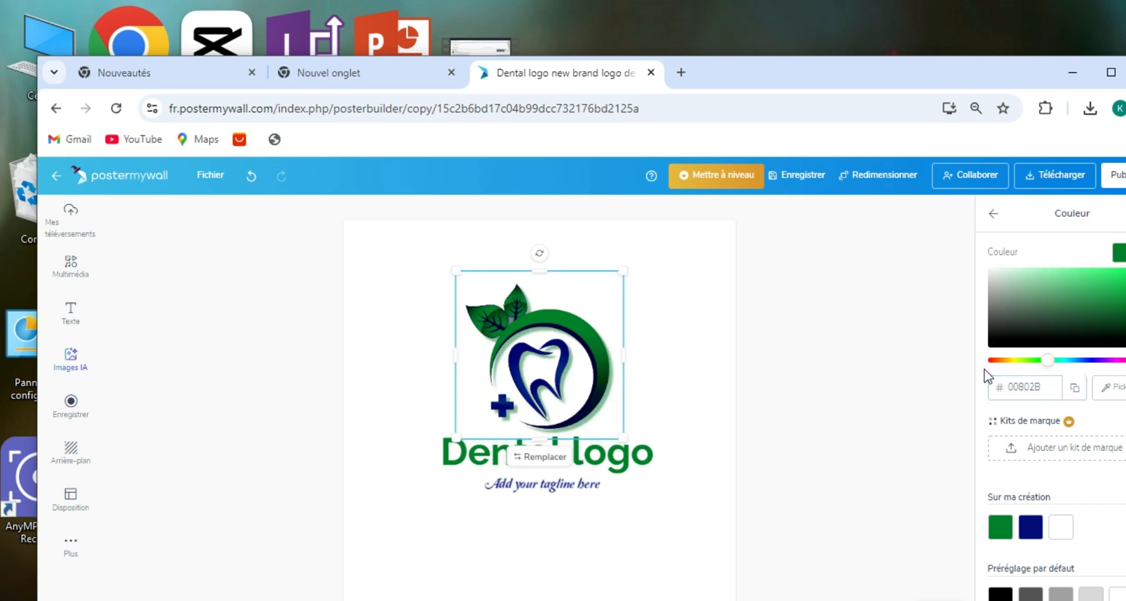
right_click(572, 378)
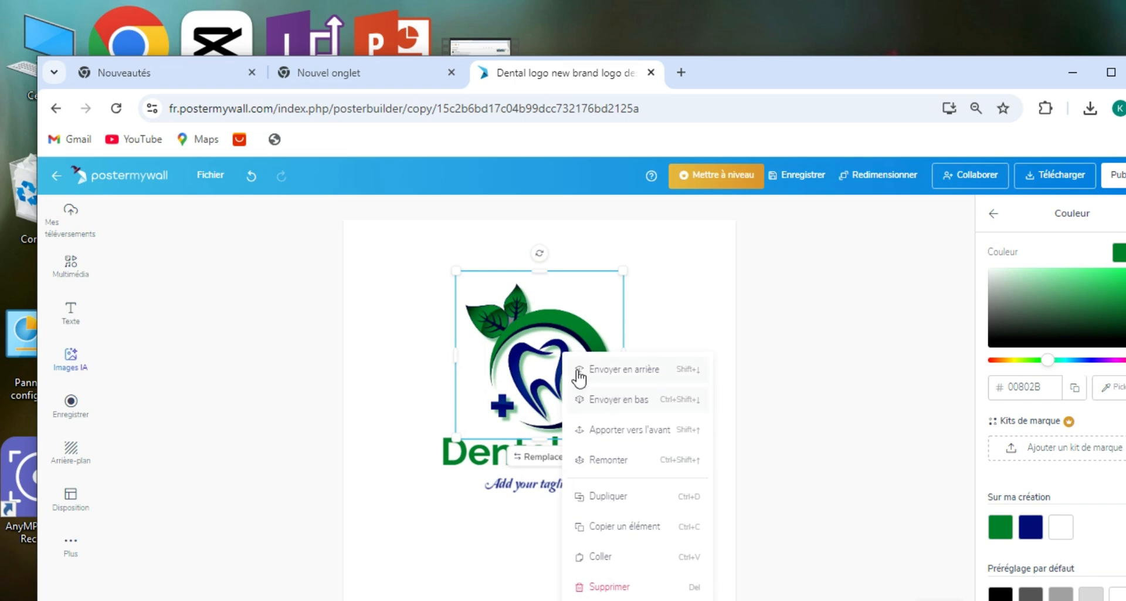
click(688, 304)
- Recolour the "Dental logo" title dark red 801200 and the tagline below it brown 784B00
click(592, 465)
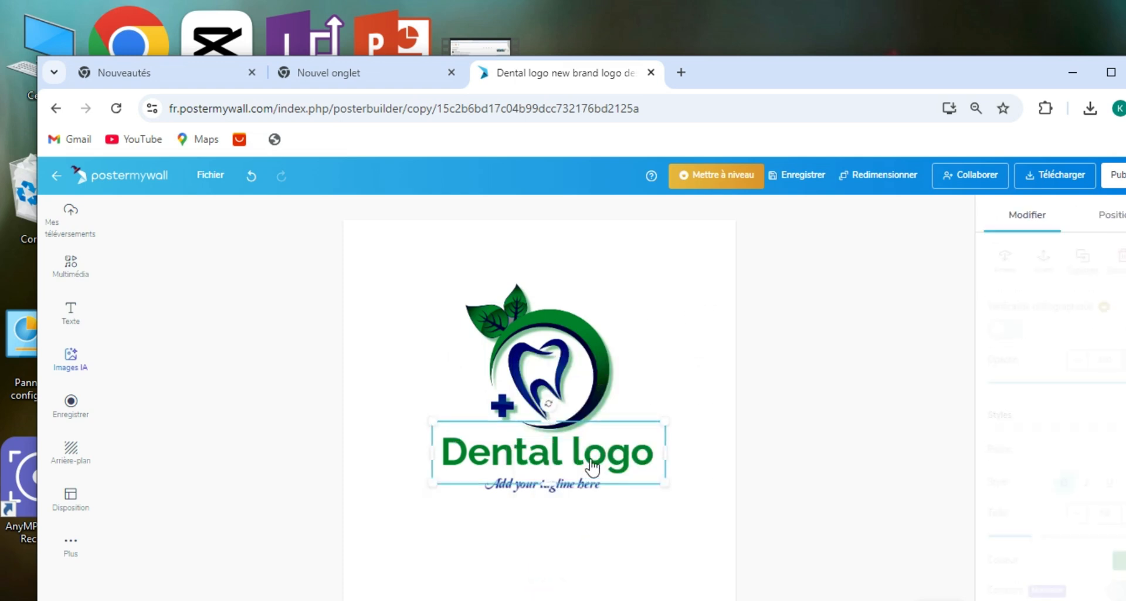
click(1118, 560)
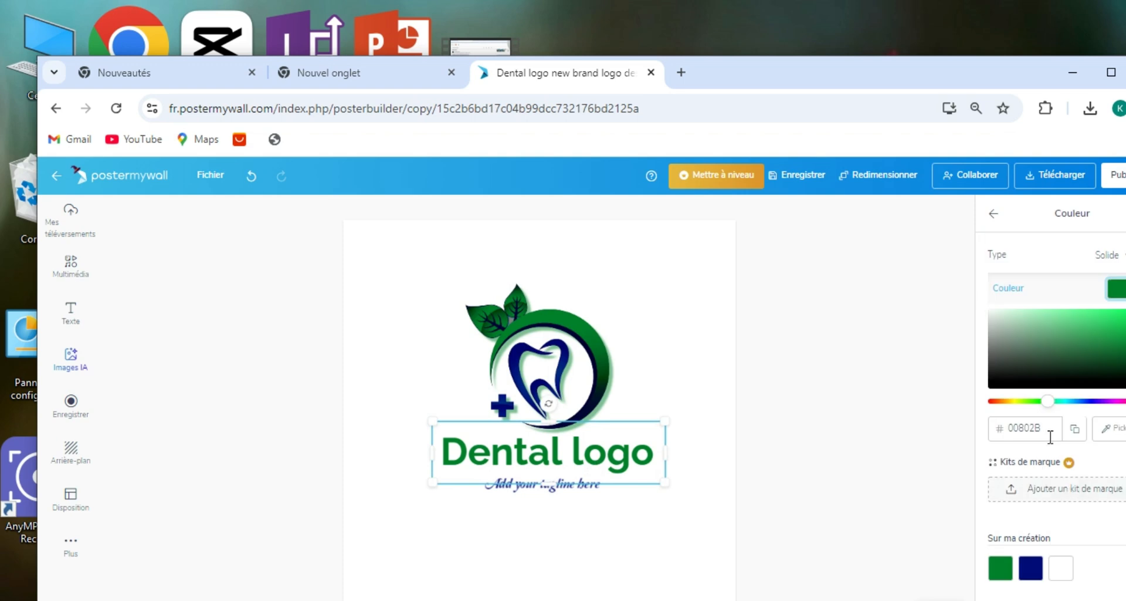
click(992, 402)
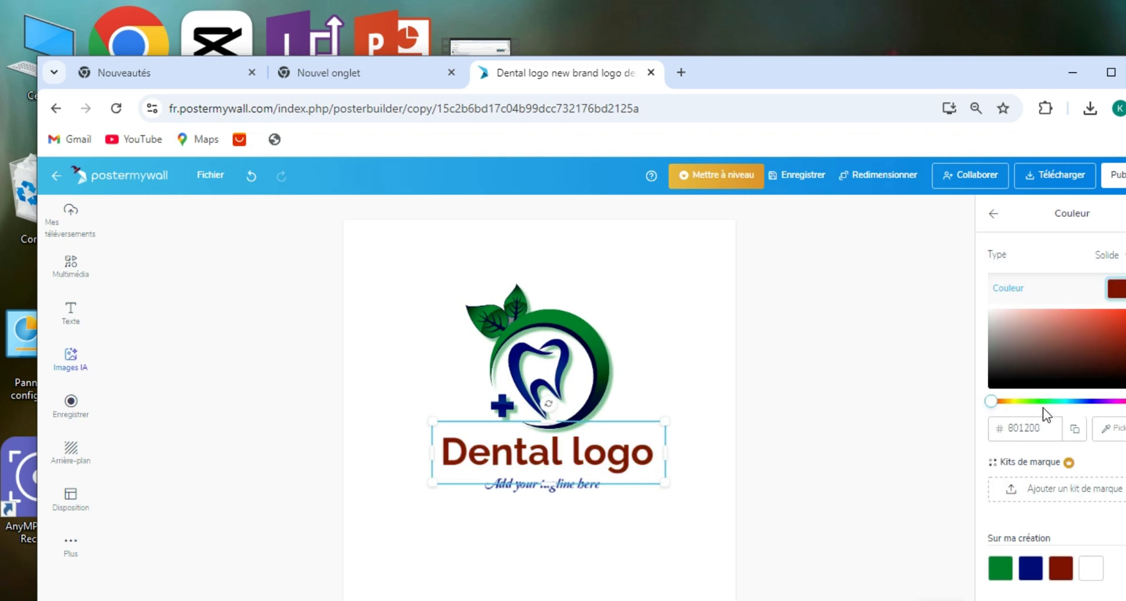
click(568, 489)
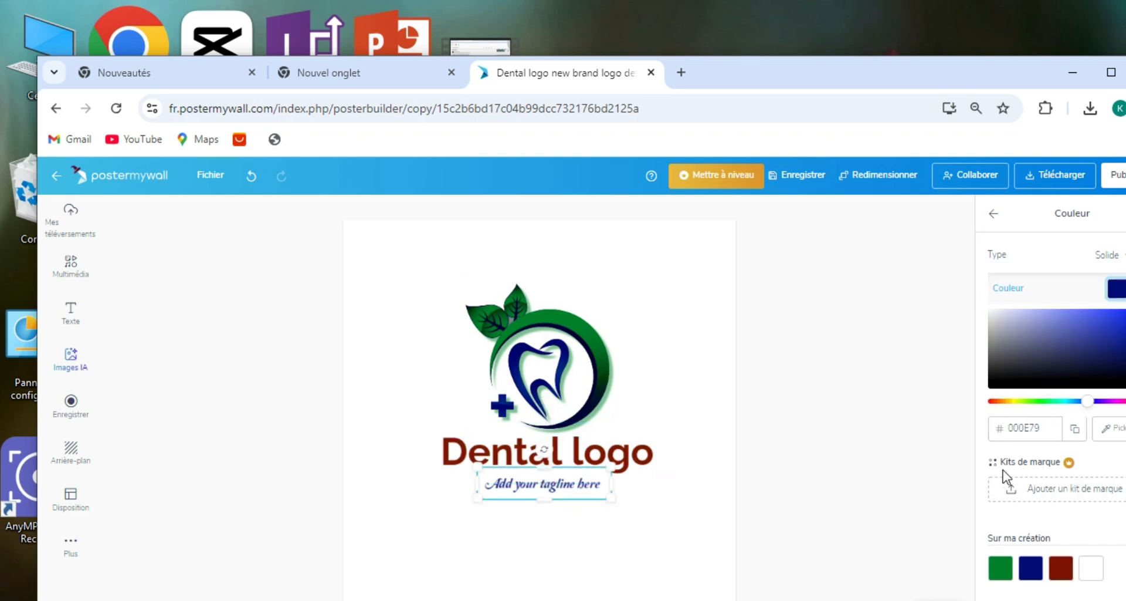
click(1003, 402)
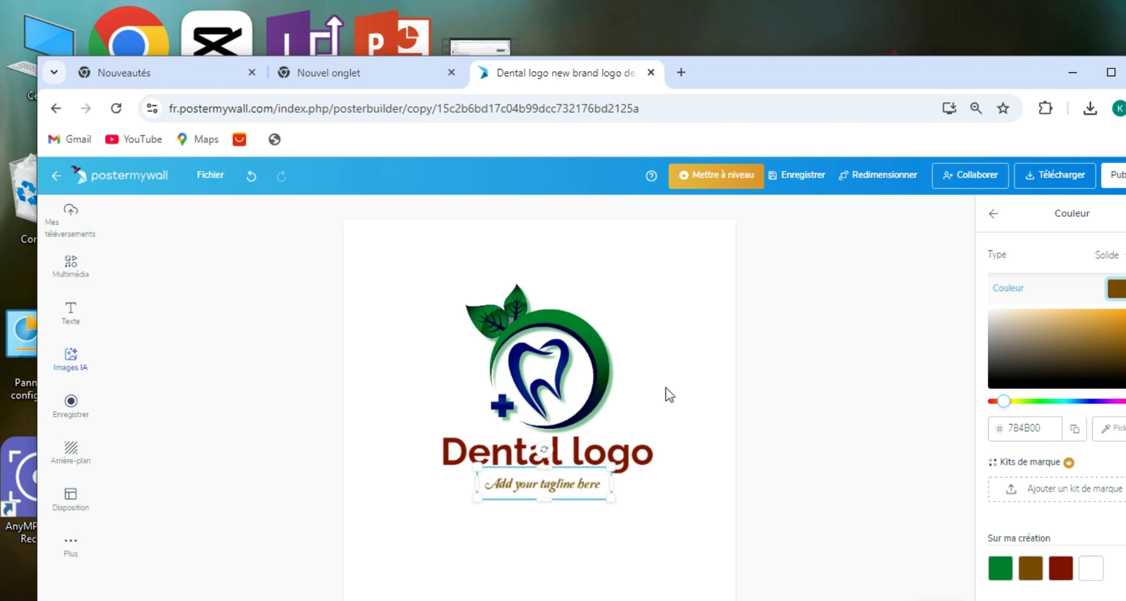
- Download the dental logo as a free basic-quality image and dismiss the upgrade offer
click(1037, 175)
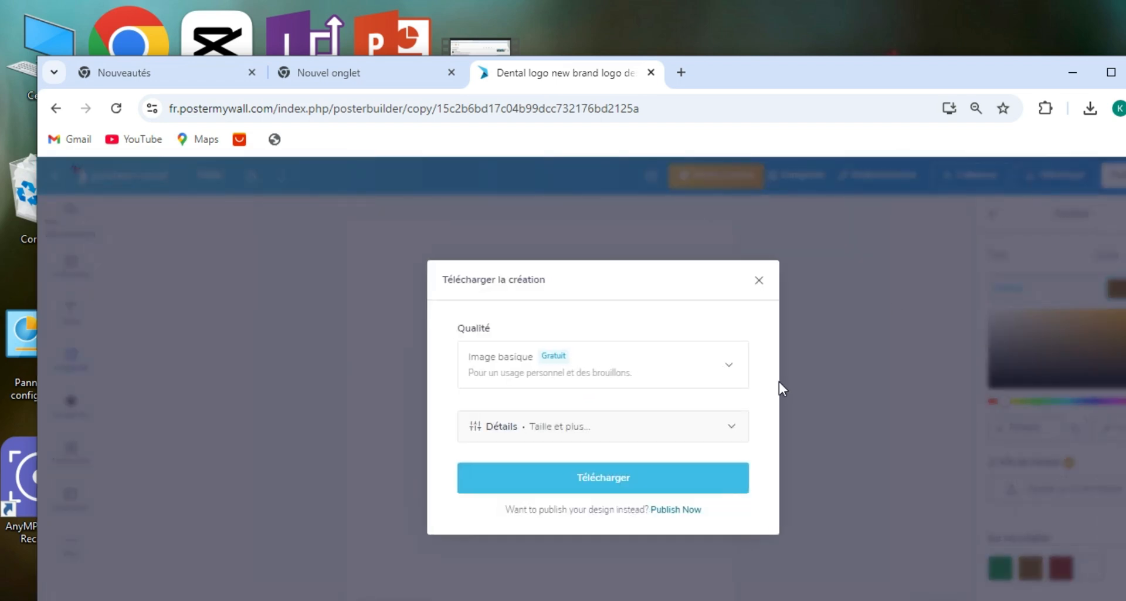
click(625, 485)
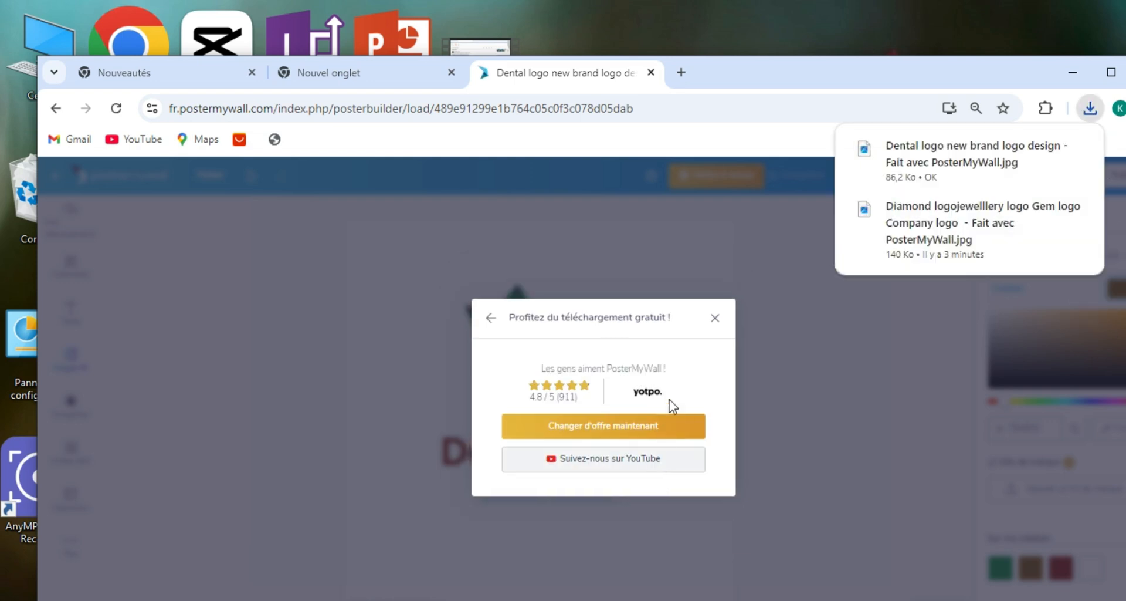
click(716, 319)
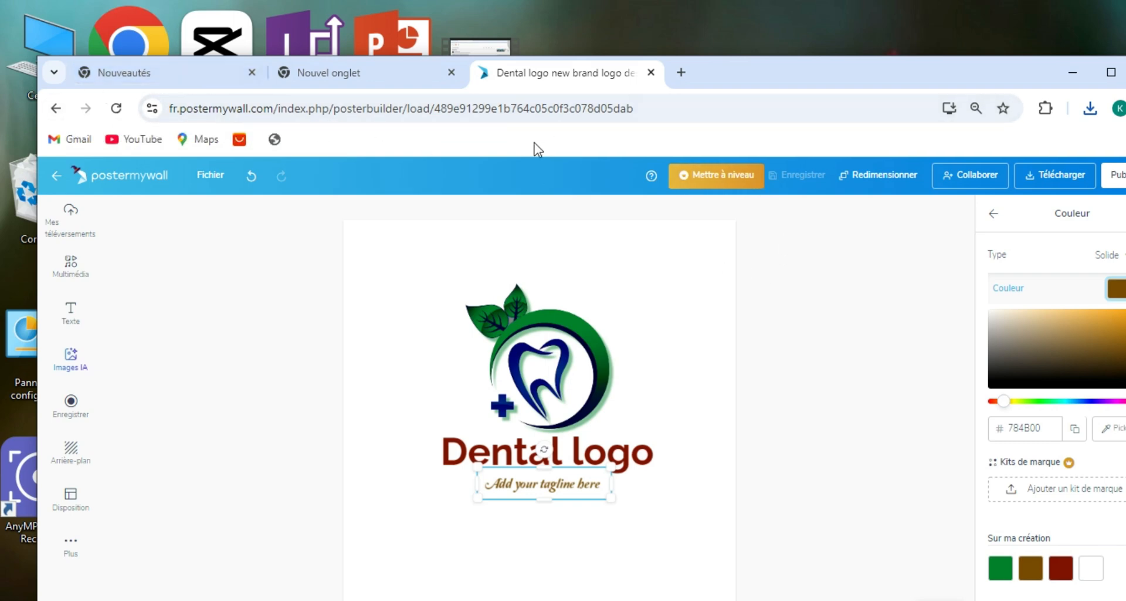
- Start a new creation from the template gallery, search for "couverture face" and choose the "Couverture Facebook" size
click(202, 176)
click(216, 212)
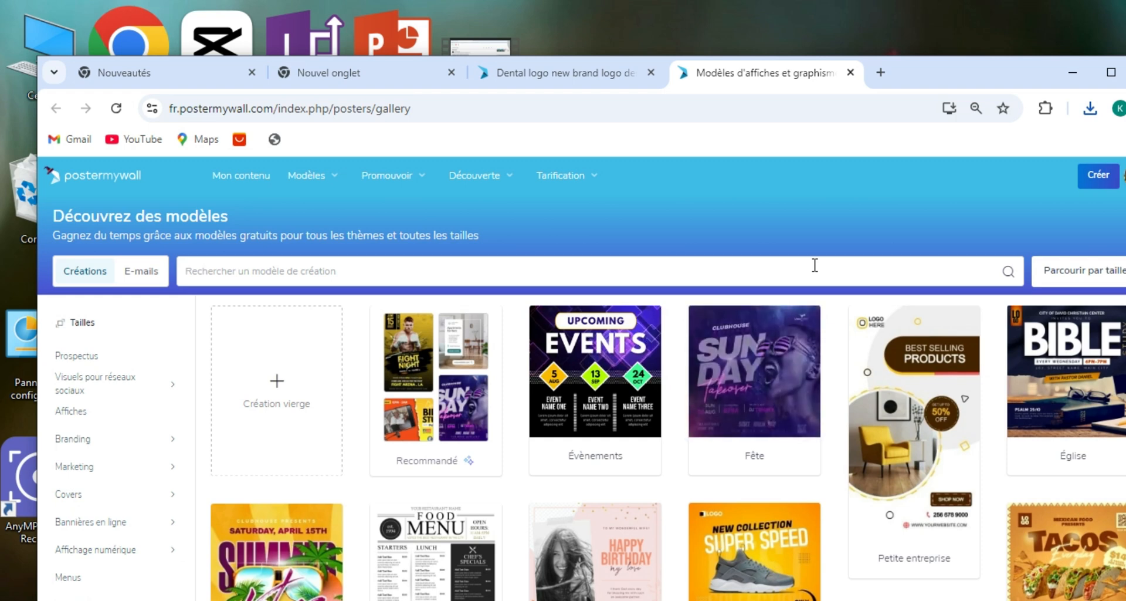
text(co)
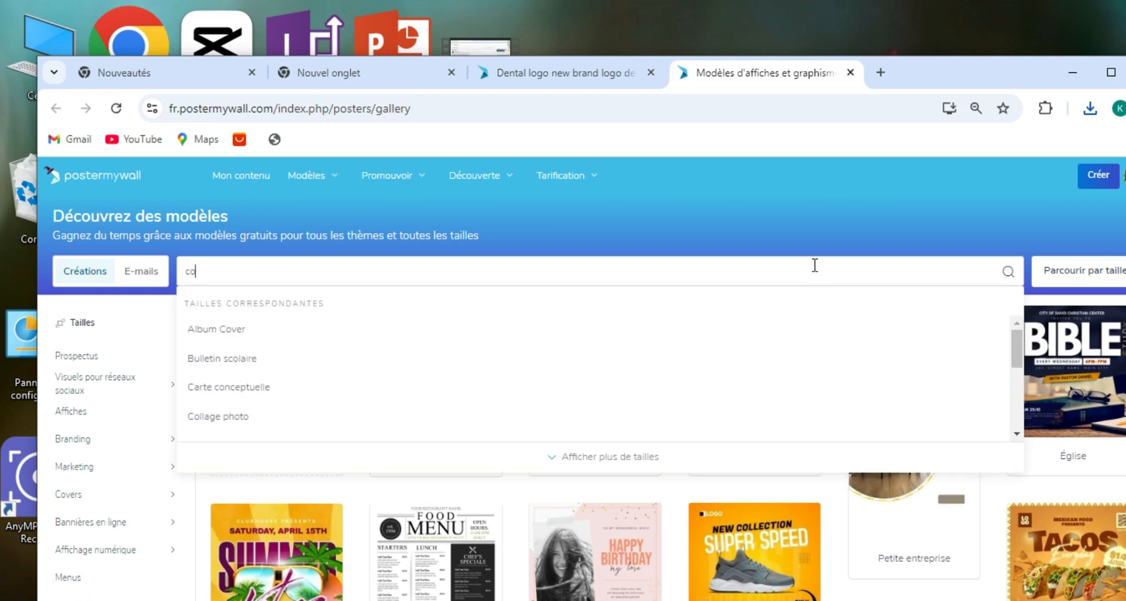
text(uverture)
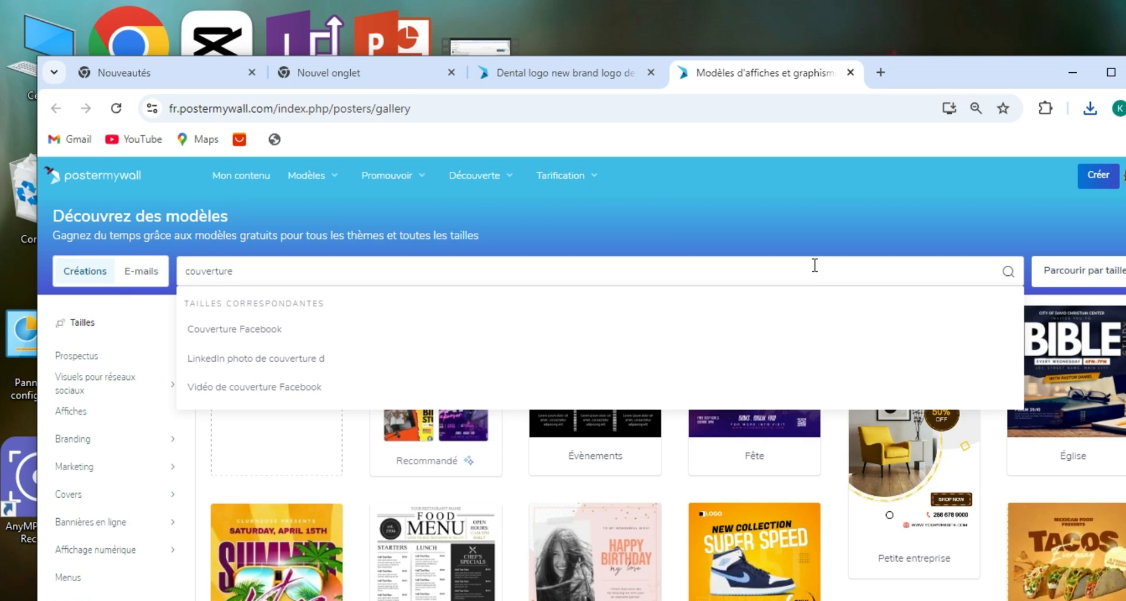
text( fac)
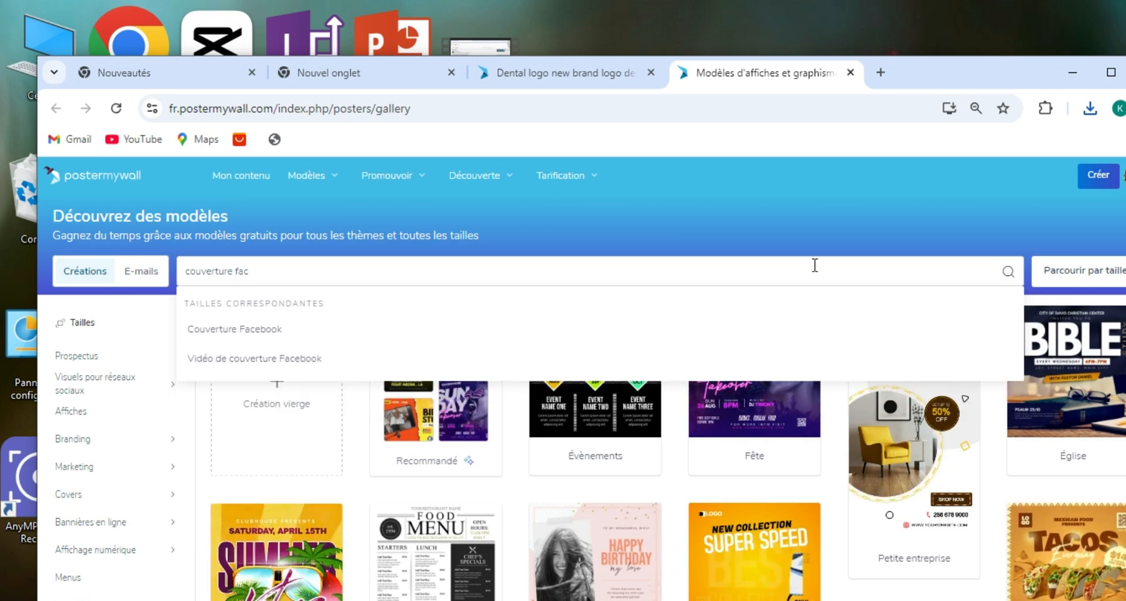
text(e)
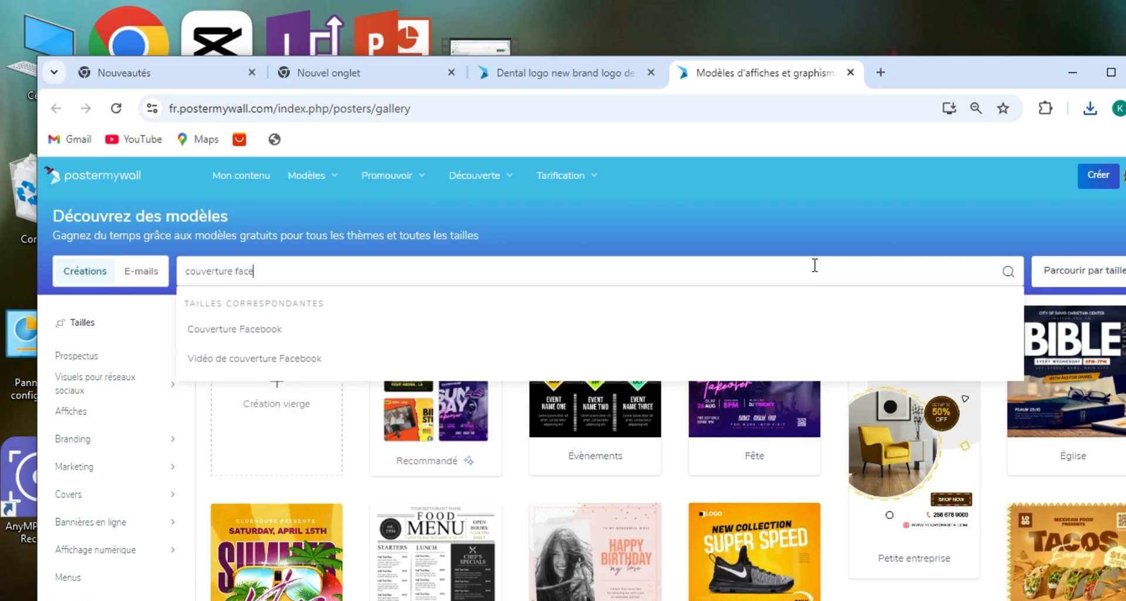
click(217, 331)
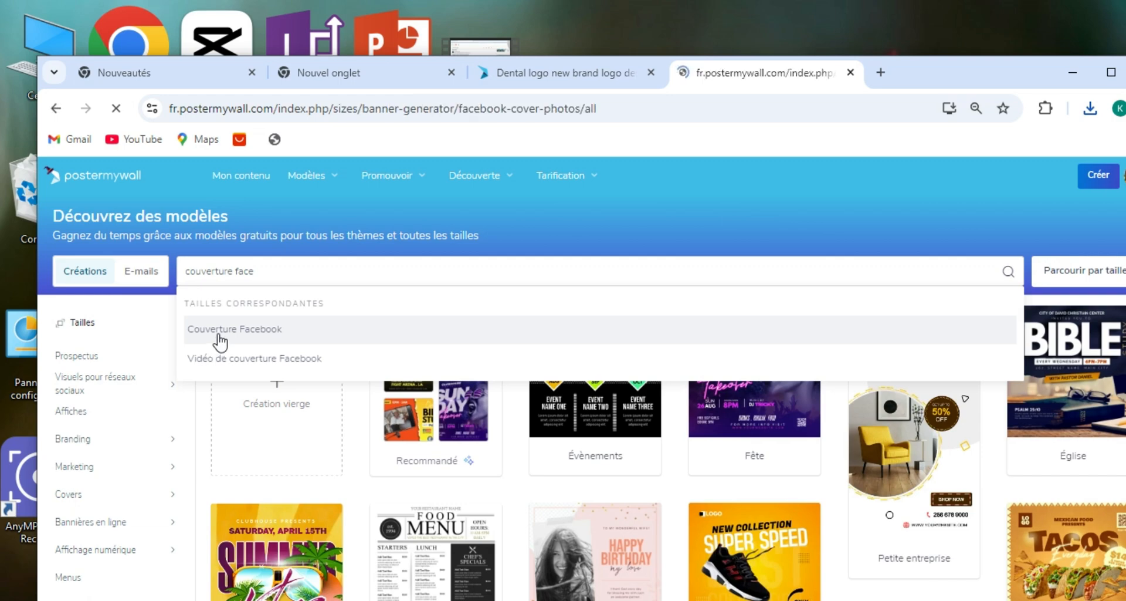
- Browse the Facebook cover templates and preview the orange "Let's Work Together & Build Business" design
scroll(951, 587, down, 2)
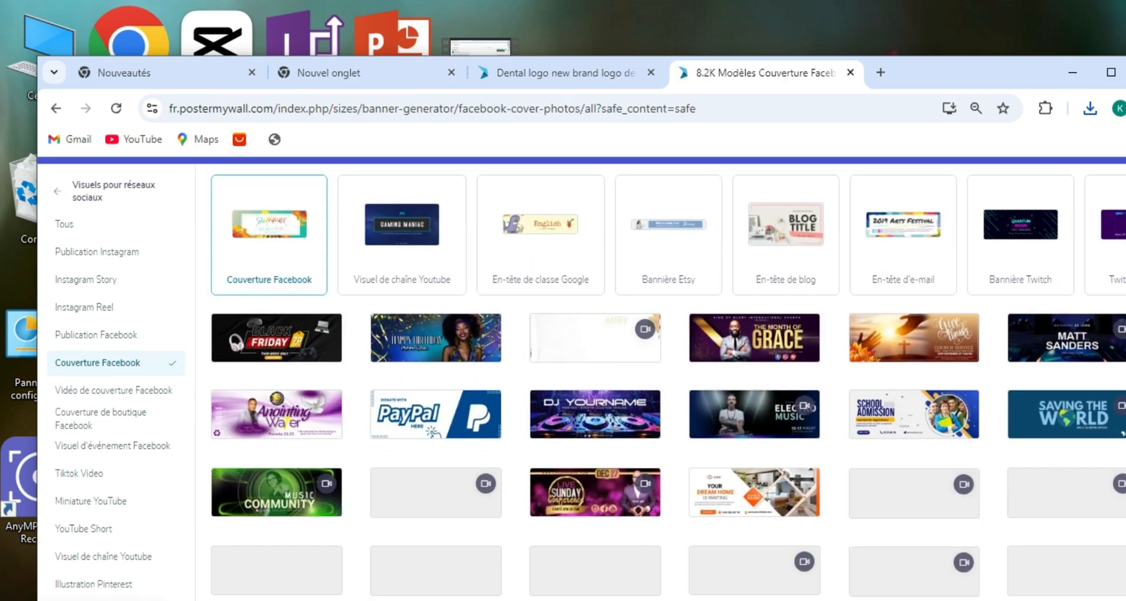
scroll(952, 593, down, 4)
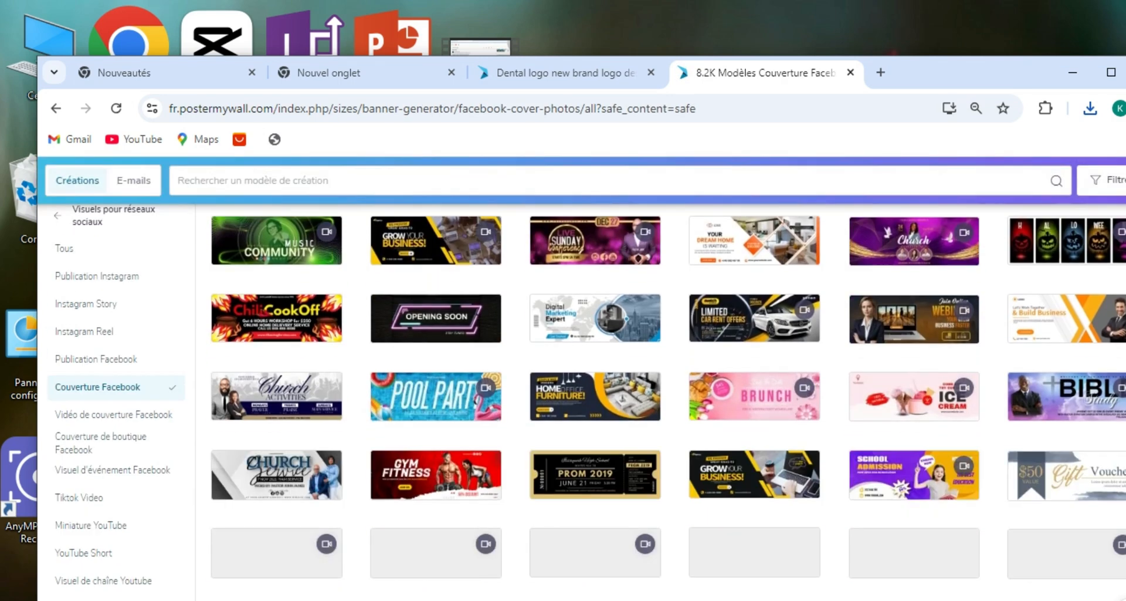
scroll(669, 398, up, 1)
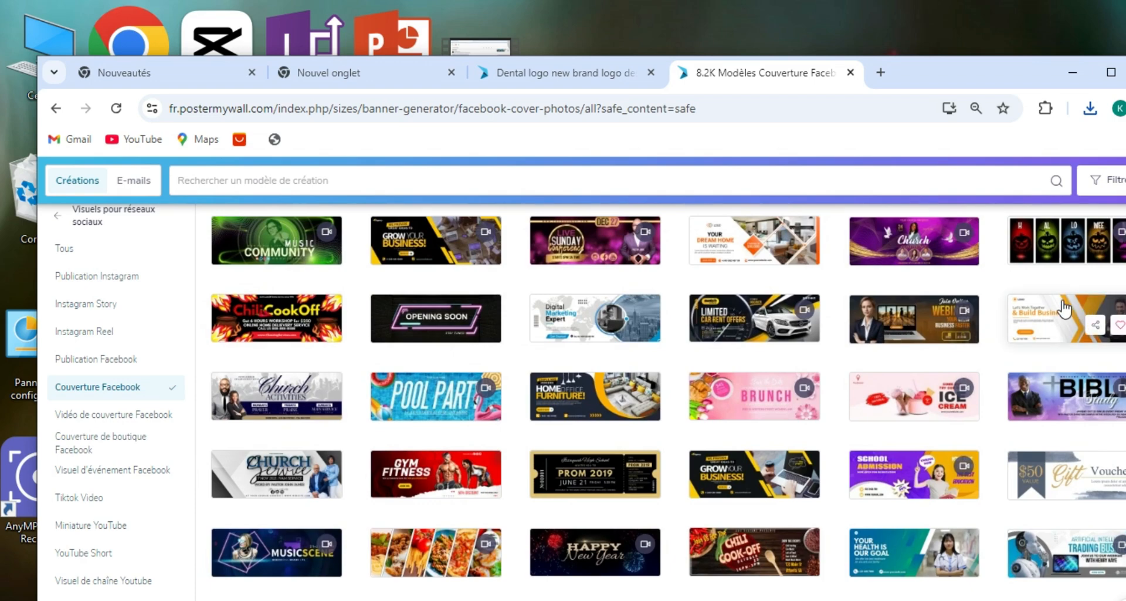
click(1049, 311)
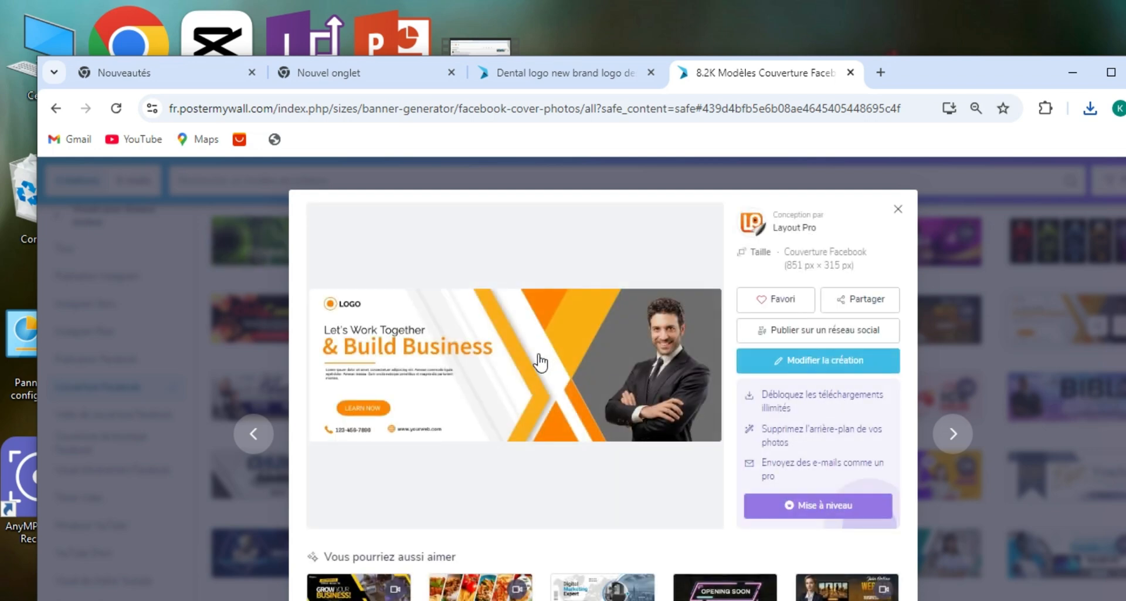
- Open the previewed Facebook cover in the editor and browse the uploaded photos for a replacement of the businessman picture
click(539, 355)
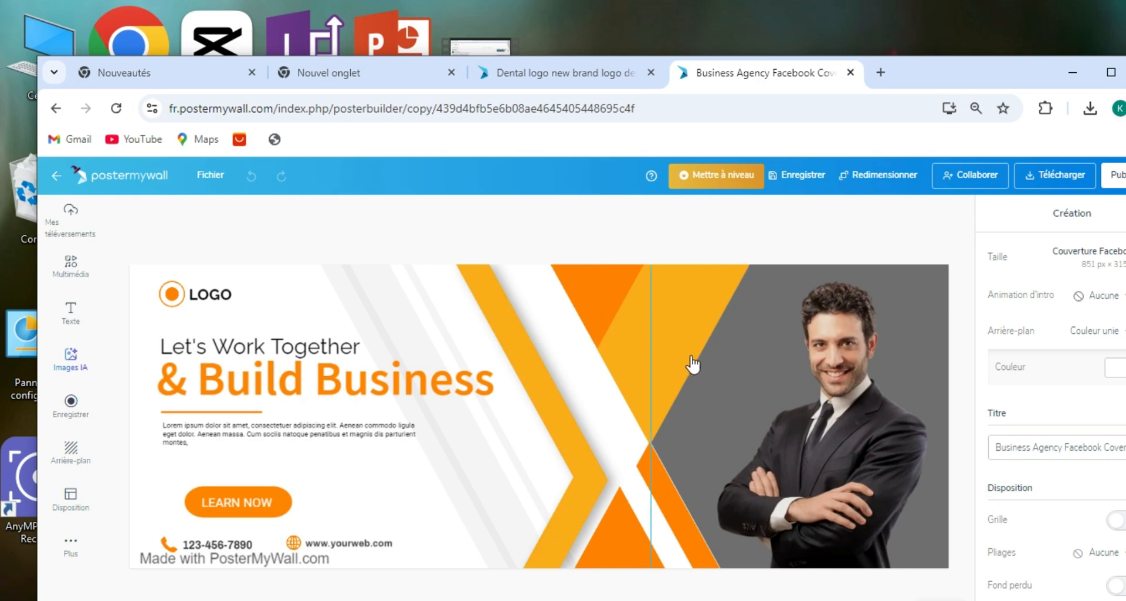
click(832, 435)
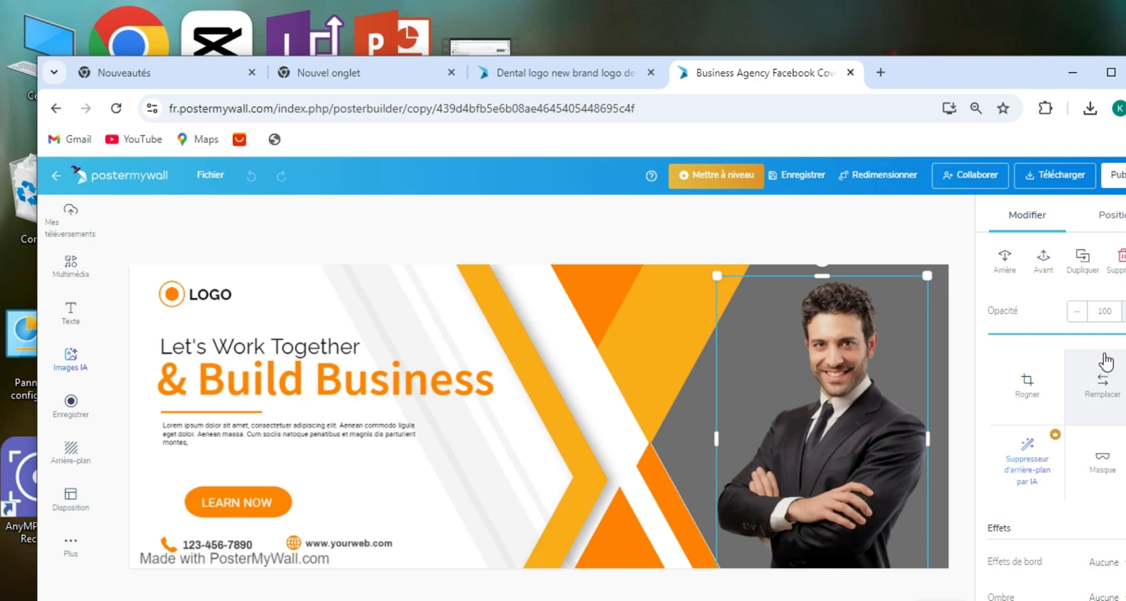
scroll(1108, 359, down, 2)
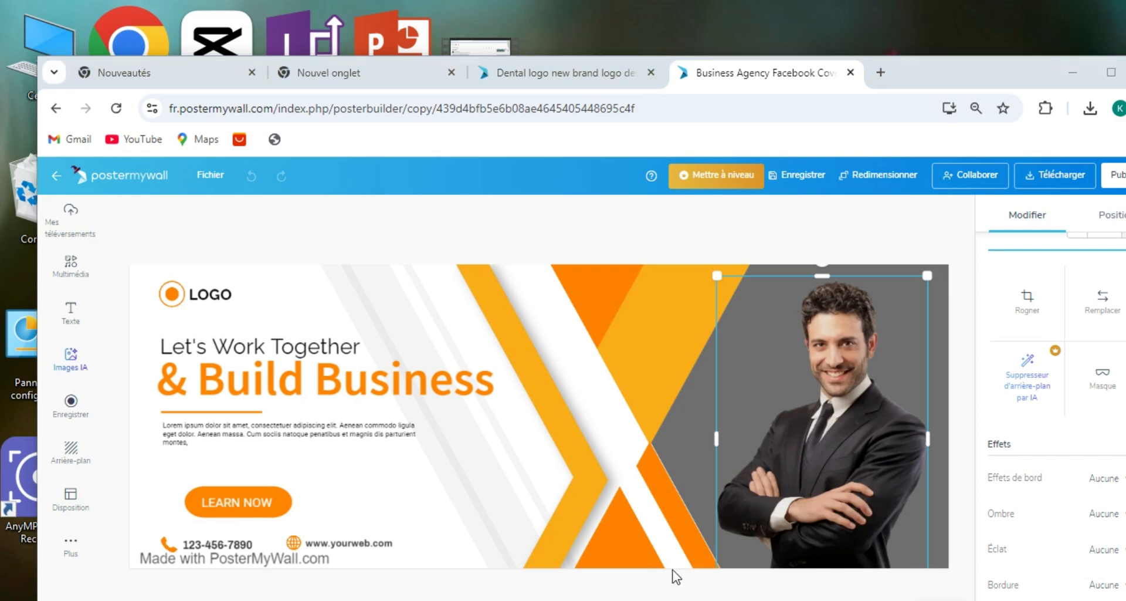
click(802, 462)
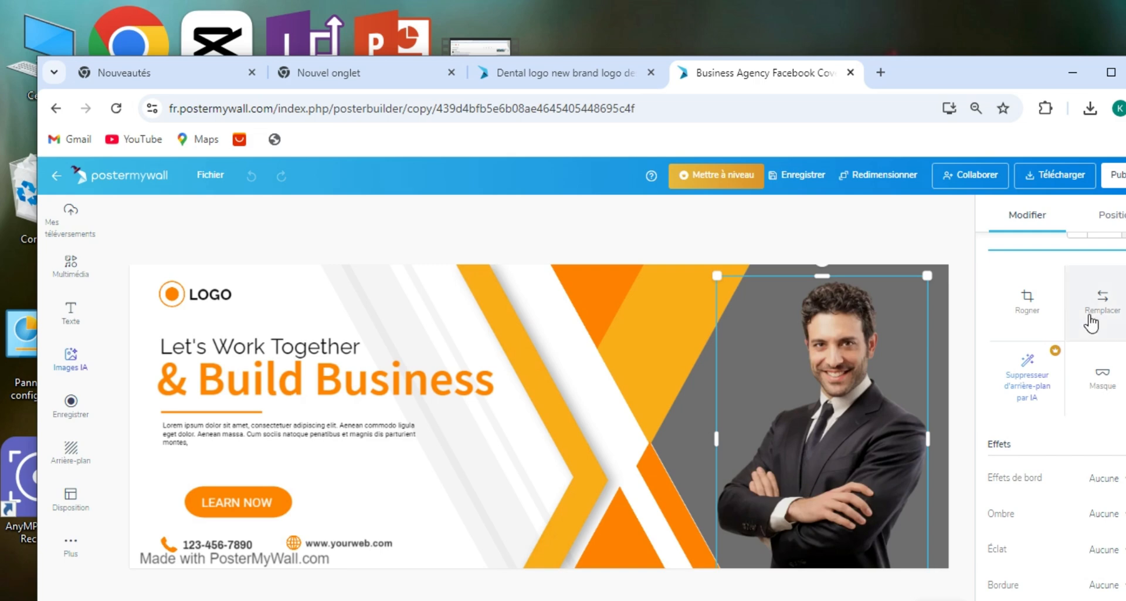
click(1101, 300)
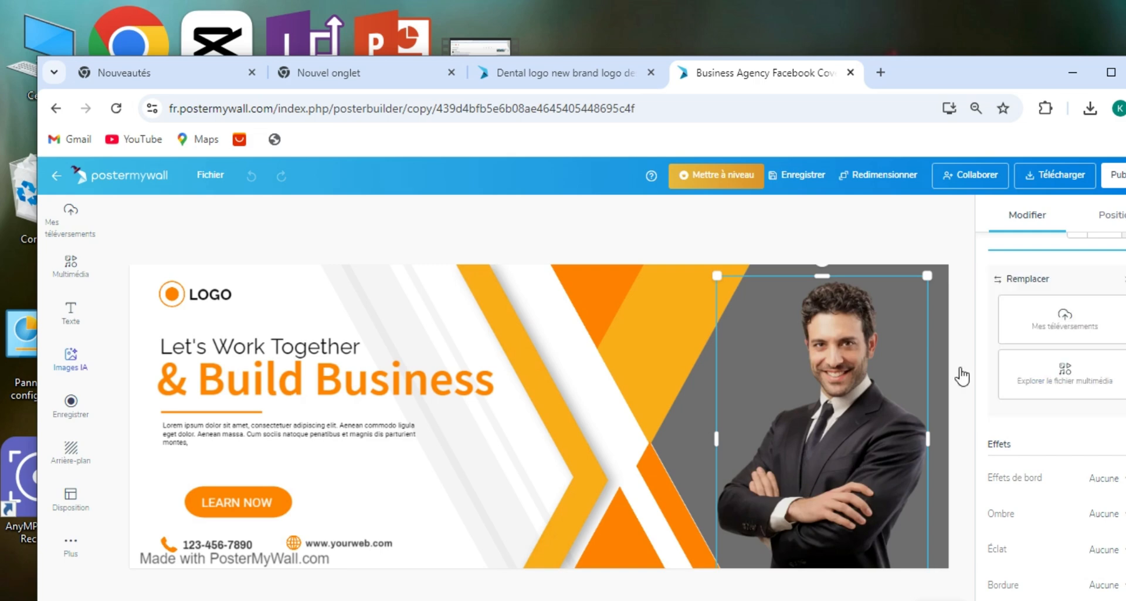
click(1054, 329)
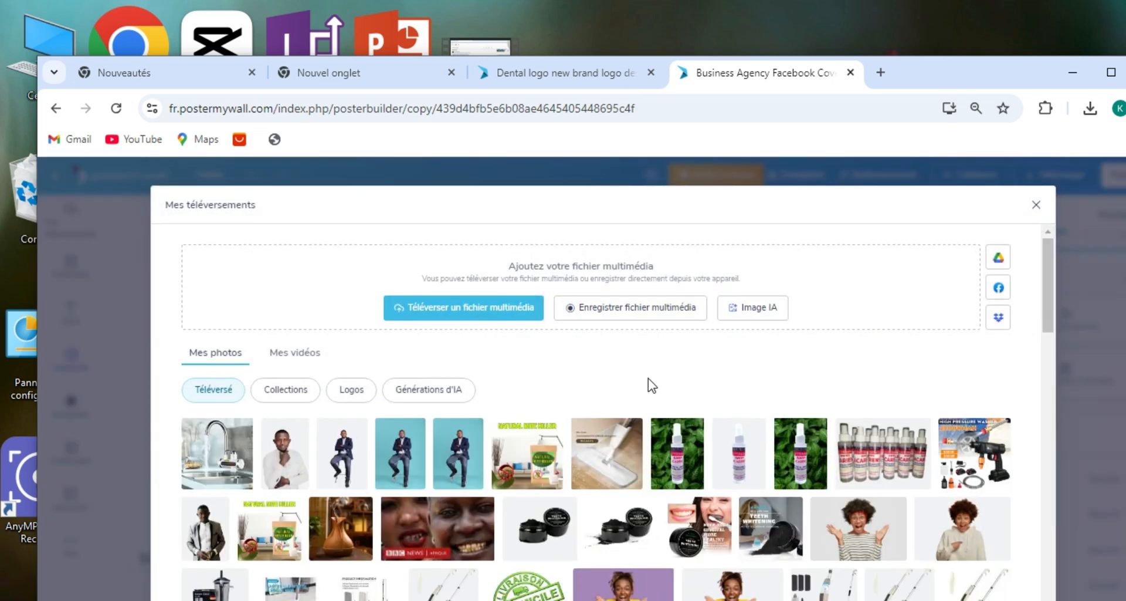
scroll(649, 385, down, 3)
scroll(649, 385, up, 3)
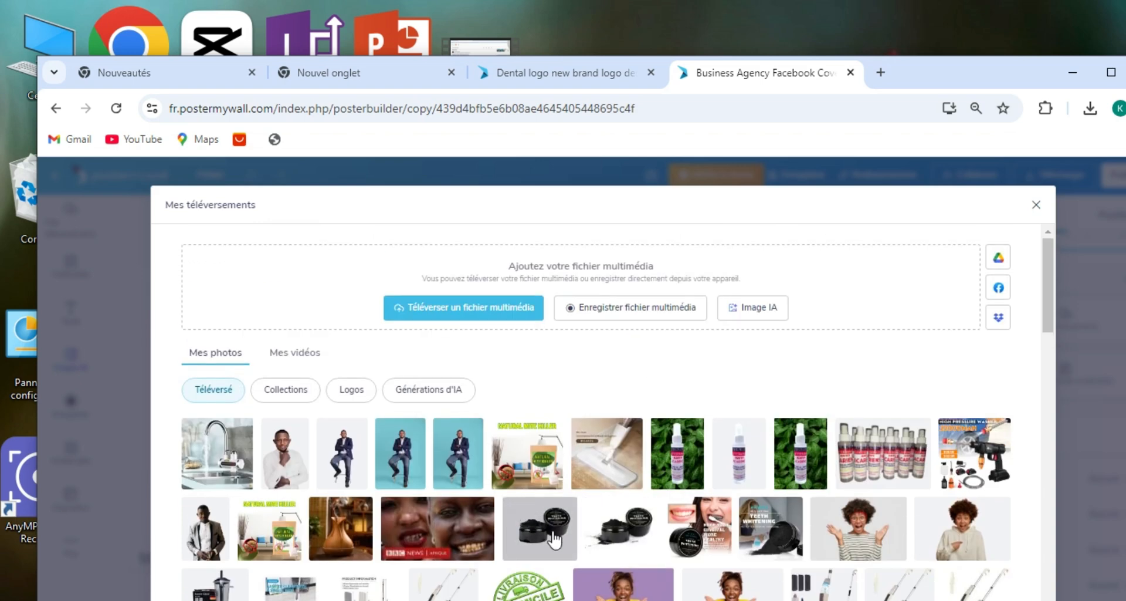
- Replace the businessman with "WhatsApp_Image_2024-08-18_at_20.02.44__1_-removebg-preview (1)" uploaded from the Téléchargements folder, keeping the full image in the crop
click(457, 315)
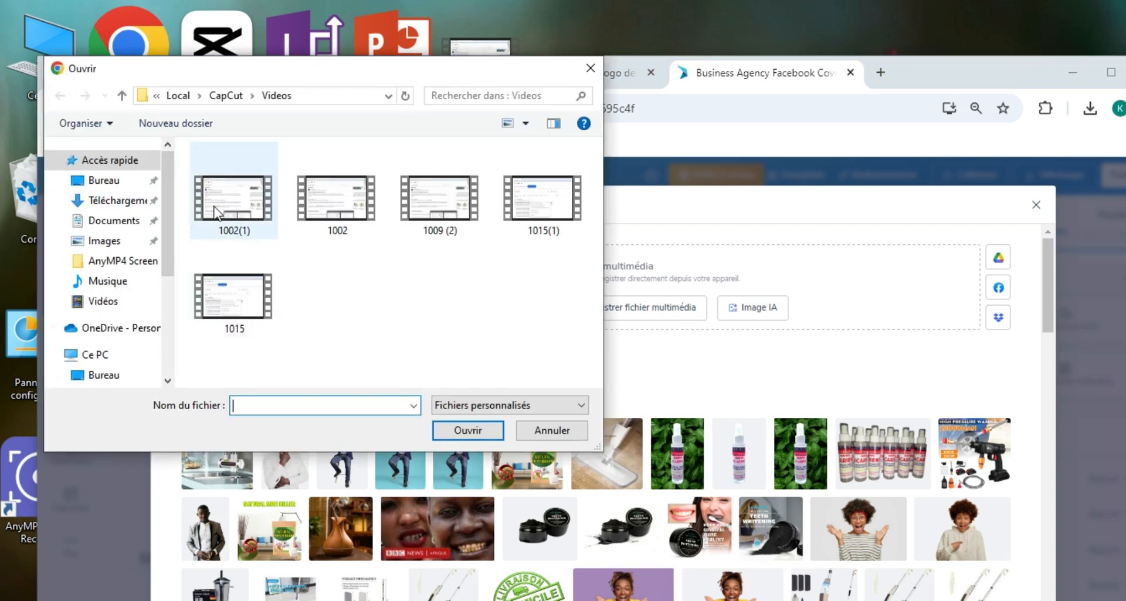
click(105, 202)
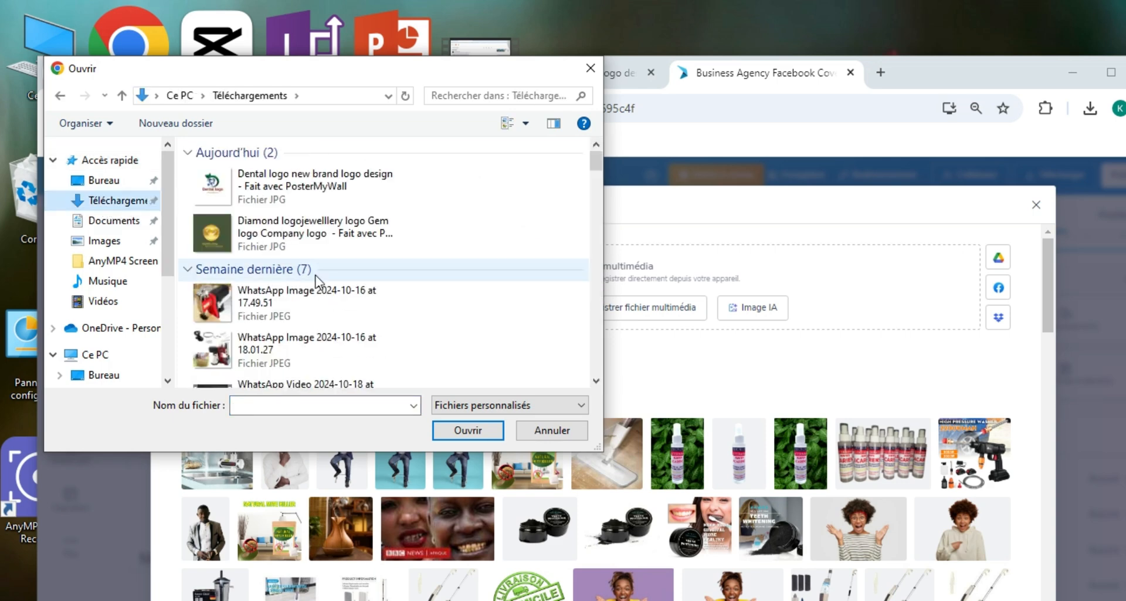
scroll(316, 280, down, 10)
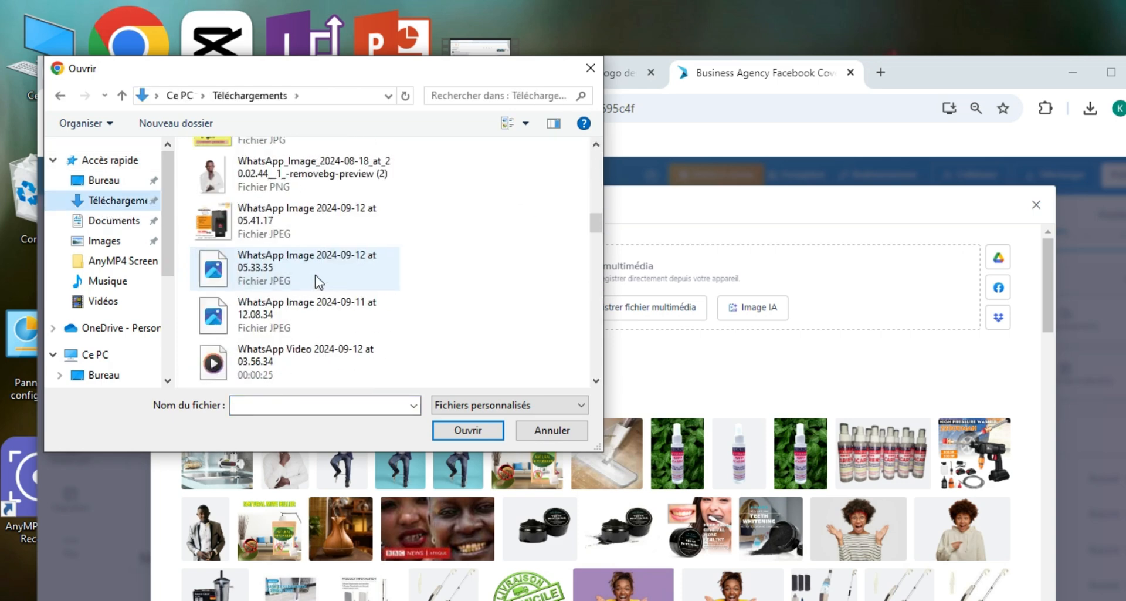
scroll(317, 281, down, 6)
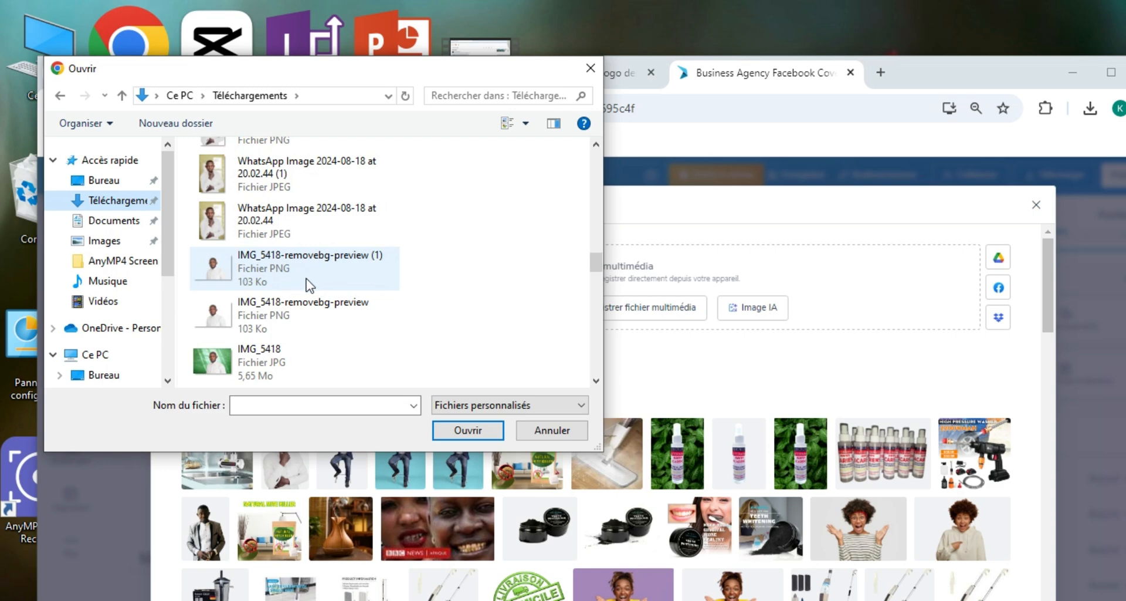
scroll(309, 285, up, 2)
click(213, 216)
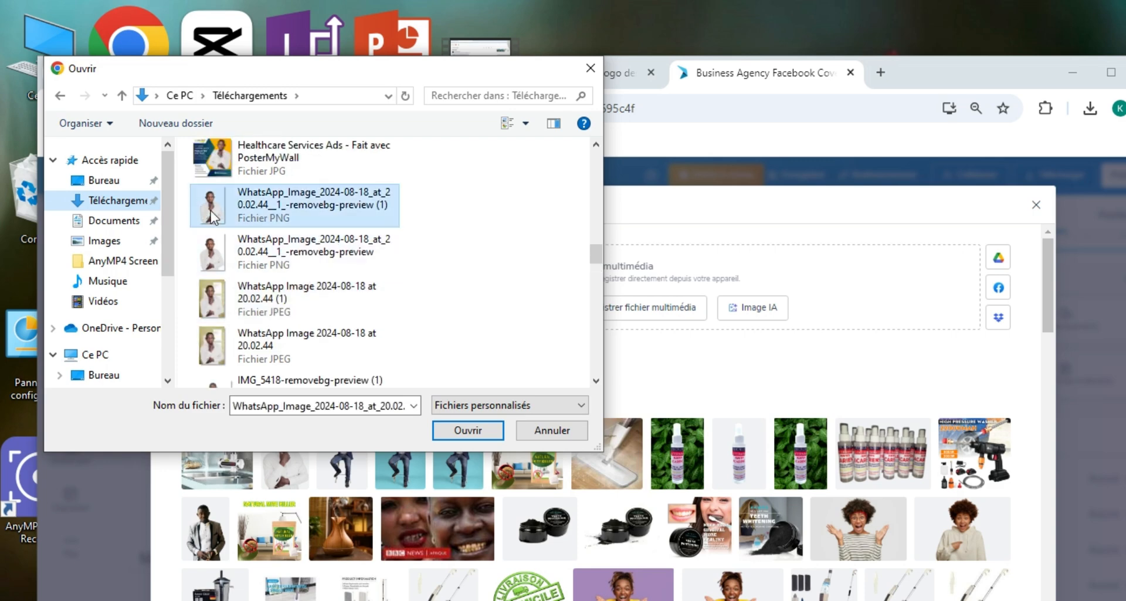
click(461, 433)
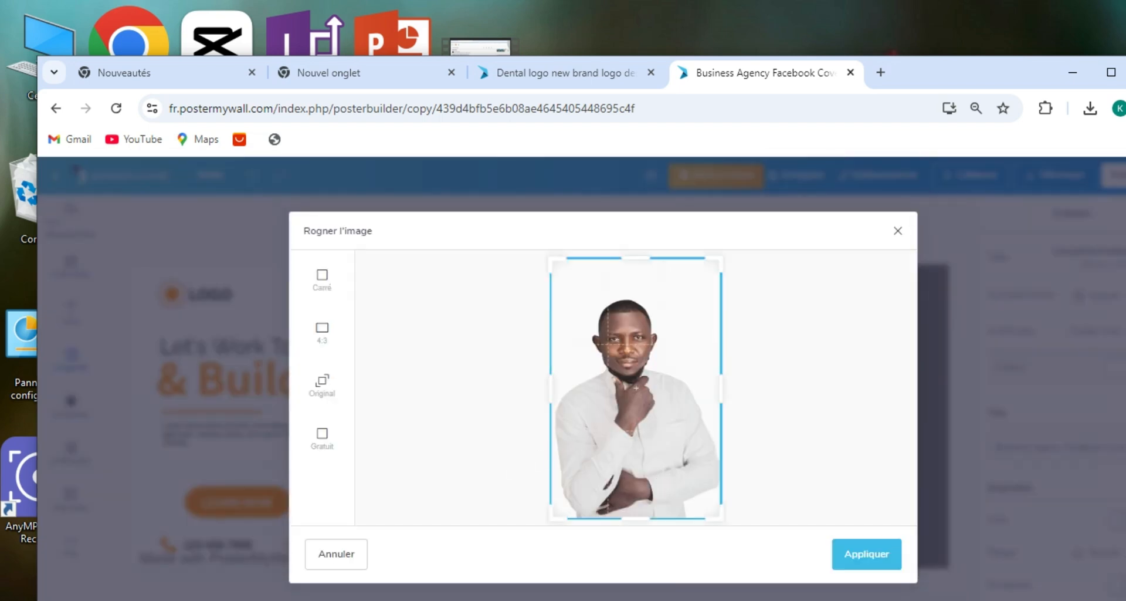
click(874, 556)
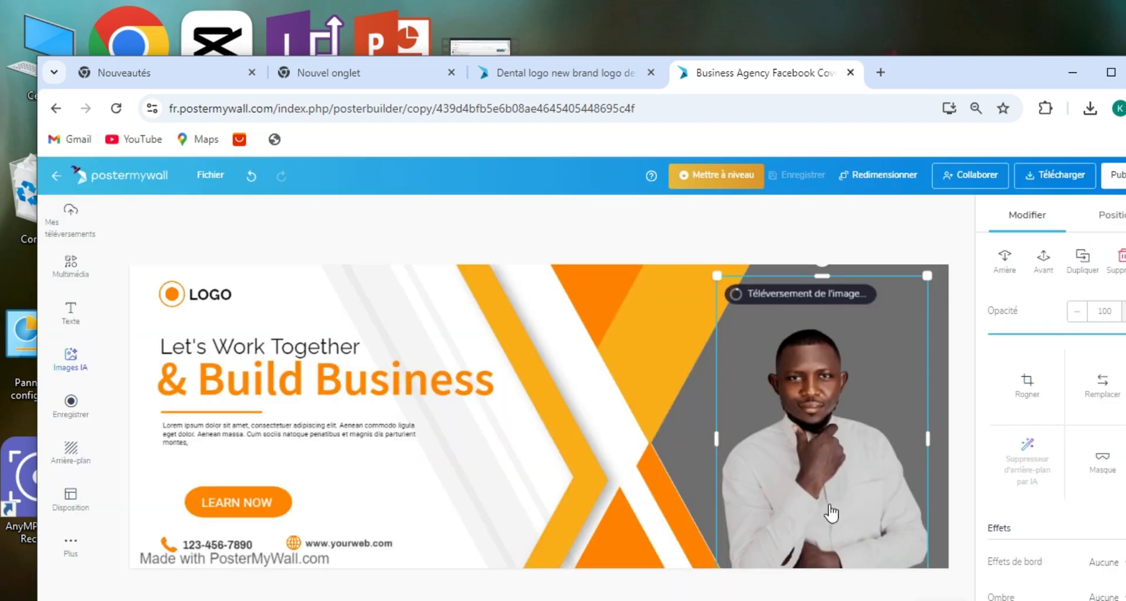
- Move the new portrait up, enlarge it slightly to reach the cover's bottom edge and flip it horizontally
drag(830, 512, 837, 468)
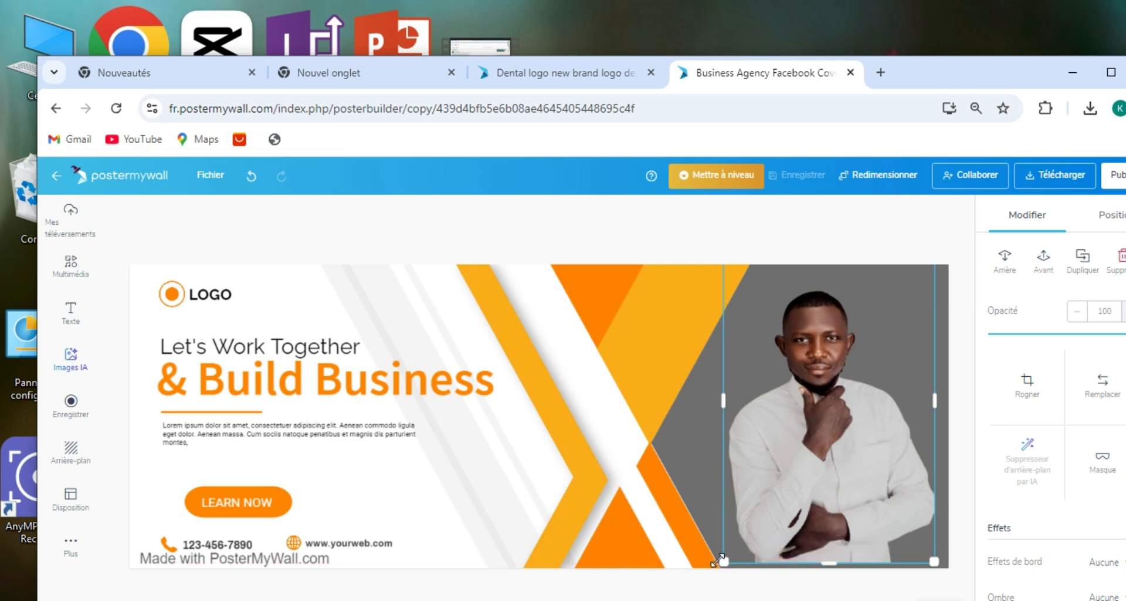
drag(733, 562, 709, 564)
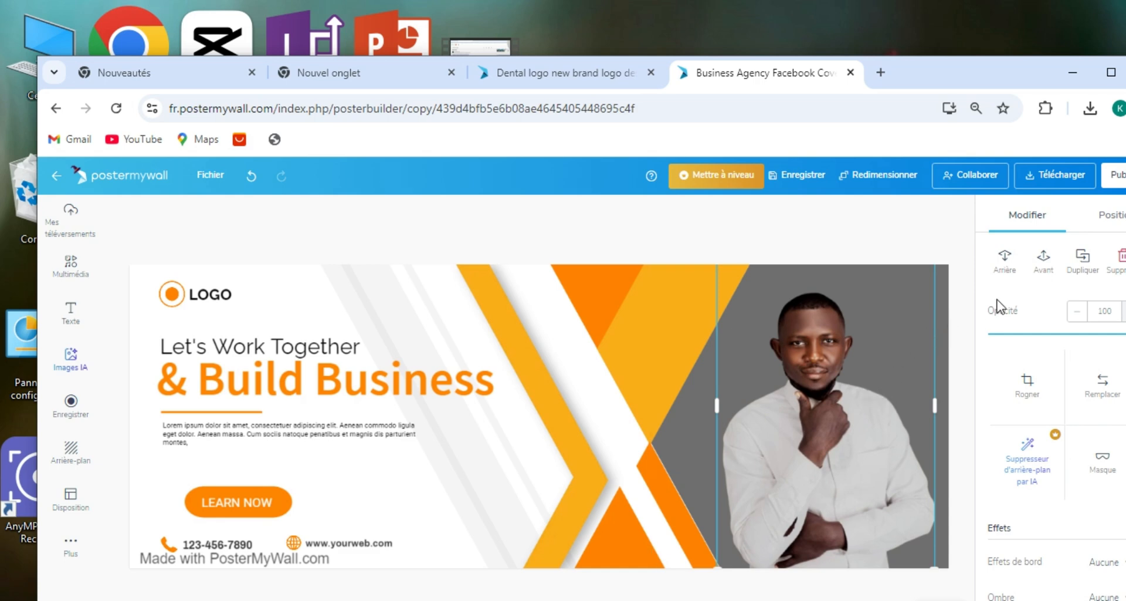
click(1121, 216)
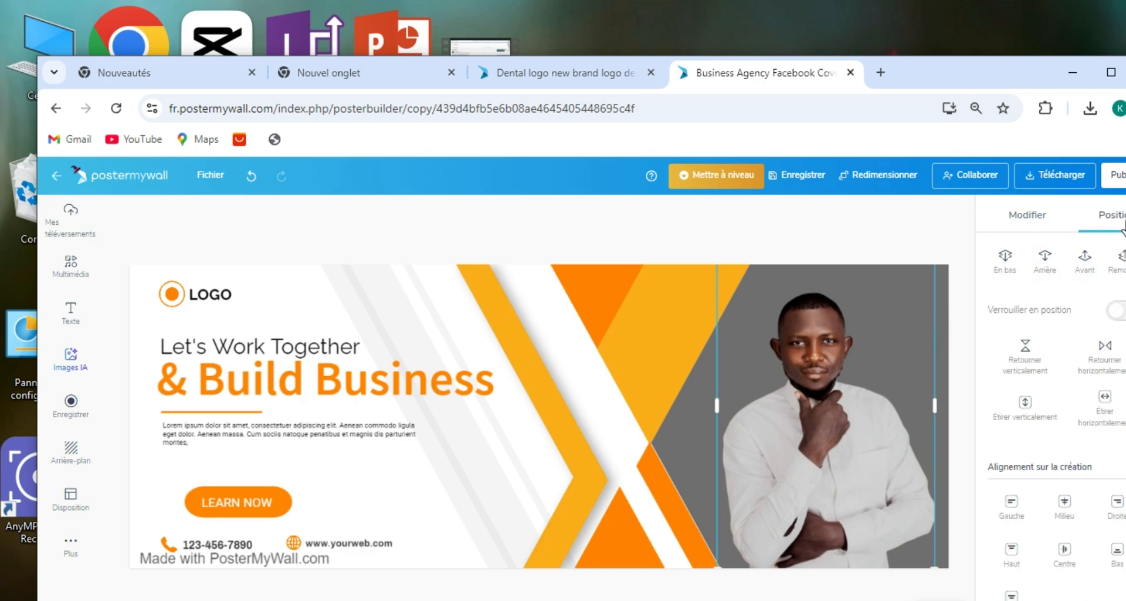
click(1104, 375)
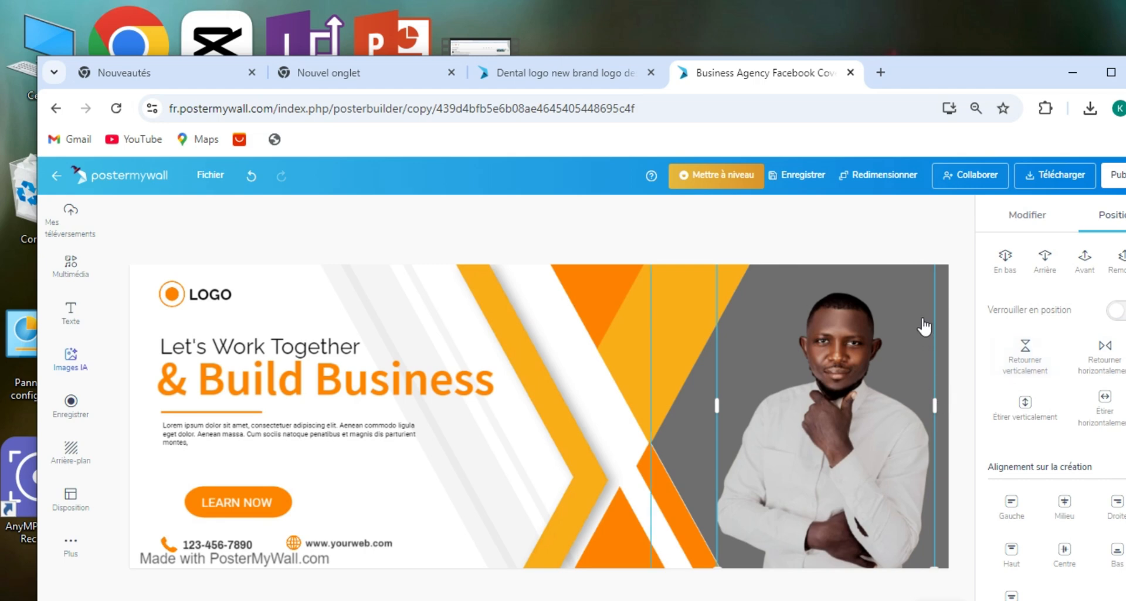
- Nudge the orange and grey background image into line with the cover's edges and widen the portrait slightly leftward
click(911, 230)
click(887, 333)
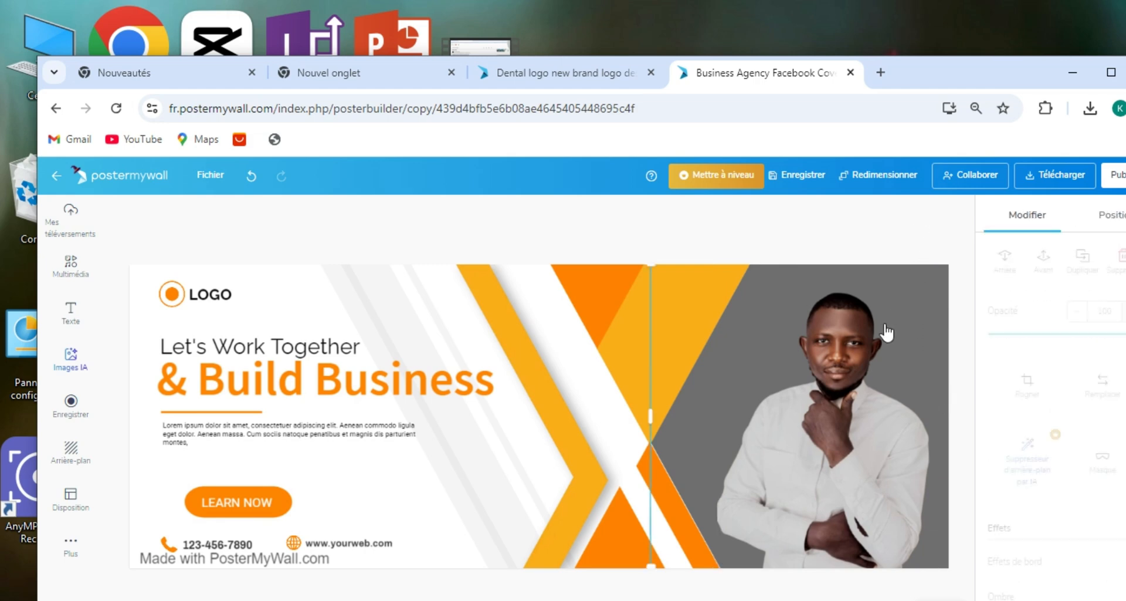
mouse_move(884, 326)
mouse_down()
mouse_move(878, 311)
mouse_move(882, 336)
mouse_up()
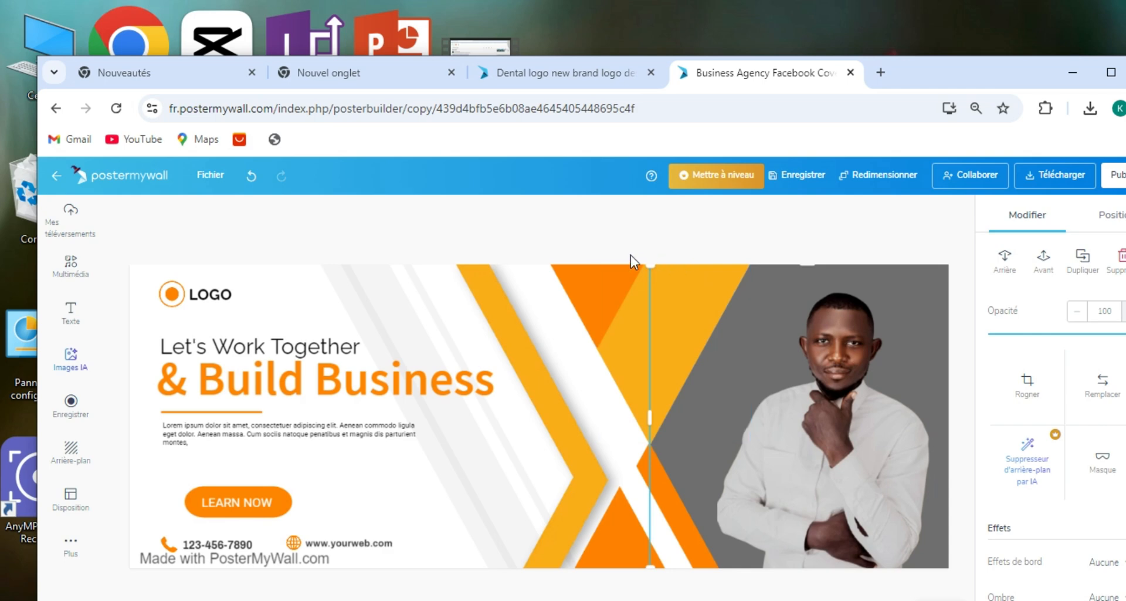
mouse_move(650, 264)
mouse_down()
mouse_move(631, 249)
mouse_move(663, 258)
mouse_up()
click(779, 412)
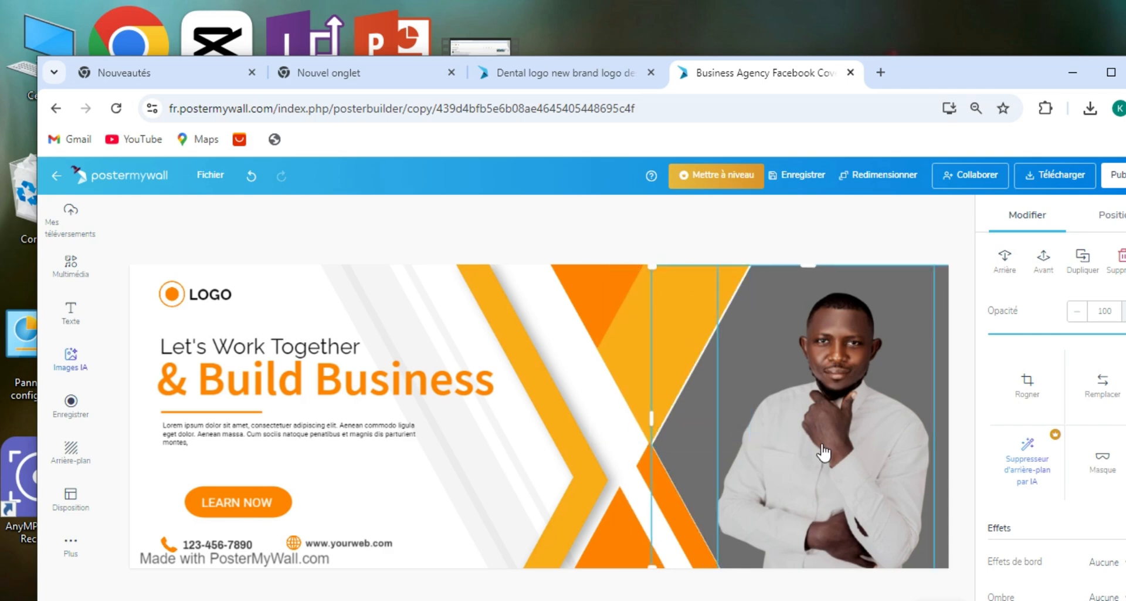
drag(717, 406, 713, 407)
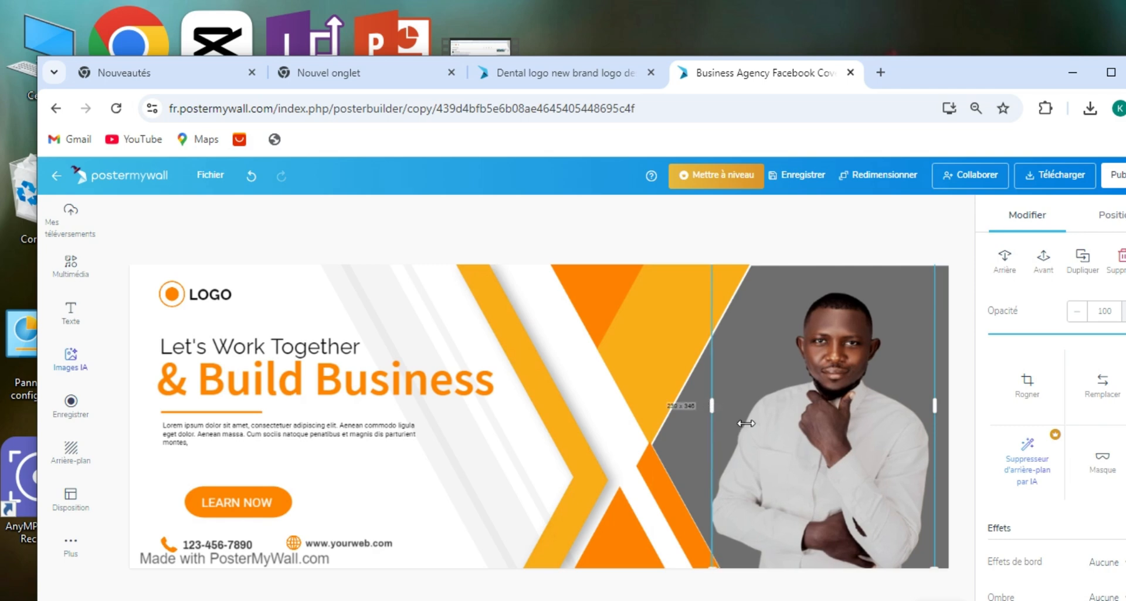
drag(753, 365, 751, 362)
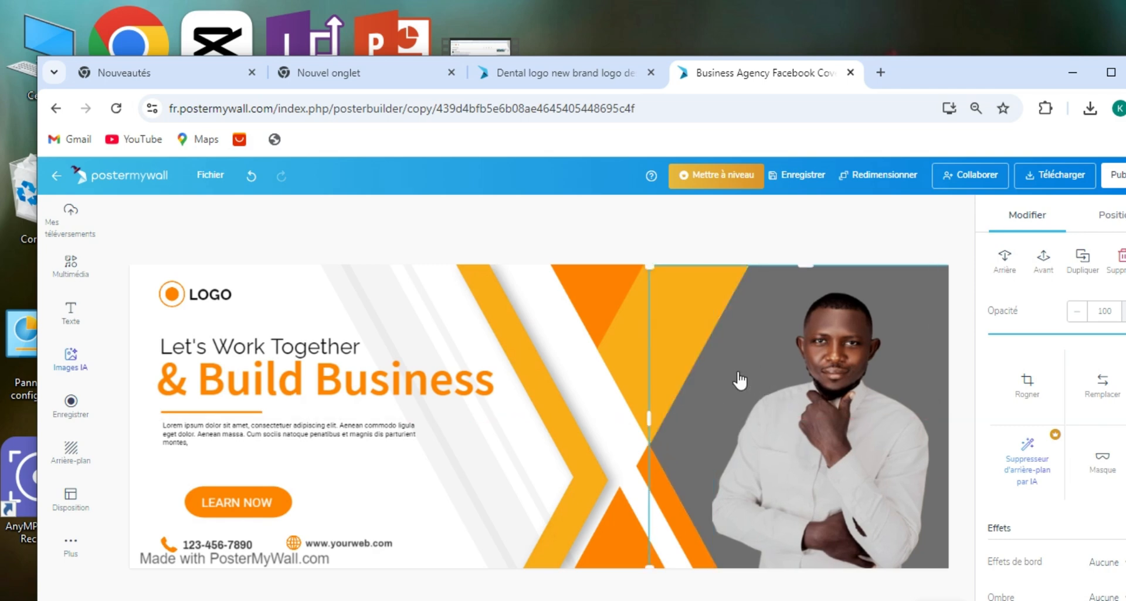
- Raise the portrait inside the grey area and enlarge it from its lower corner until it meets the cover's bottom edge
drag(833, 433, 833, 412)
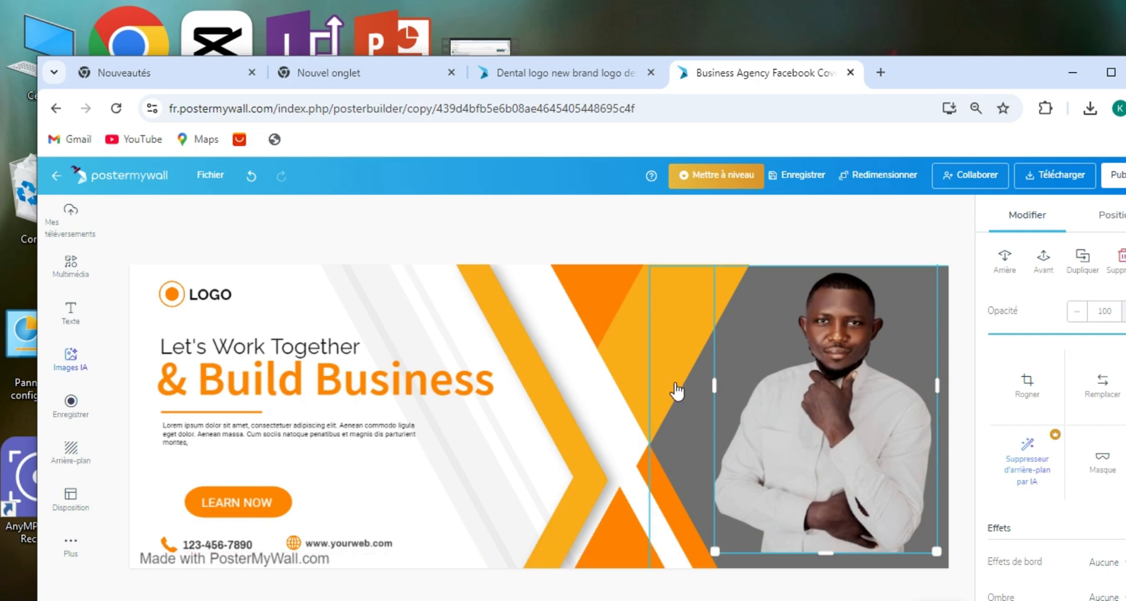
click(668, 446)
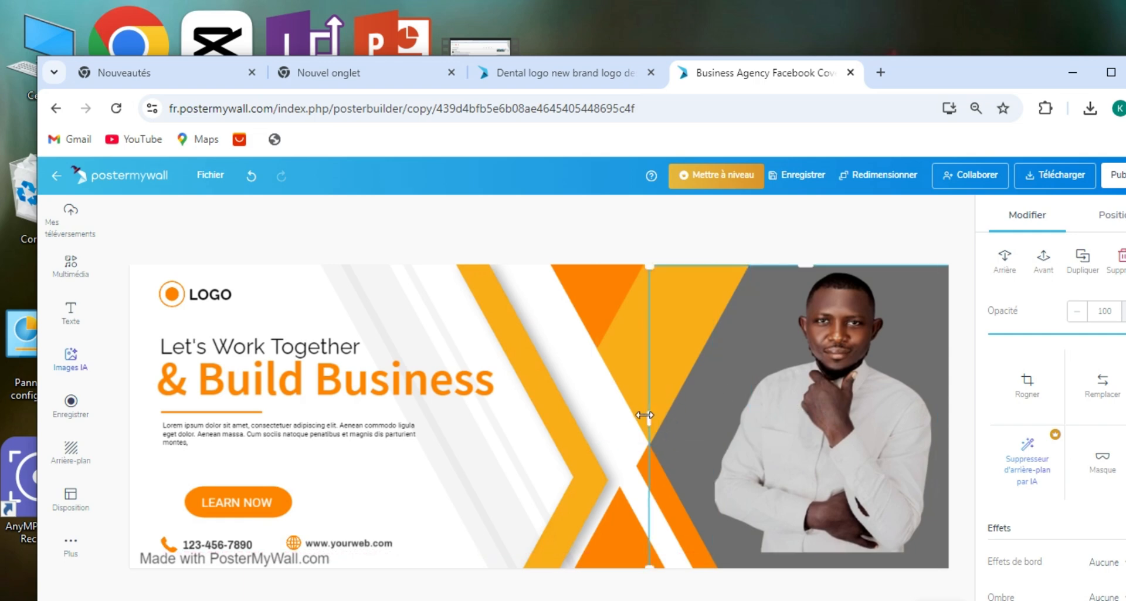
mouse_move(645, 414)
mouse_down()
mouse_move(663, 439)
mouse_move(643, 432)
mouse_up()
click(747, 472)
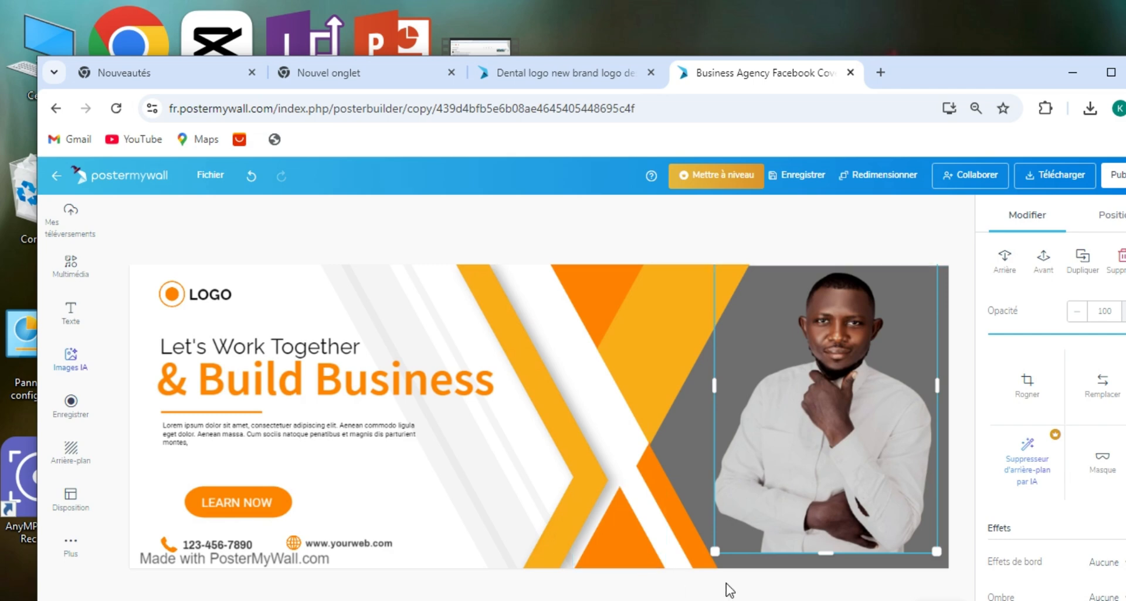
drag(714, 550, 690, 565)
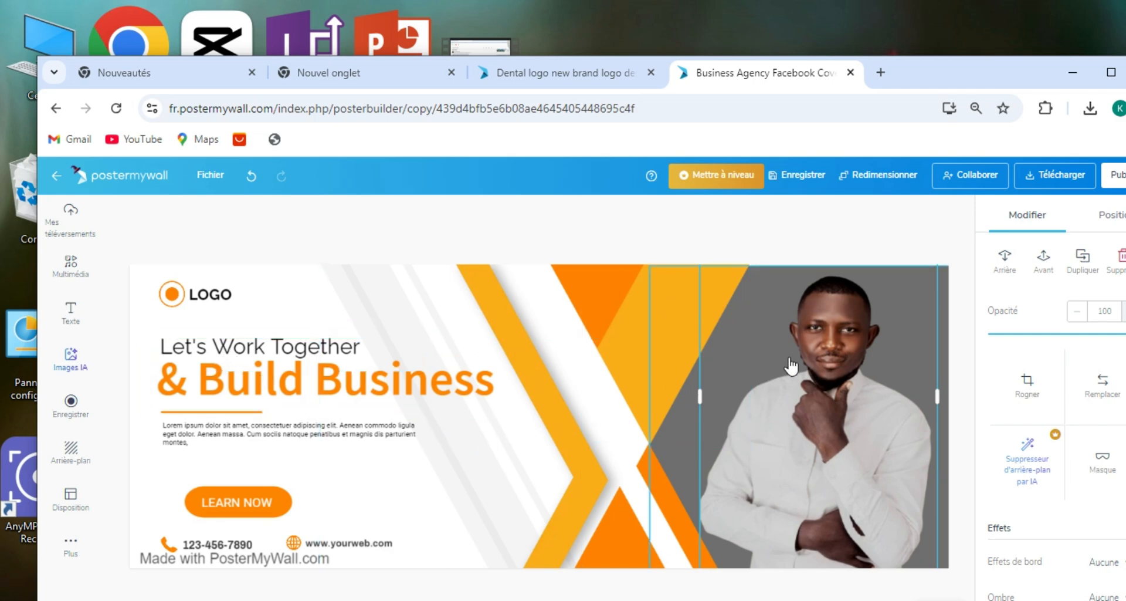
- Give the orange and grey background image rounded corners with a radius of 20
click(781, 339)
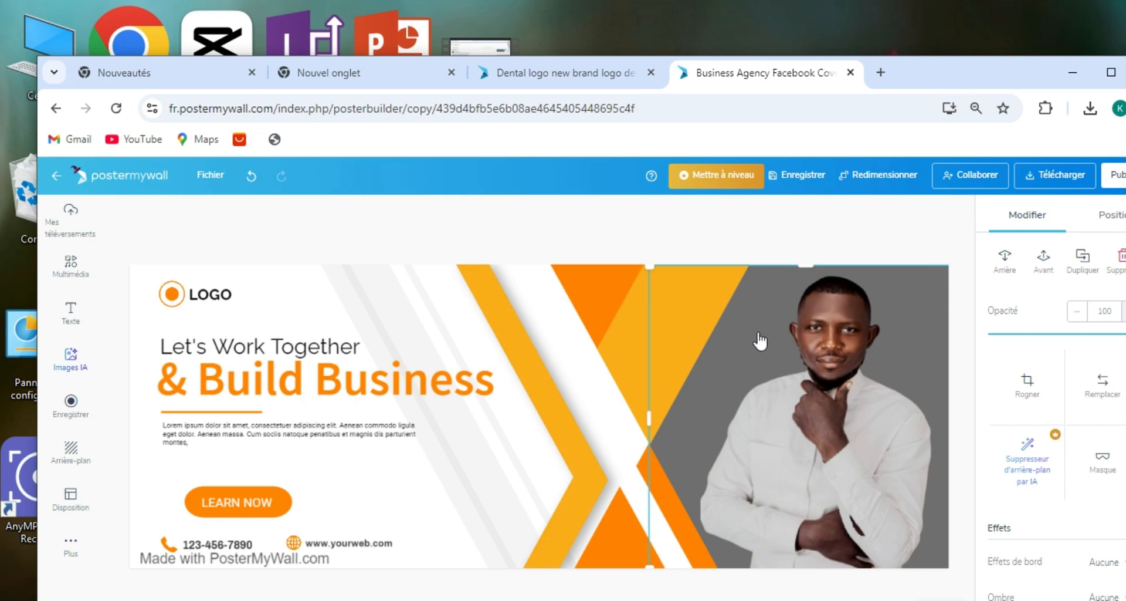
scroll(1056, 411, down, 10)
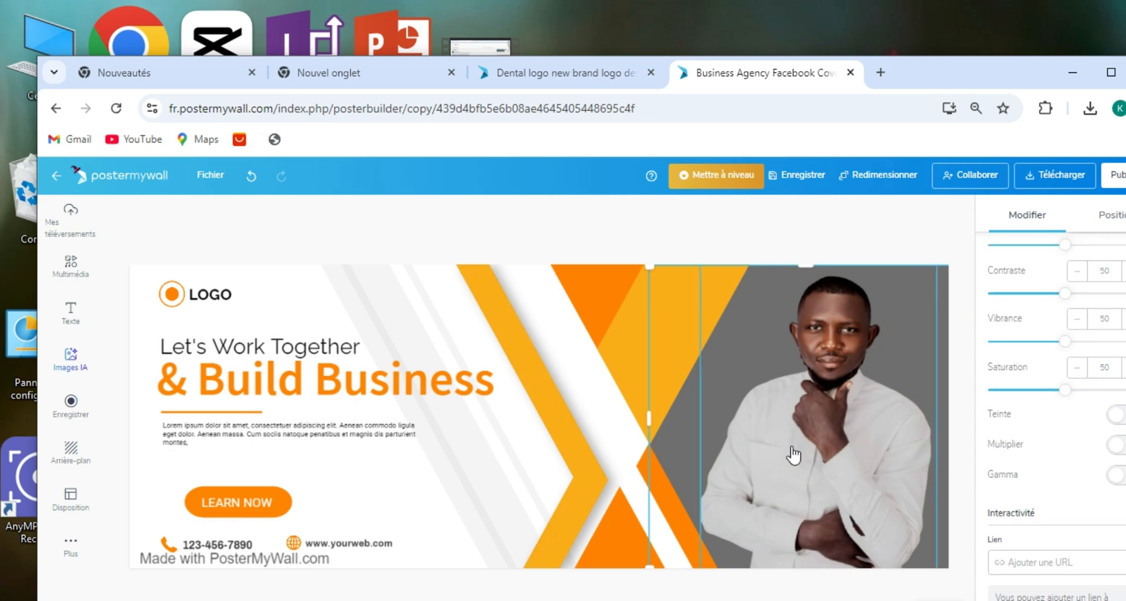
scroll(1059, 477, up, 3)
scroll(1056, 411, up, 3)
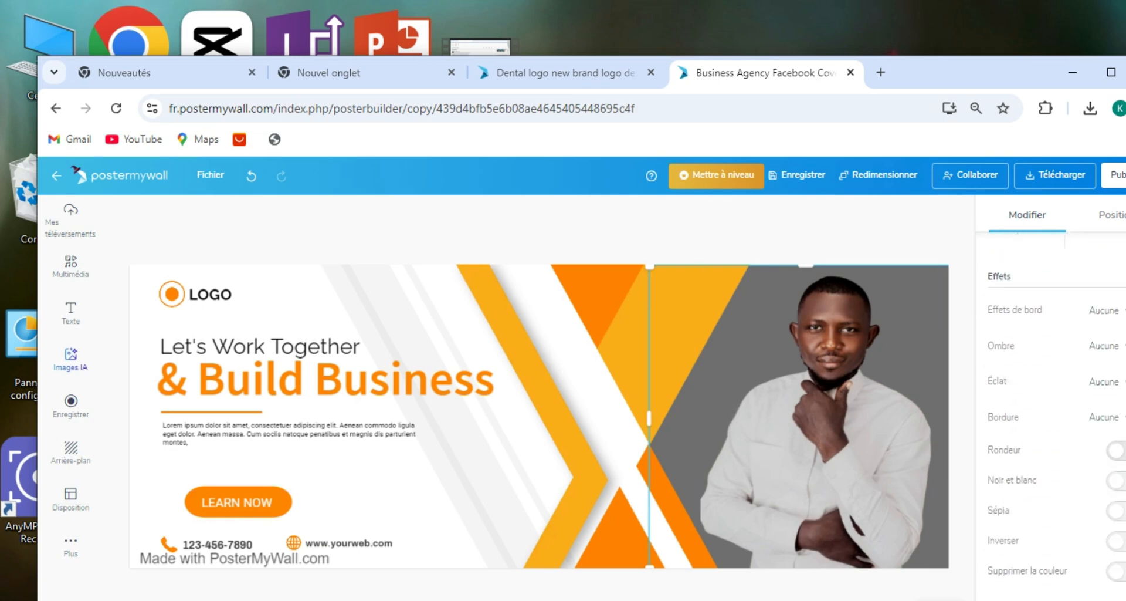
click(1120, 453)
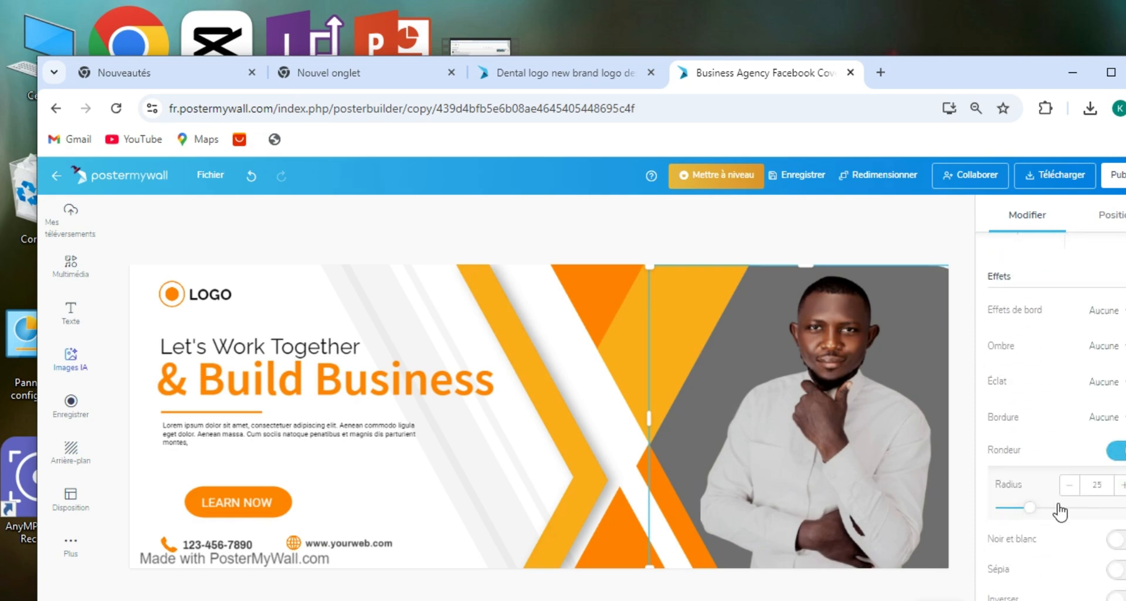
drag(1066, 512, 1039, 514)
scroll(1056, 411, down, 3)
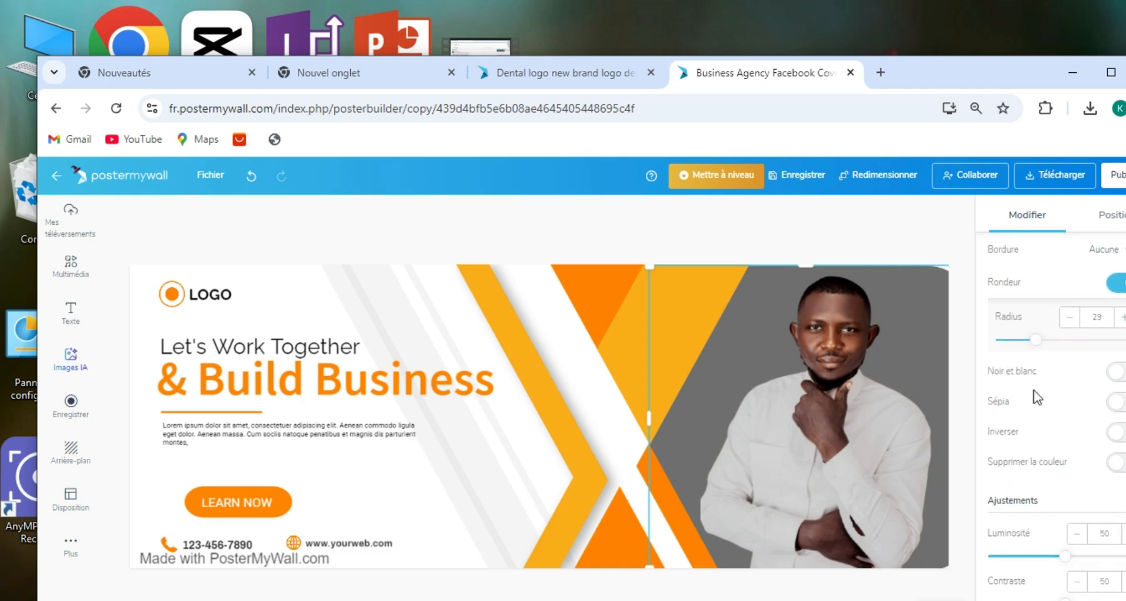
click(1024, 341)
scroll(1053, 364, down, 1)
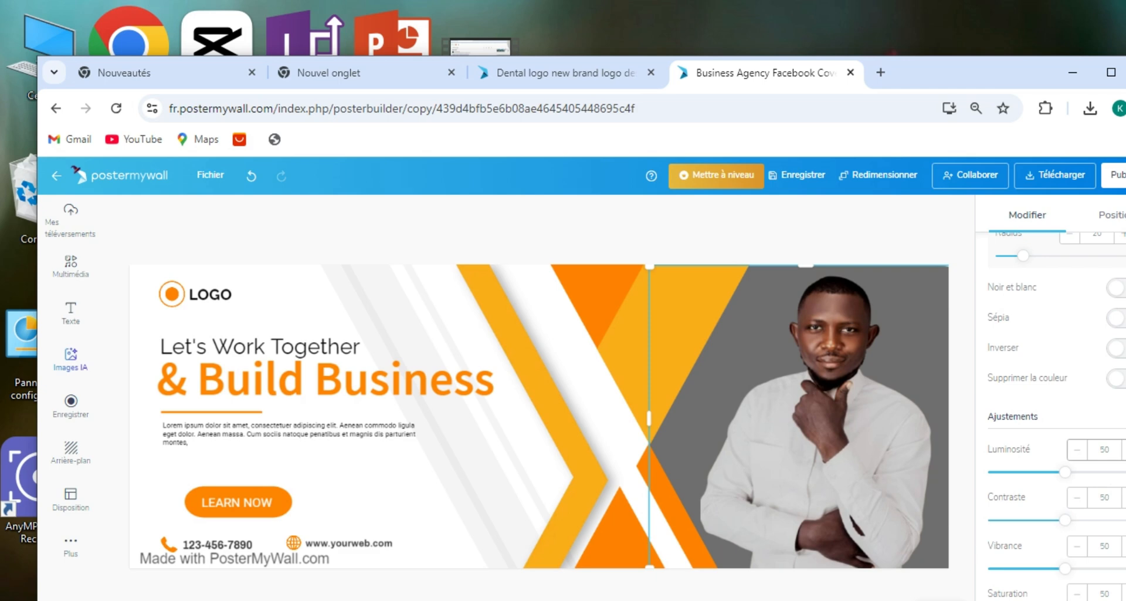
- Set the brightness of the orange and grey background image to 55
click(1125, 450)
click(1125, 449)
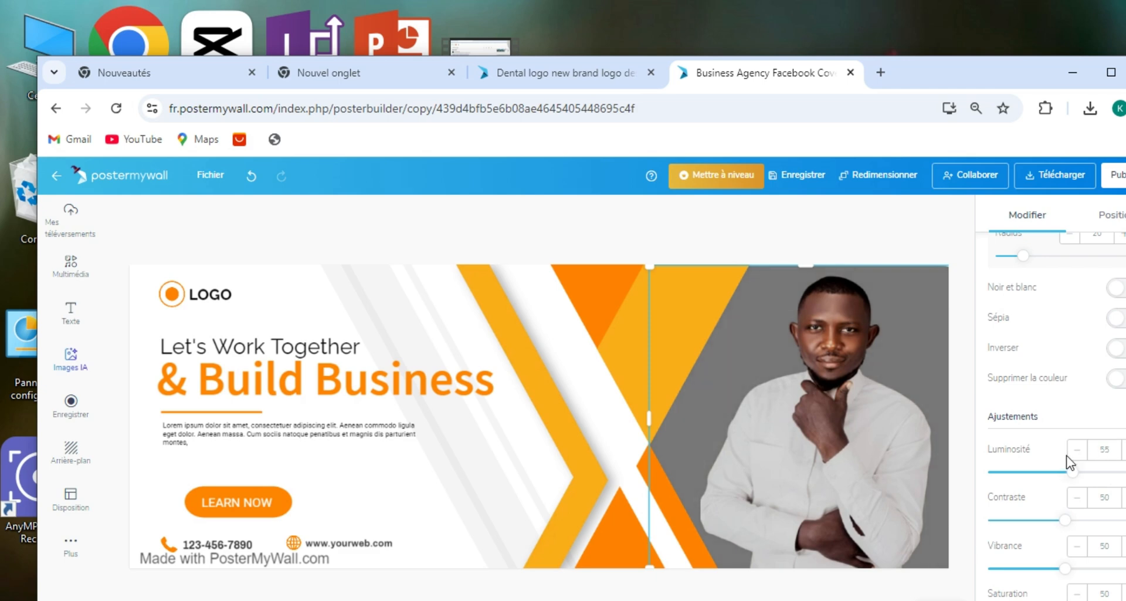
scroll(1089, 519, down, 3)
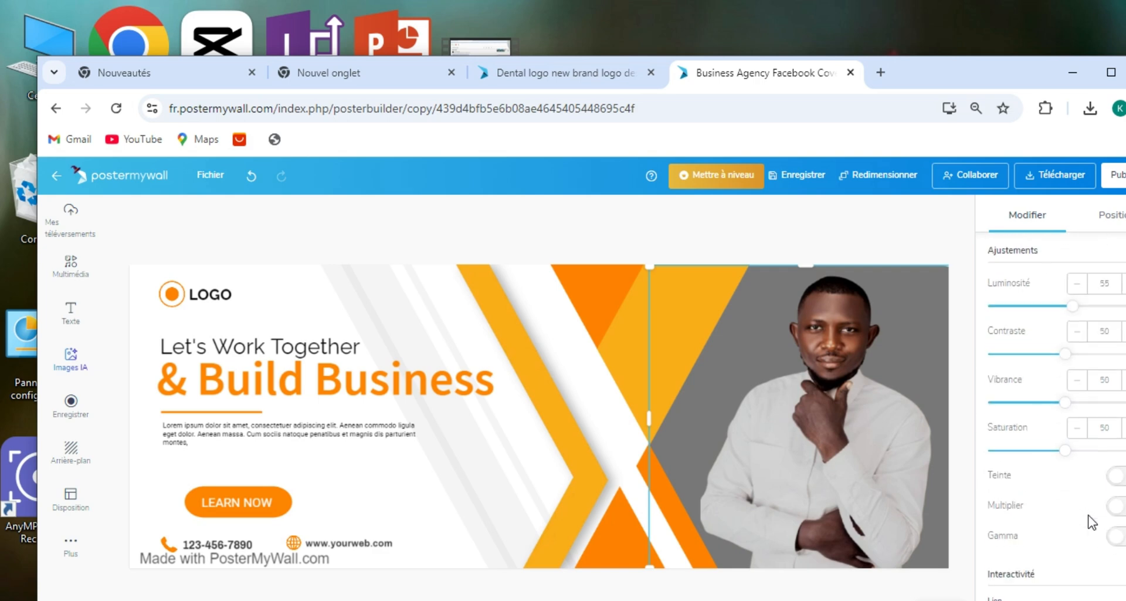
- Replace "Build Business" after the ampersand in the orange headline with "Global BUSNESS"
click(451, 388)
double_click(451, 384)
click(502, 390)
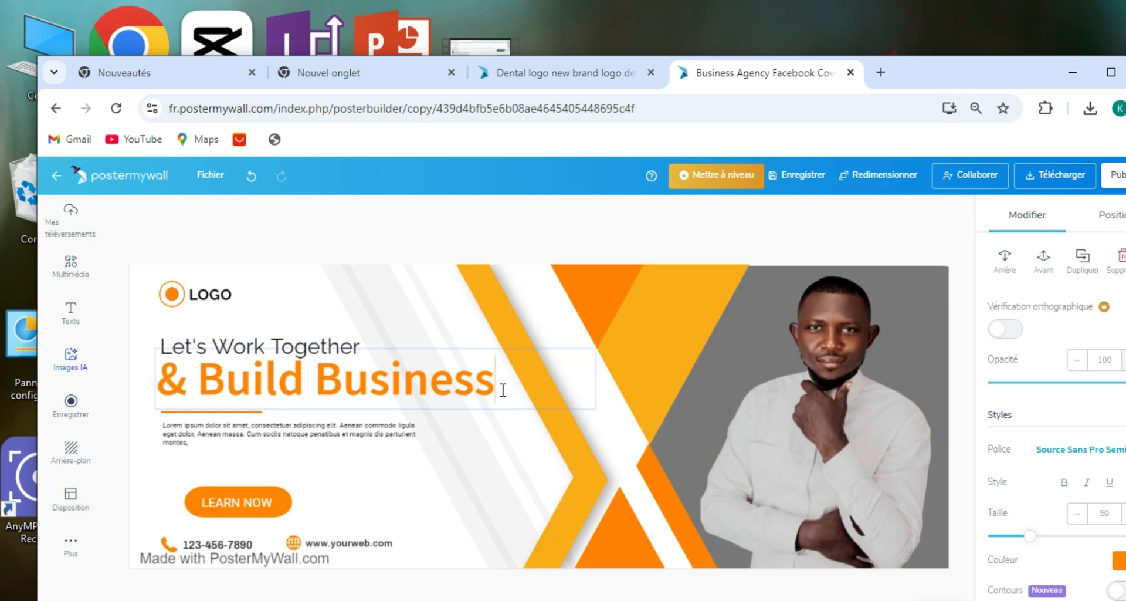
key(BackSpace)
key(BackSpace)
key(BackSpace)
key(BackSpace)
key(BackSpace)
key(BackSpace)
key(BackSpace)
key(BackSpace)
key(BackSpace)
key(BackSpace)
key(BackSpace)
key(BackSpace)
key(BackSpace)
key(BackSpace)
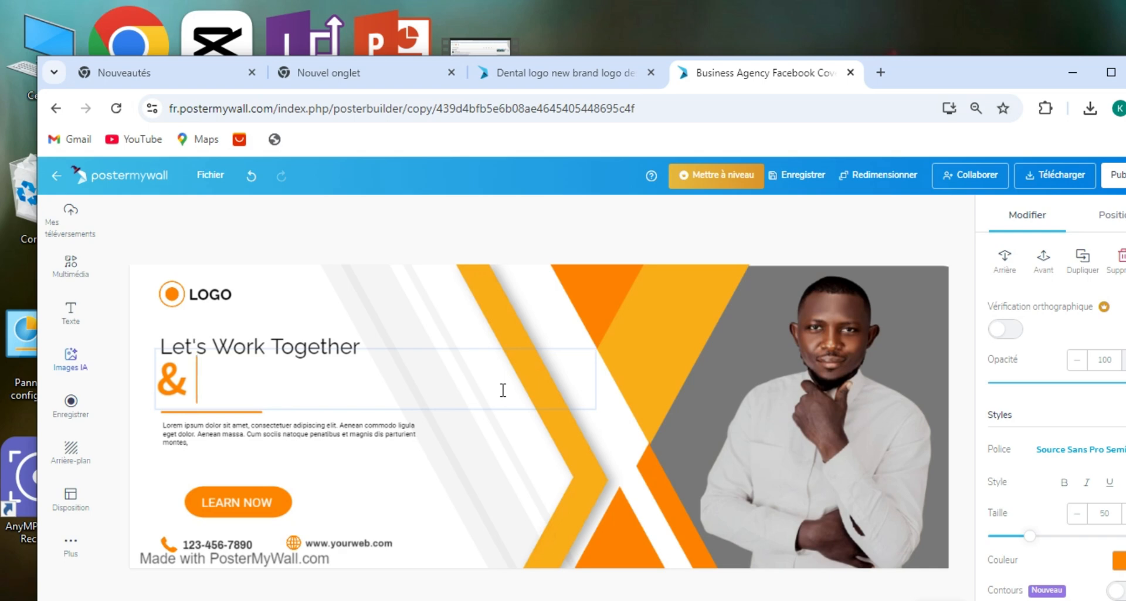
text(G)
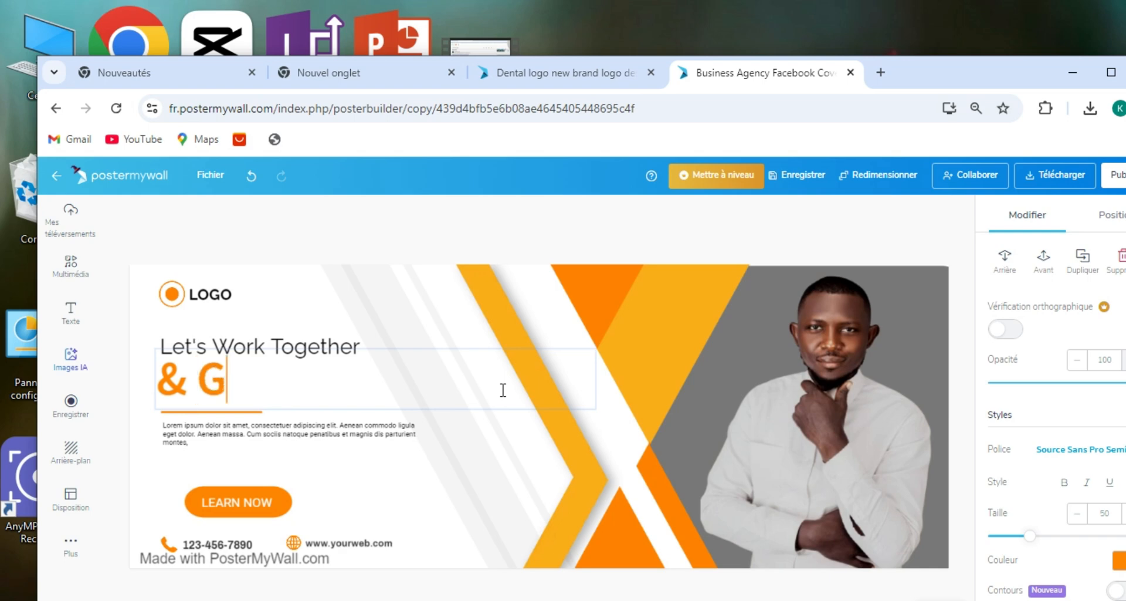
text(lo)
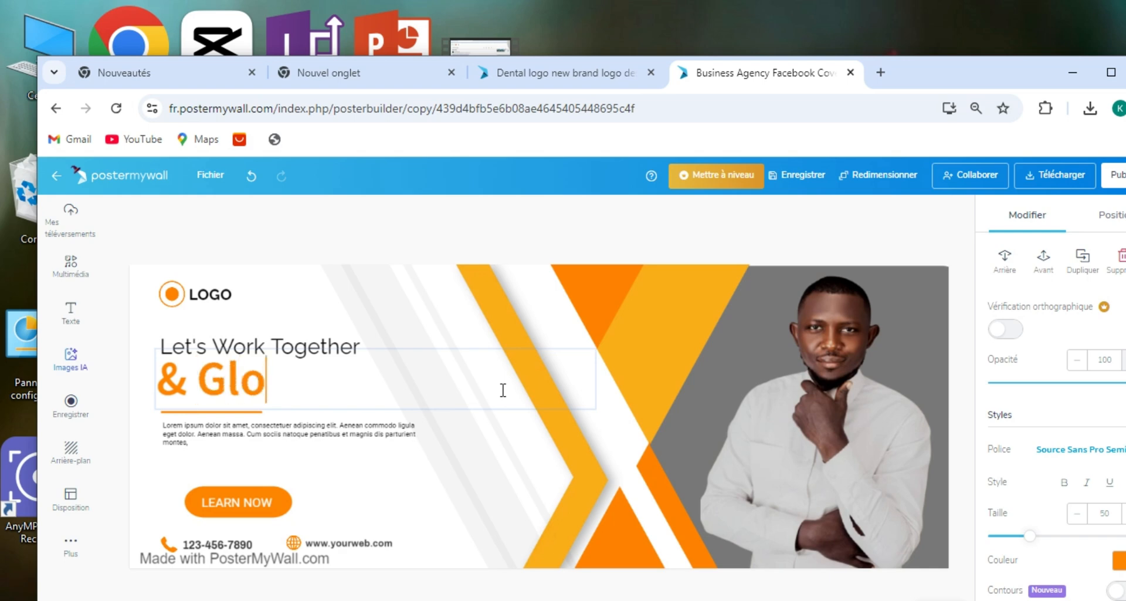
text(bal )
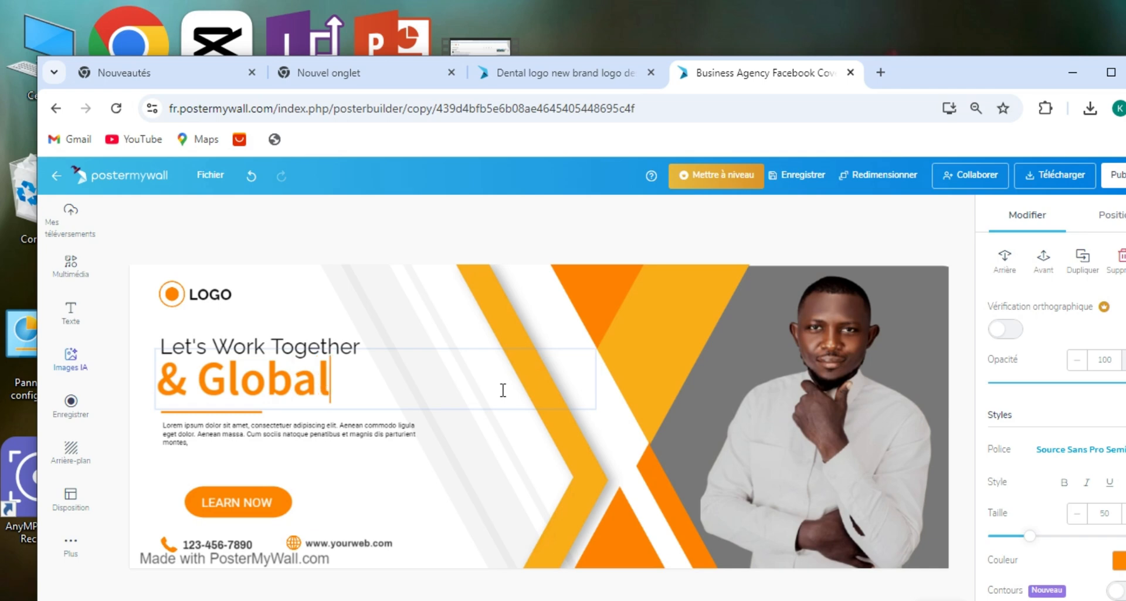
text(B)
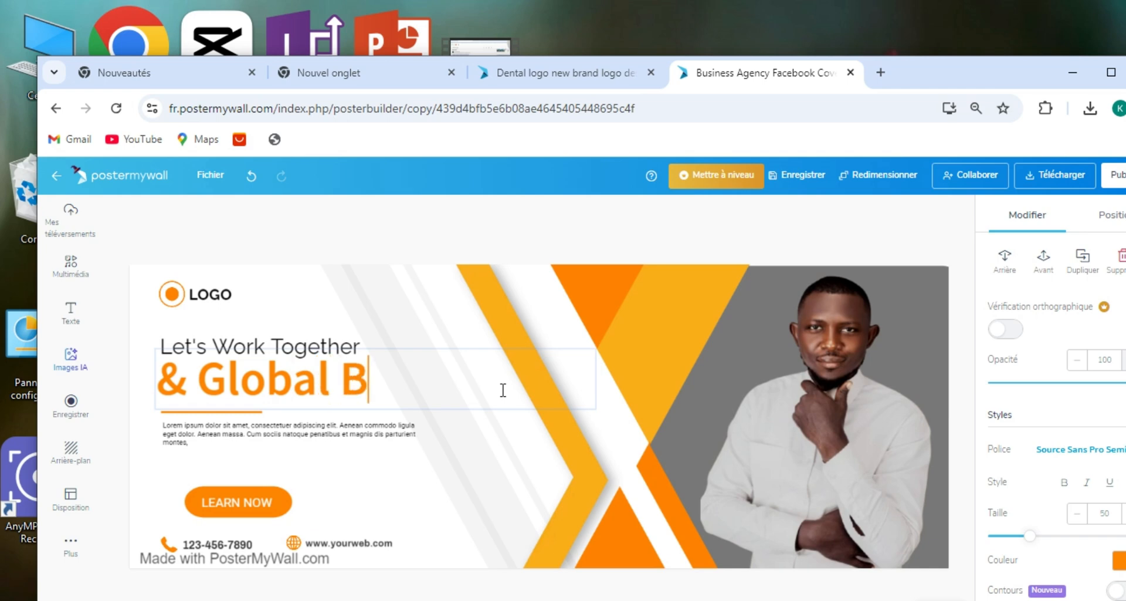
text(USNESS)
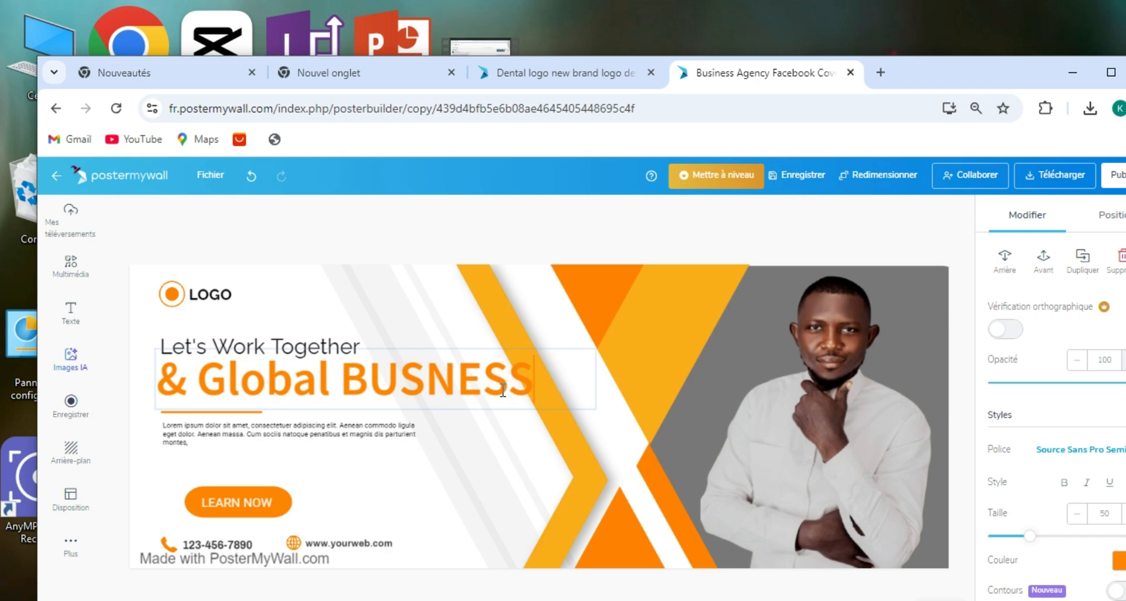
right_click(430, 301)
right_click(374, 376)
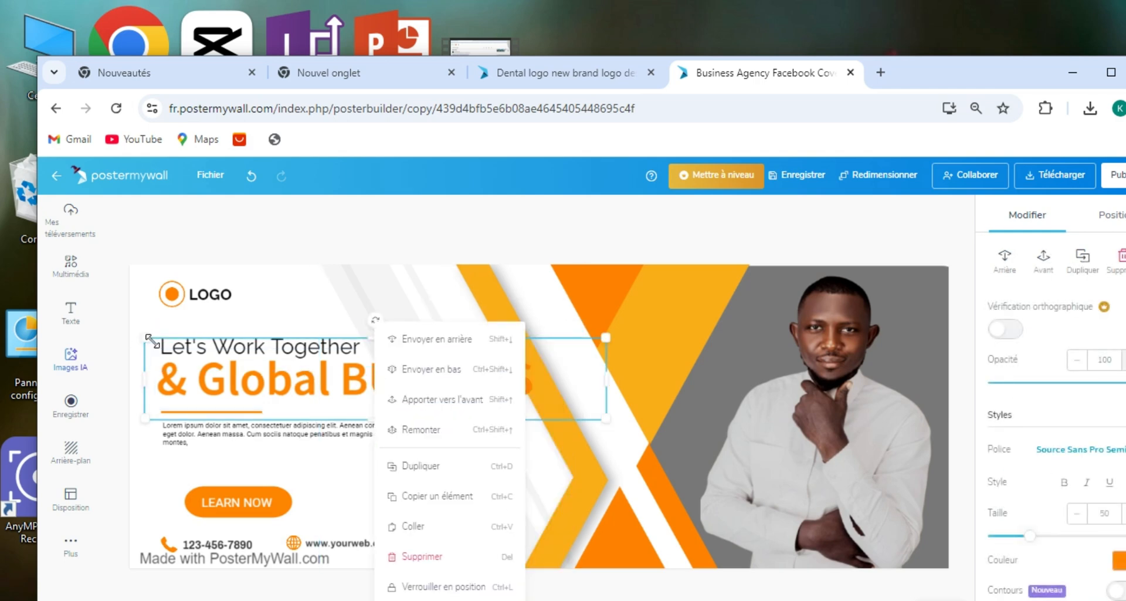
right_click(154, 346)
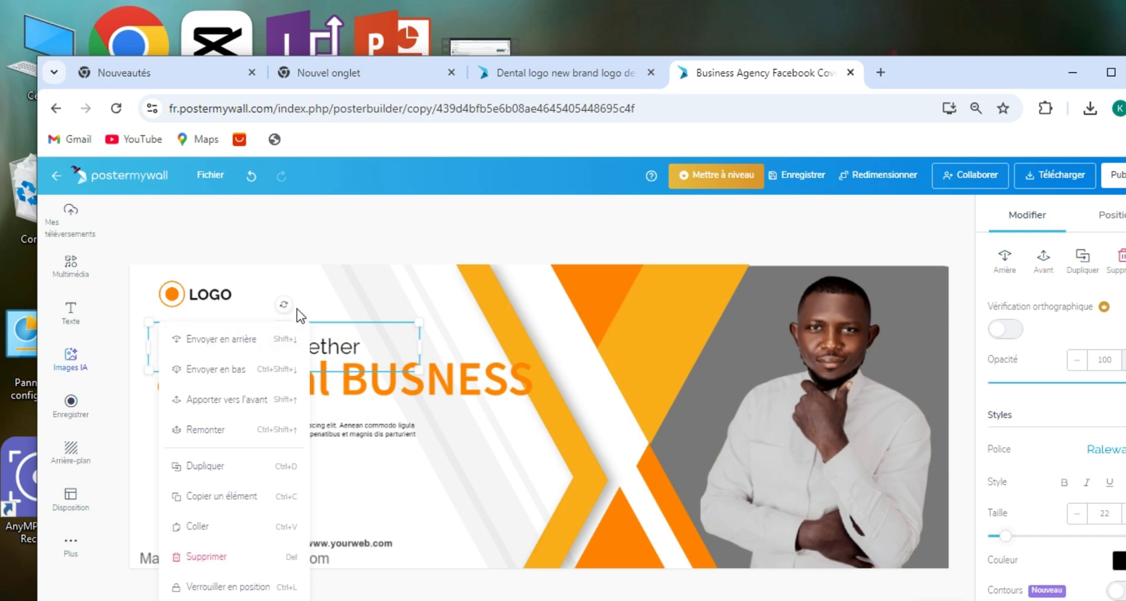
right_click(315, 296)
right_click(165, 389)
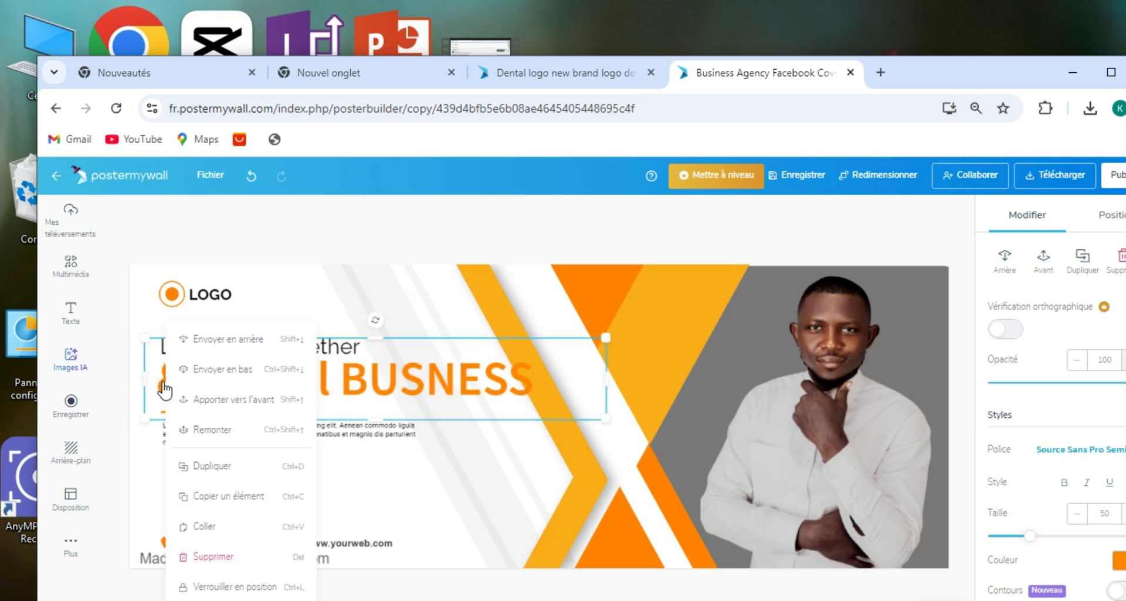
right_click(144, 339)
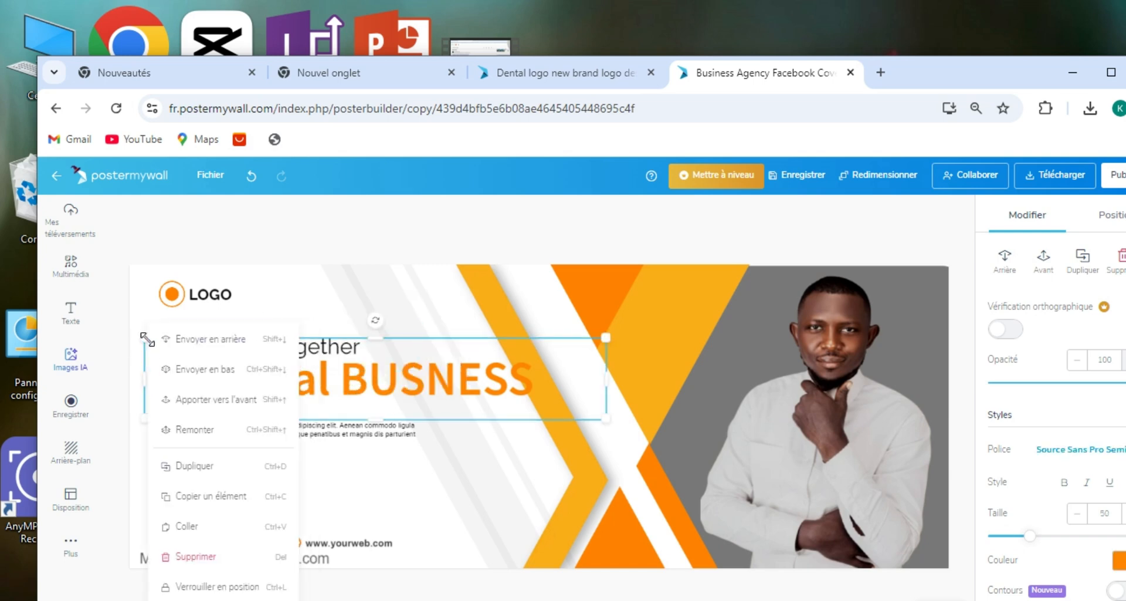
click(312, 295)
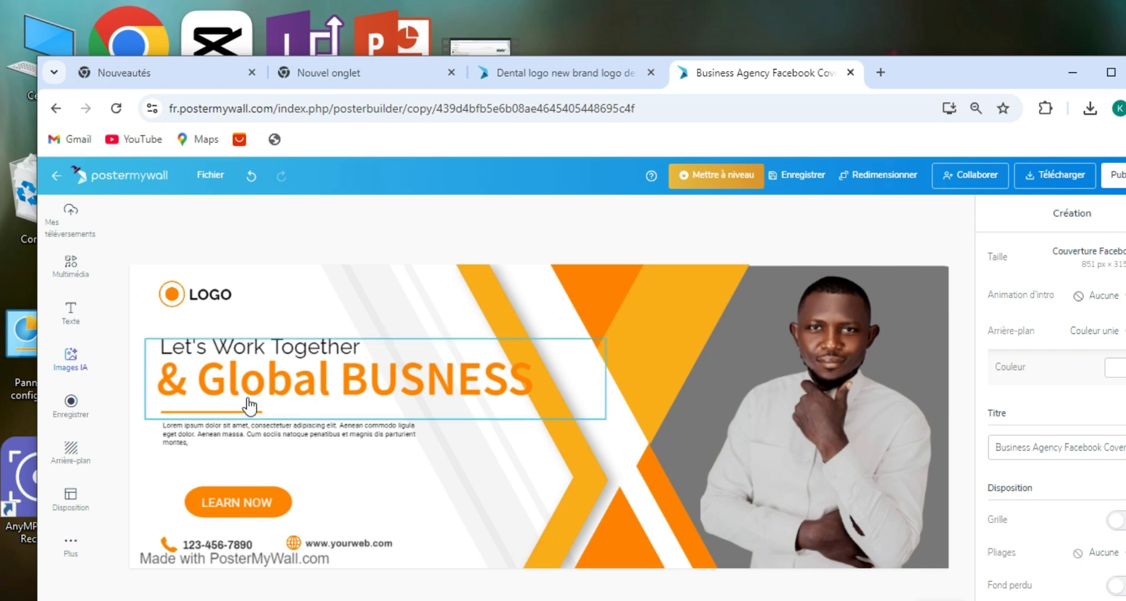
- Shrink the orange headline slightly from its upper-left corner and shift it left, clear of the yellow diagonal stripe
click(221, 377)
drag(141, 339, 156, 341)
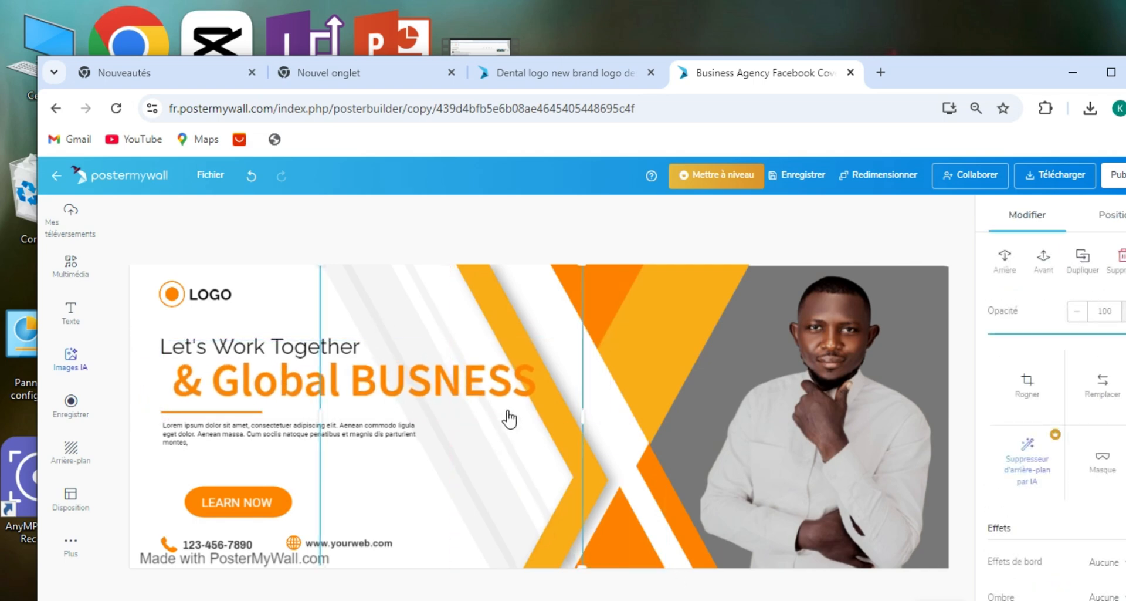
drag(510, 385, 478, 379)
click(306, 434)
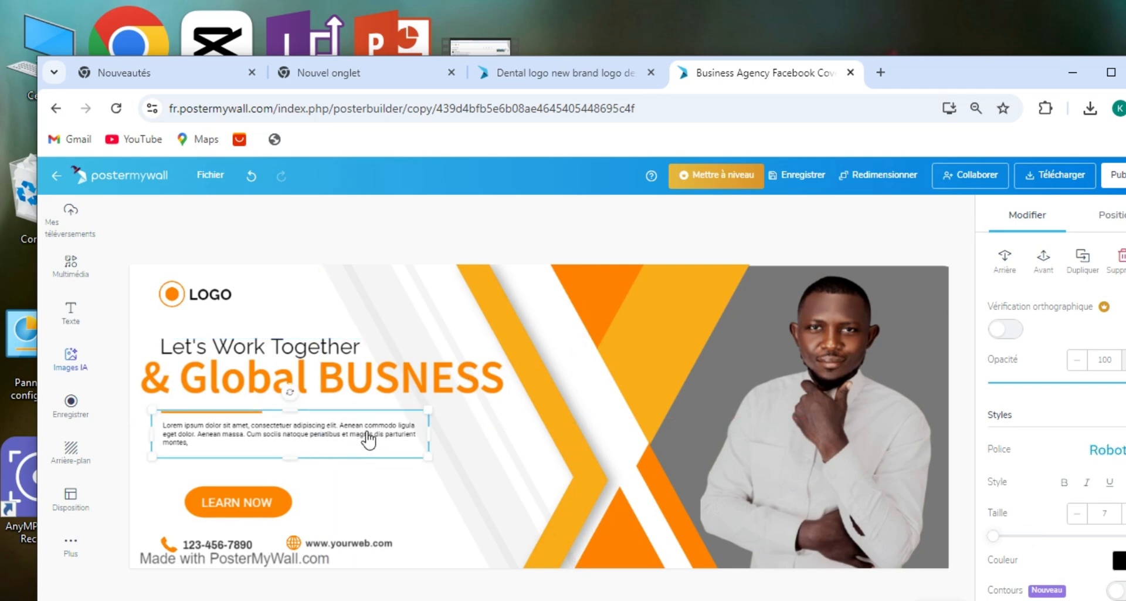
double_click(229, 544)
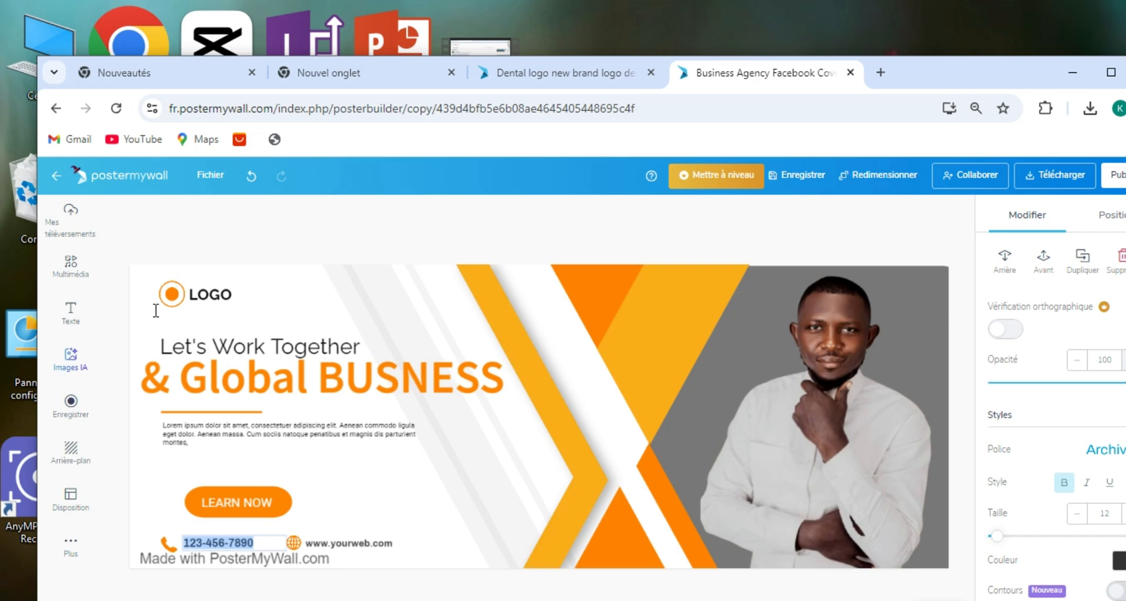
- Delete the placeholder "LOGO" text and the orange circle icon beside it from the cover
click(183, 296)
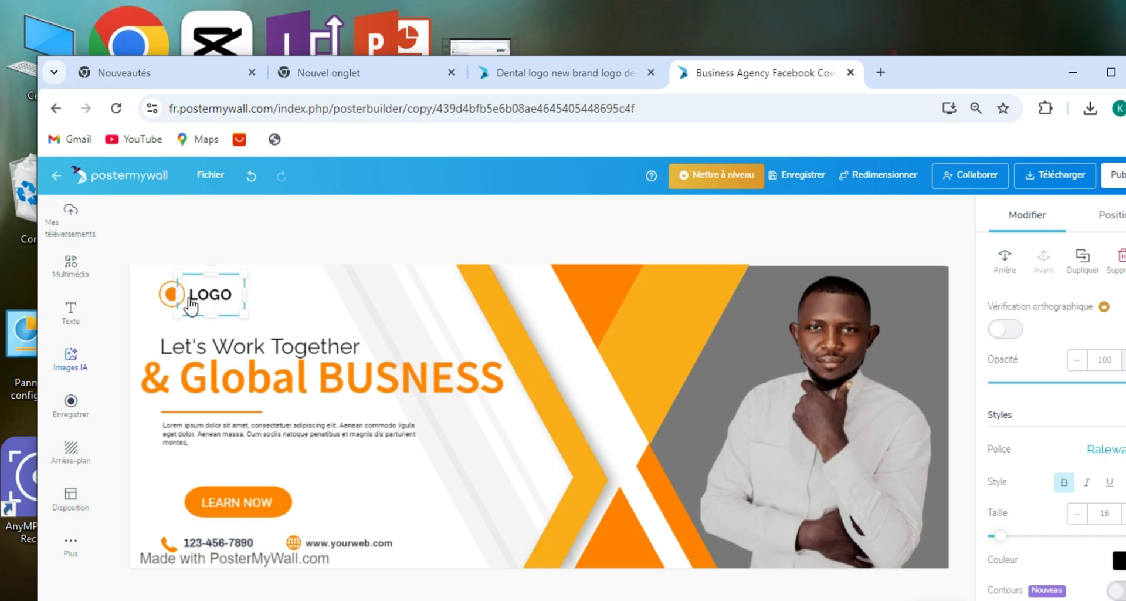
key(Delete)
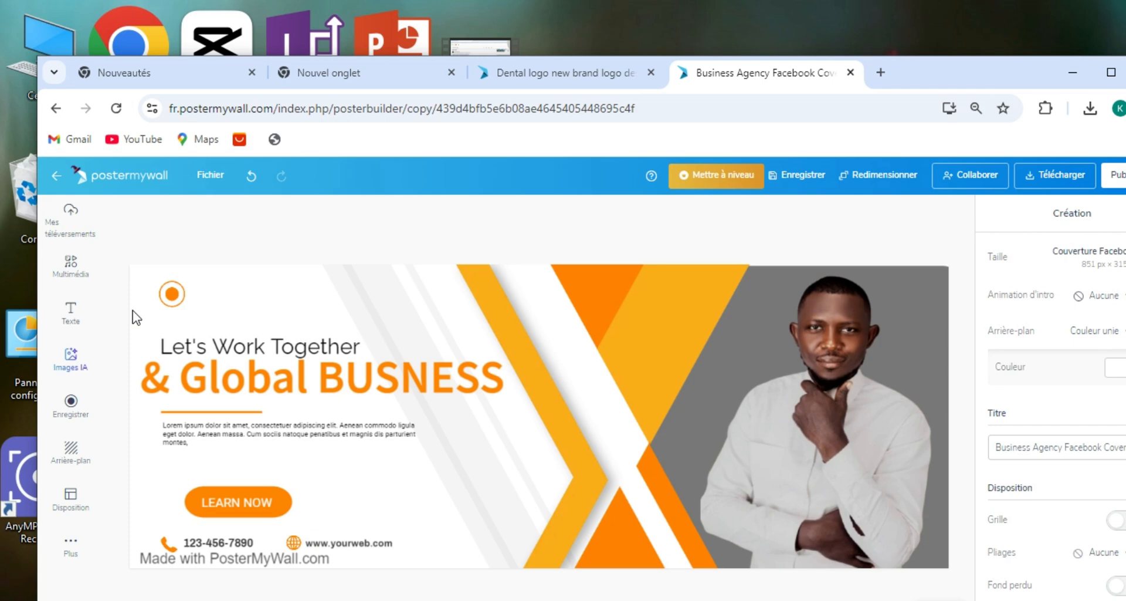
click(167, 294)
key(Delete)
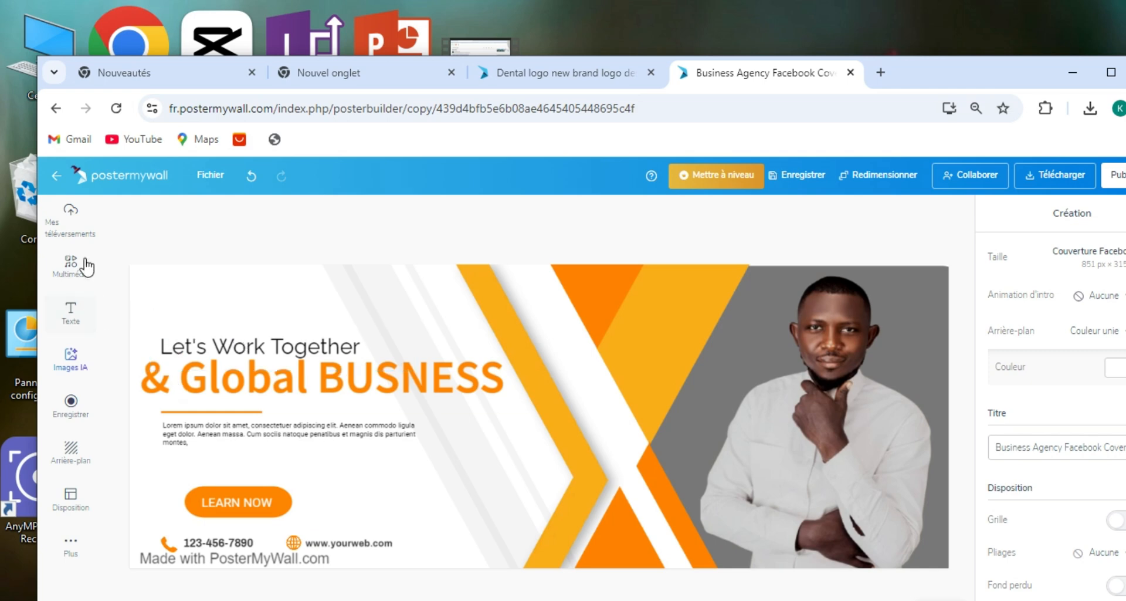
- Look through the previously uploaded photos for a logo to place on the cover
click(72, 229)
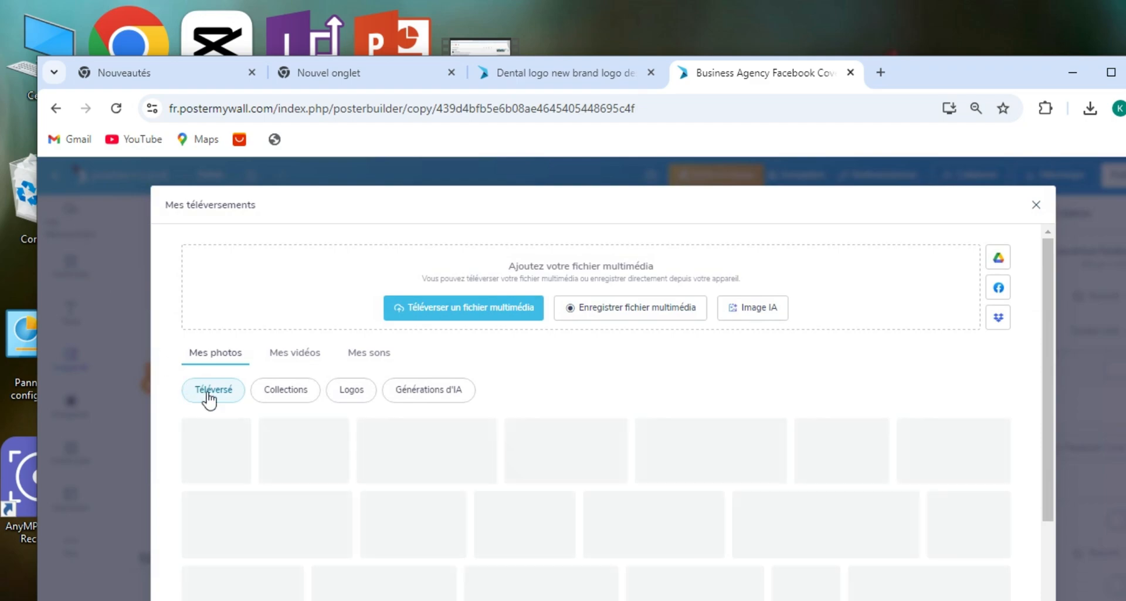
scroll(375, 435, down, 3)
scroll(376, 434, up, 3)
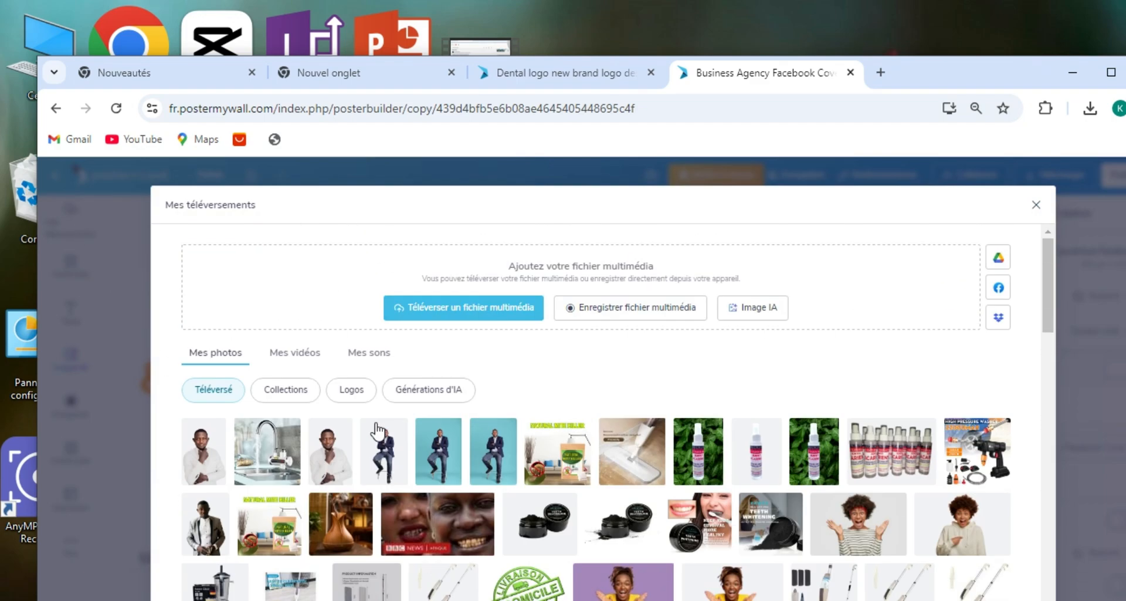
scroll(378, 431, down, 3)
scroll(377, 431, up, 3)
scroll(378, 431, down, 6)
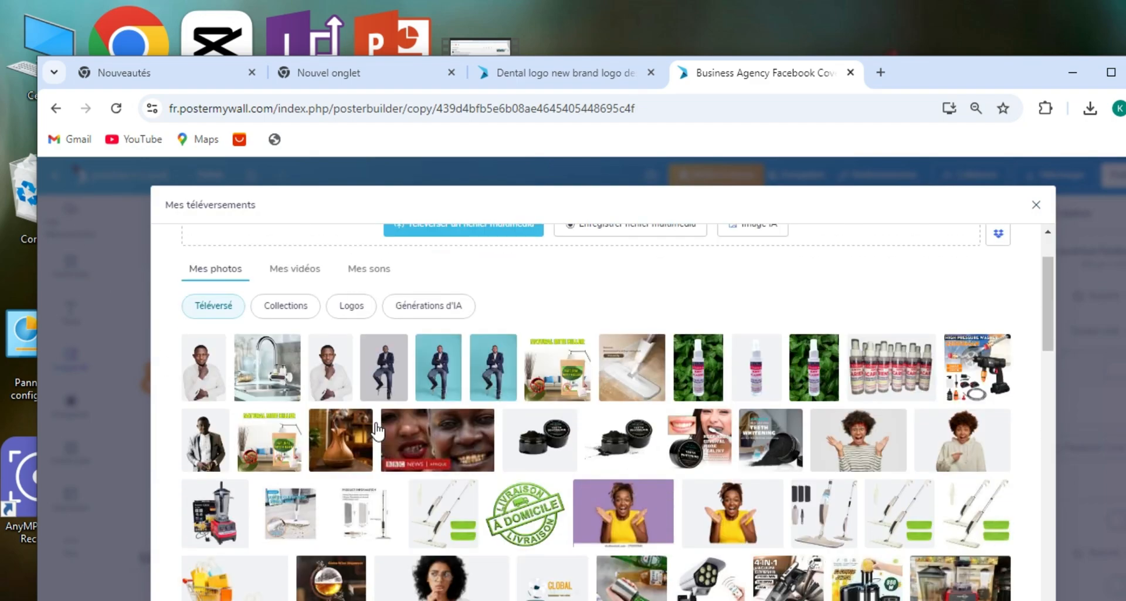
scroll(377, 431, down, 10)
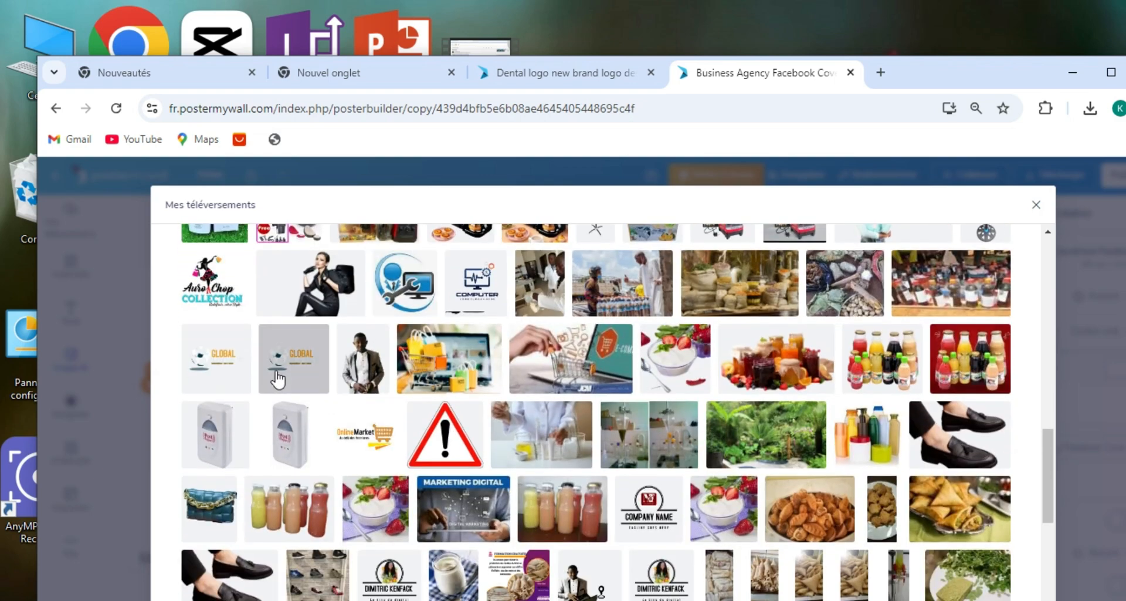
scroll(280, 376, up, 15)
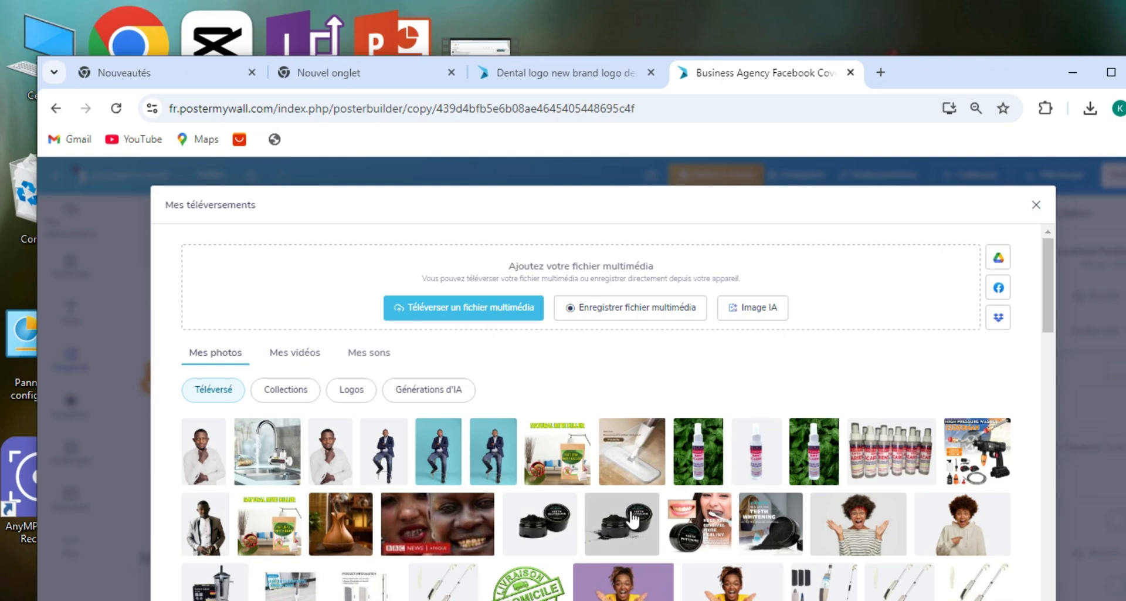
- Upload the image file "Dental logo new brand logo design - Fait avec PosterMyWall" from the Téléchargements folder onto the cover
click(460, 308)
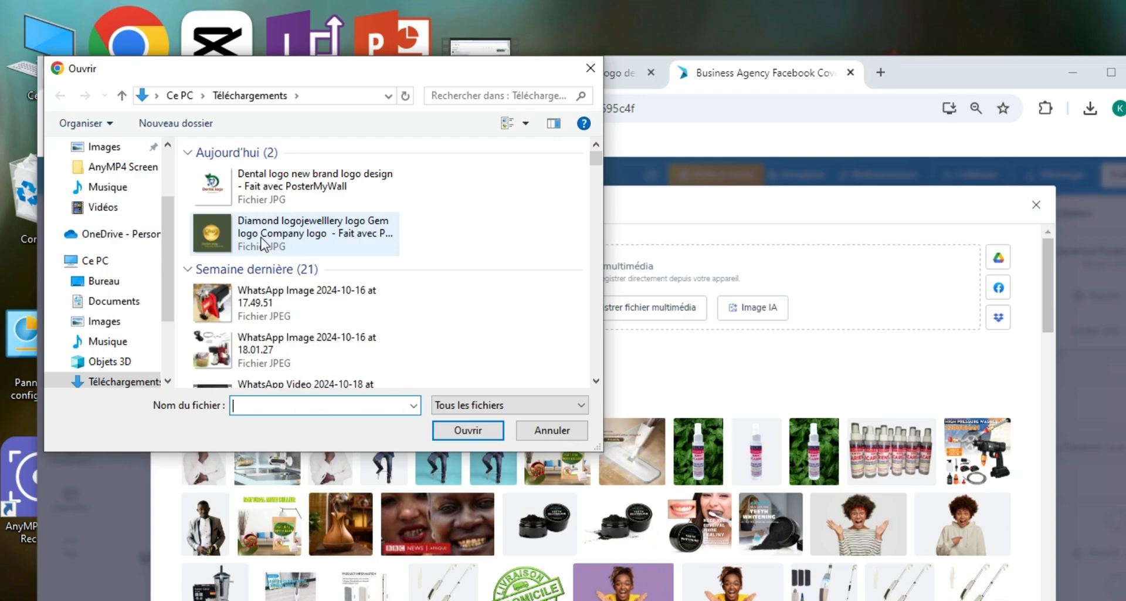
click(211, 188)
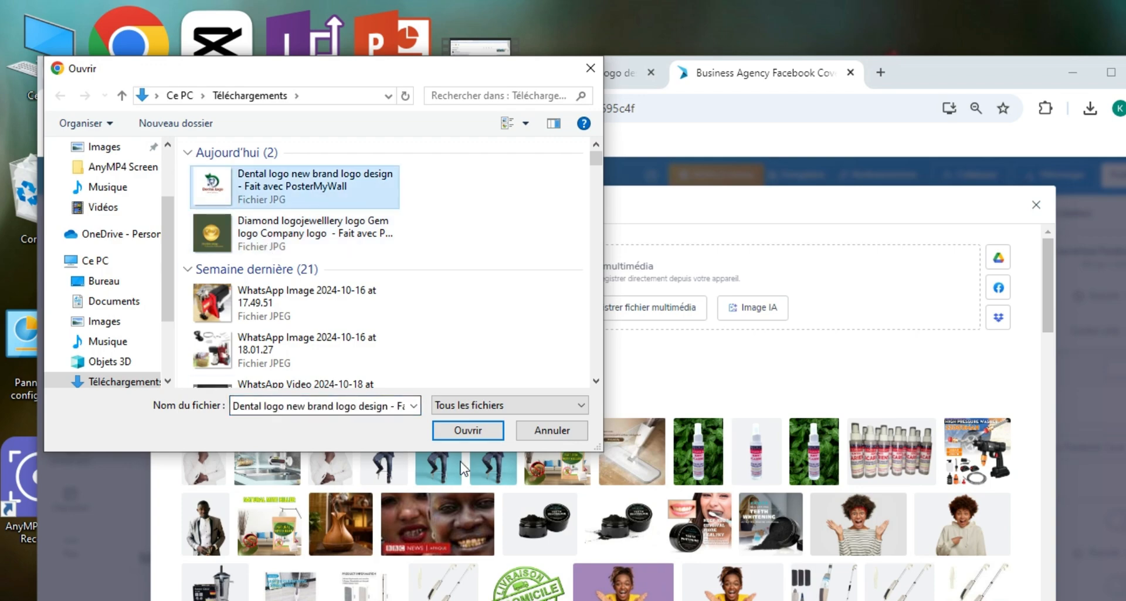
click(477, 434)
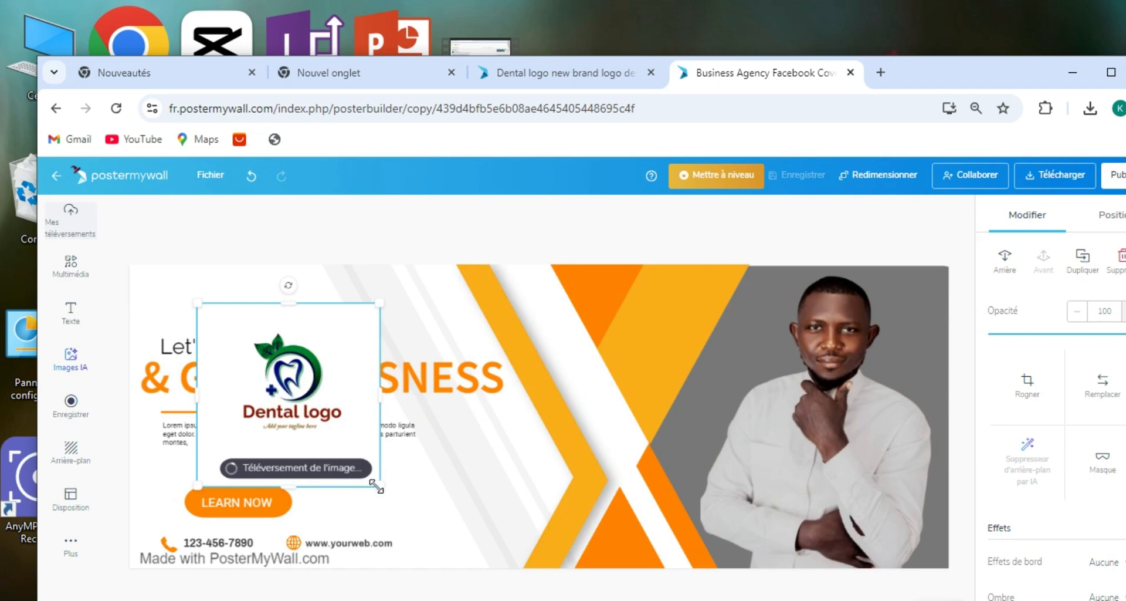
- Shrink the dental logo to about 97 x 93 and place it in the cover's upper-left corner
drag(380, 486, 292, 397)
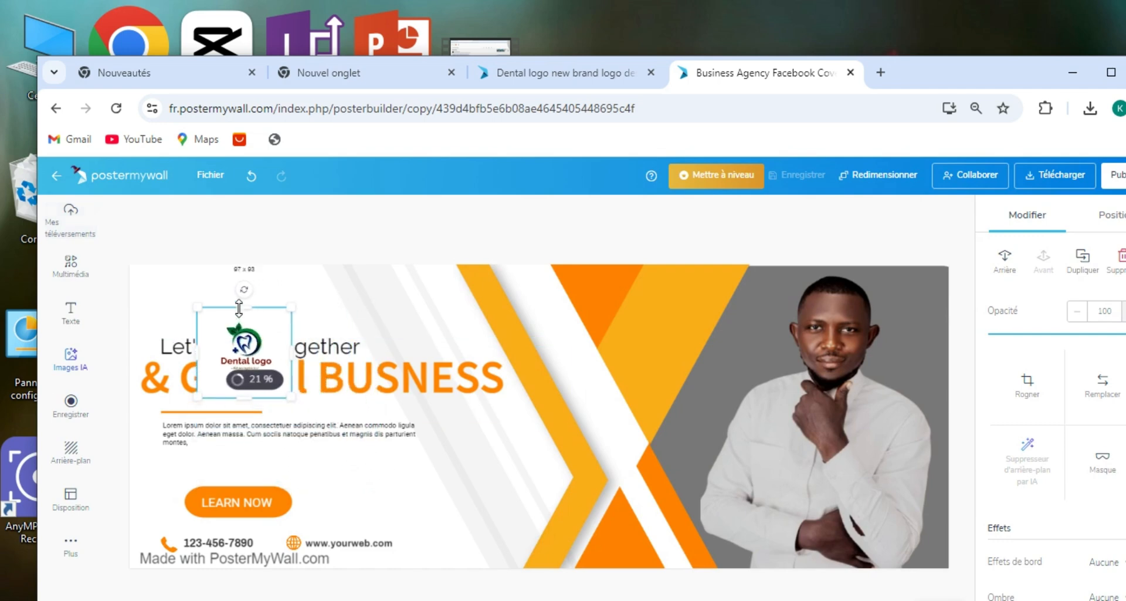
drag(240, 308, 158, 290)
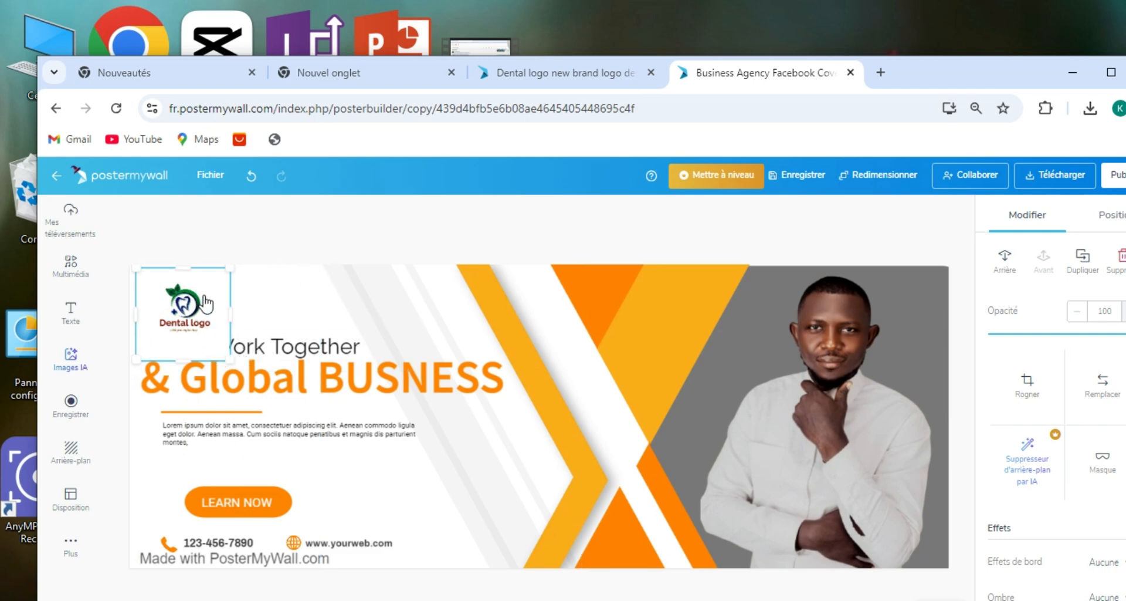
drag(205, 302, 208, 299)
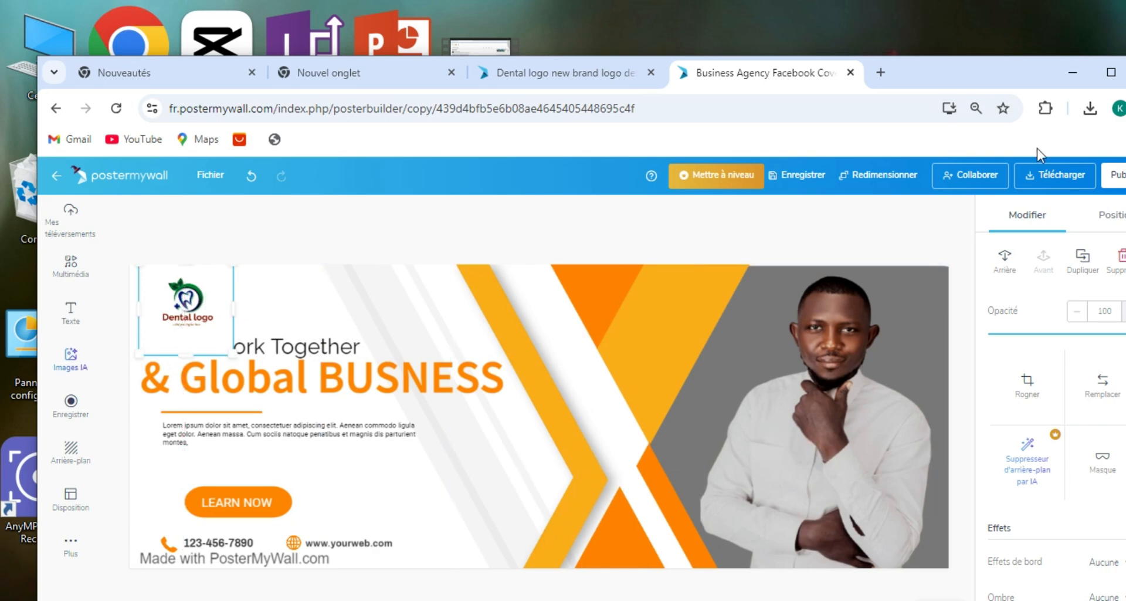
- Send the dental logo backward two levels, behind the "Let's Work Together" text, and deselect it
click(1004, 271)
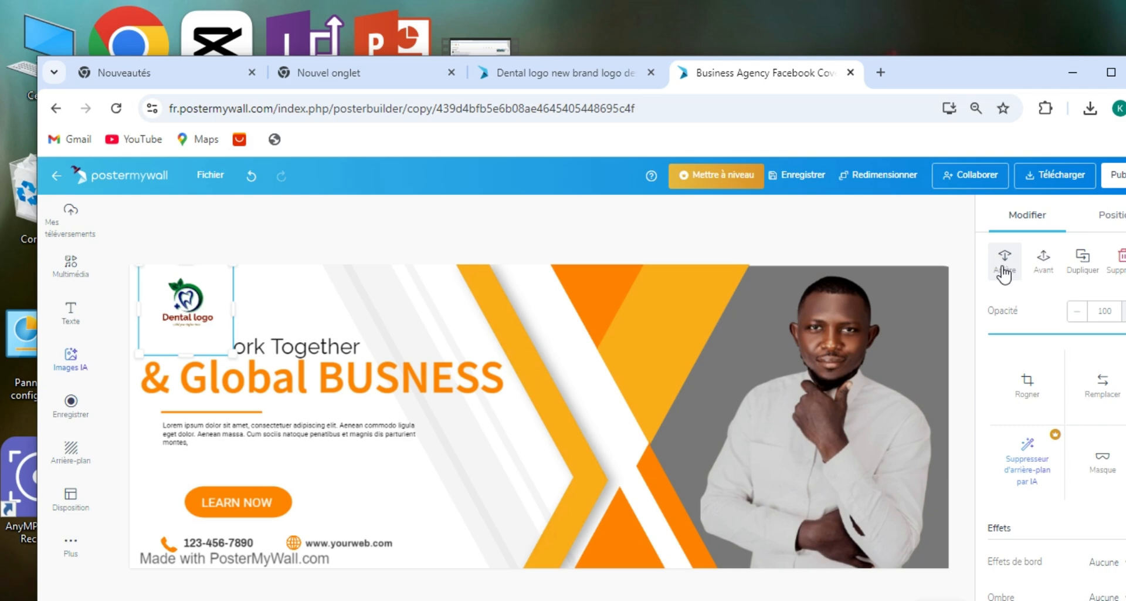
click(1004, 271)
click(525, 287)
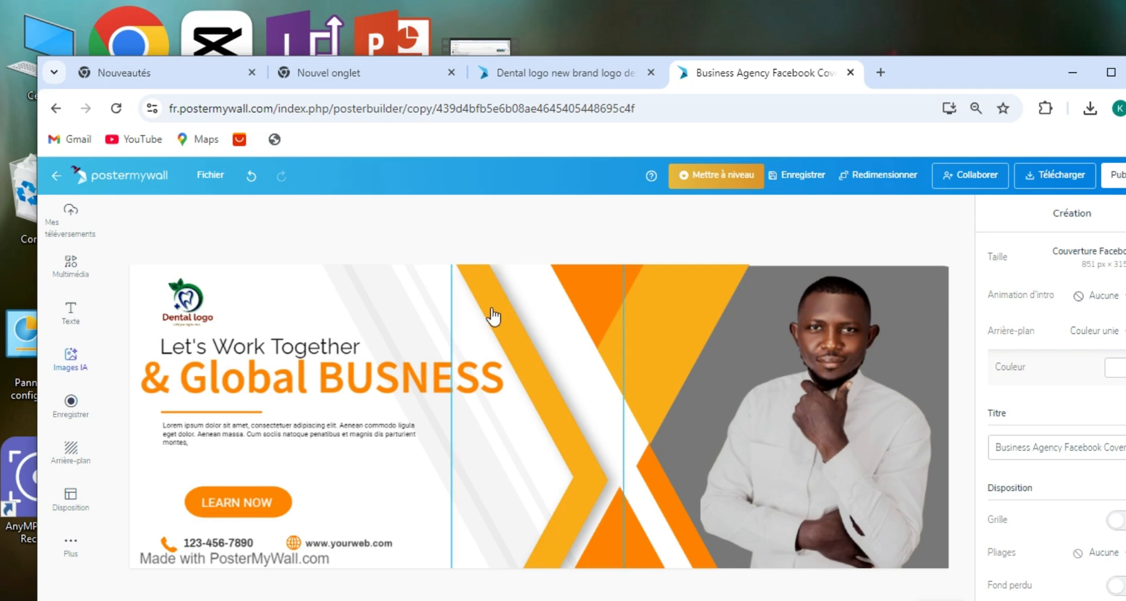
- Download the cover as the free basic-quality image and dismiss the upgrade offer
click(1051, 178)
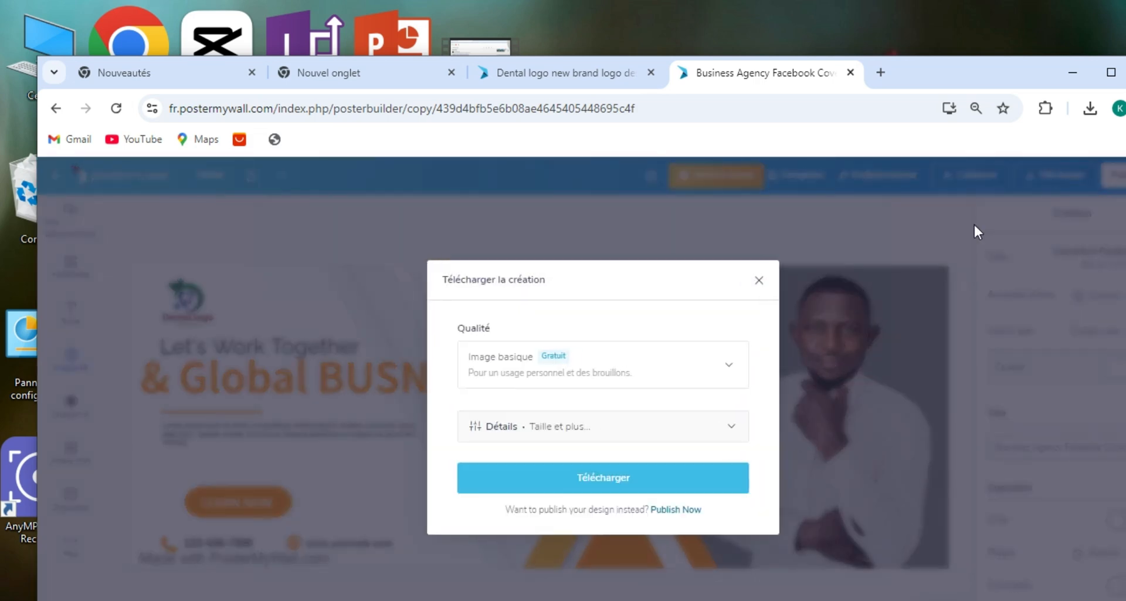
click(610, 490)
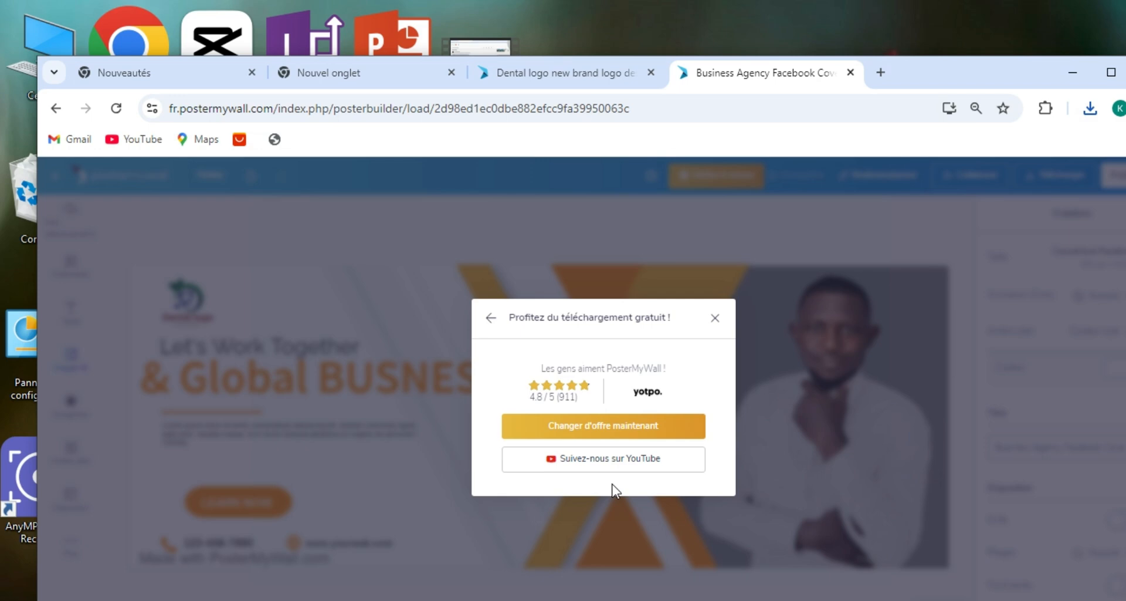
click(717, 318)
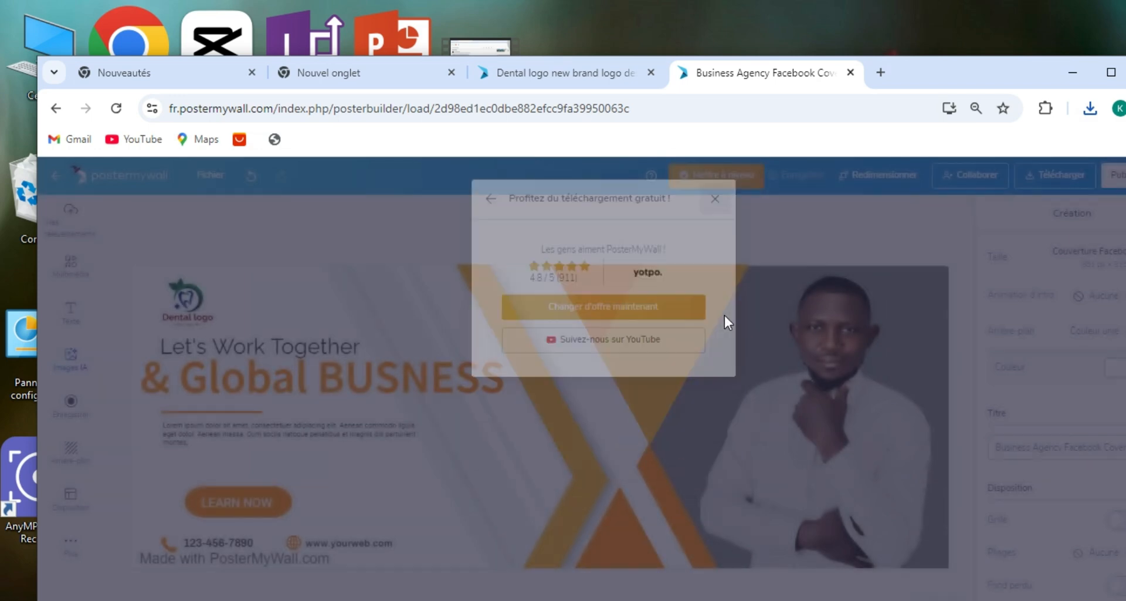